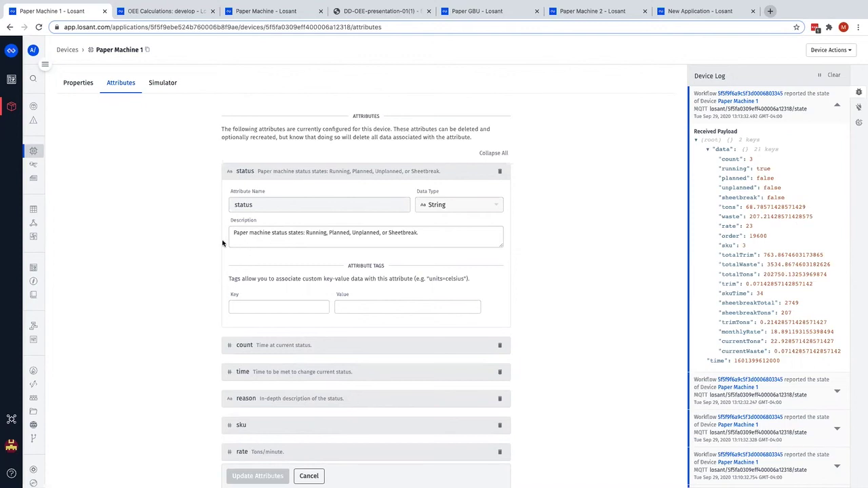
- Review the description of the status attribute on the Paper Machine 1 device
key("ctrl+a")
mouse_move(213, 212)
left_mouse_down()
mouse_move(527, 256)
mouse_move(537, 249)
mouse_move(524, 253)
left_mouse_up()
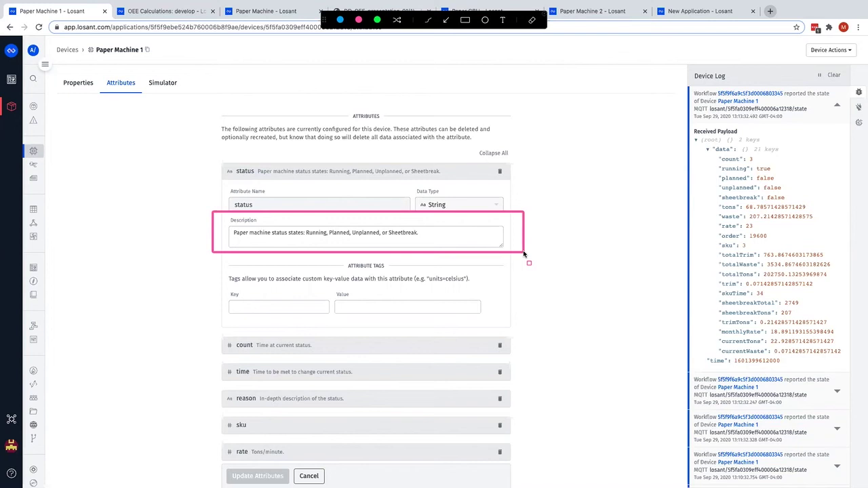
key("Escape")
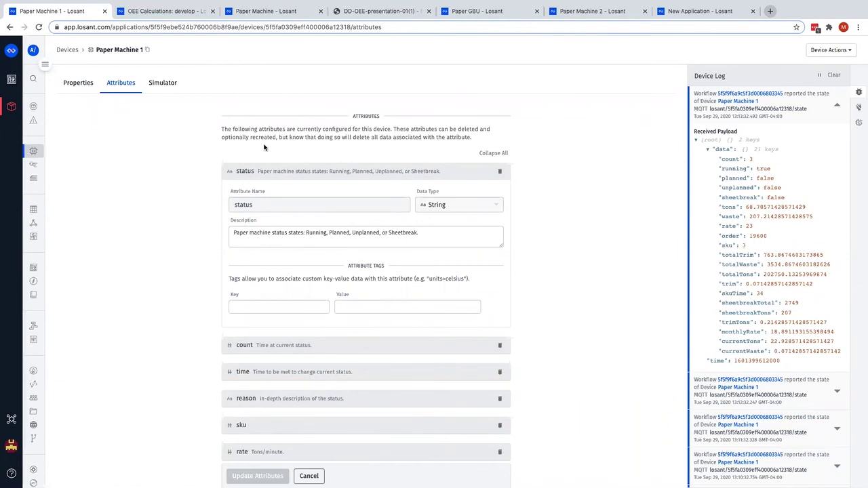
- Open the TAV: Running node inside the OEE by Device loop of the OEE Calculations workflow
left_click(177, 13)
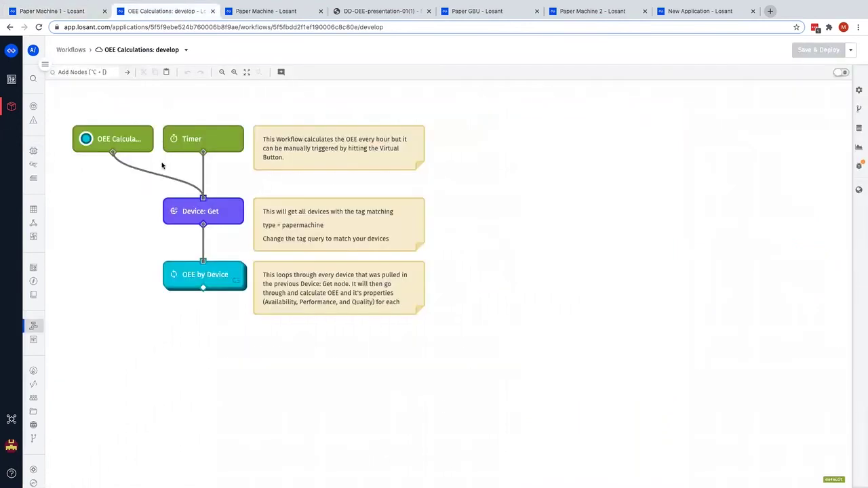
left_click(236, 285)
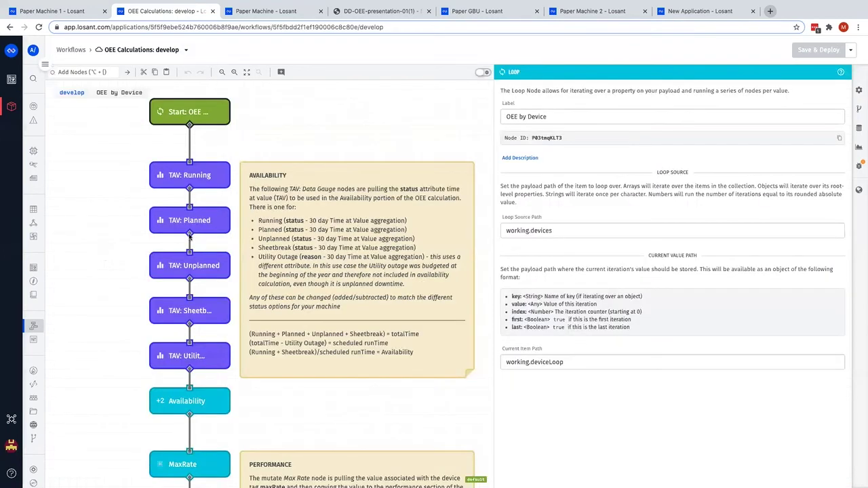
left_click(214, 181)
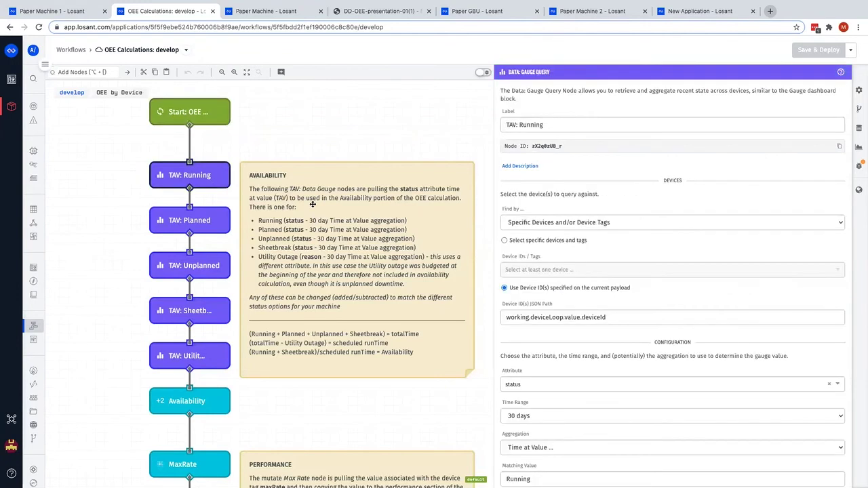
scroll(523, 299, "down", 3)
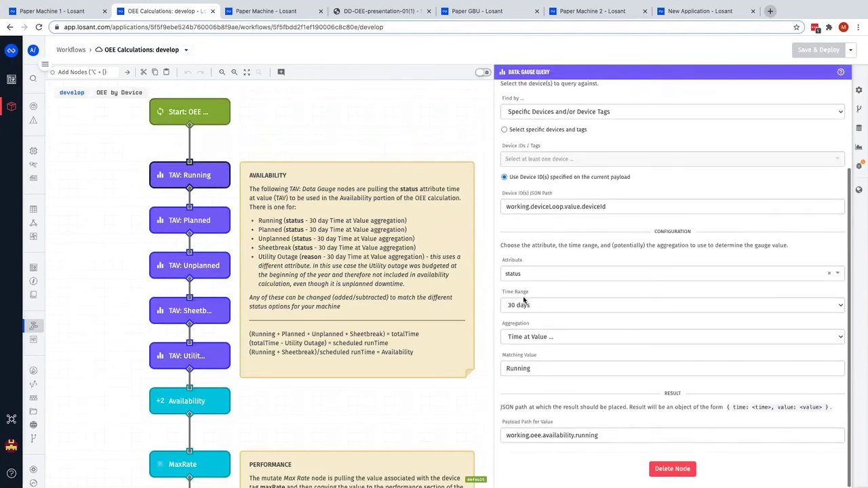
- Examine the TAV: Running query's attribute, time range, matching value and result payload path, and the sibling status nodes
key("ctrl+a")
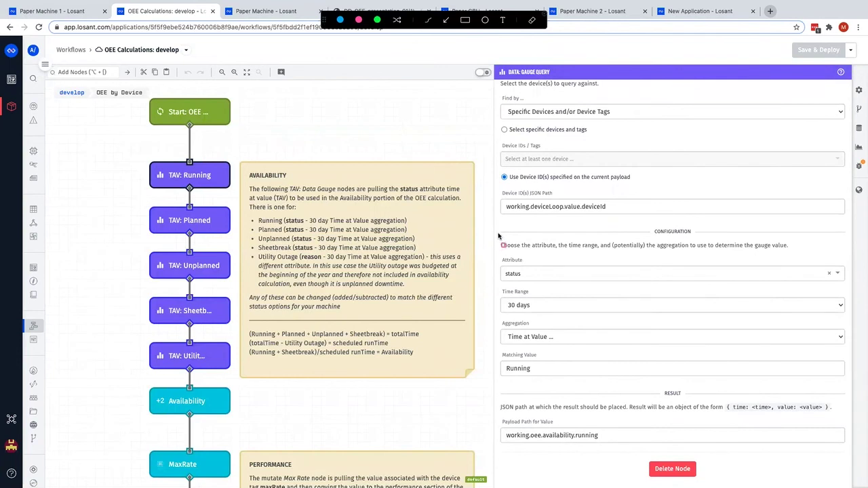
mouse_move(499, 233)
left_mouse_down()
mouse_move(519, 268)
mouse_move(787, 400)
mouse_move(850, 398)
left_mouse_up()
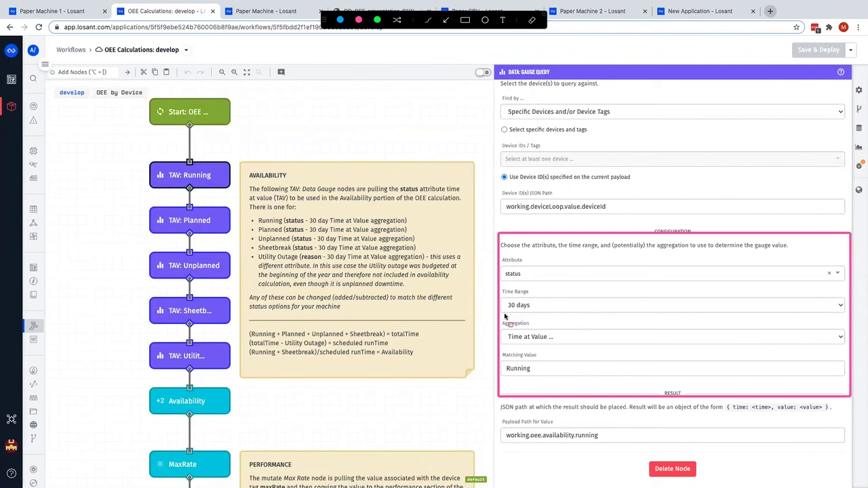
left_click_drag(501, 316, 546, 316)
mouse_move(500, 250)
left_mouse_down()
mouse_move(531, 287)
mouse_move(582, 288)
left_mouse_up()
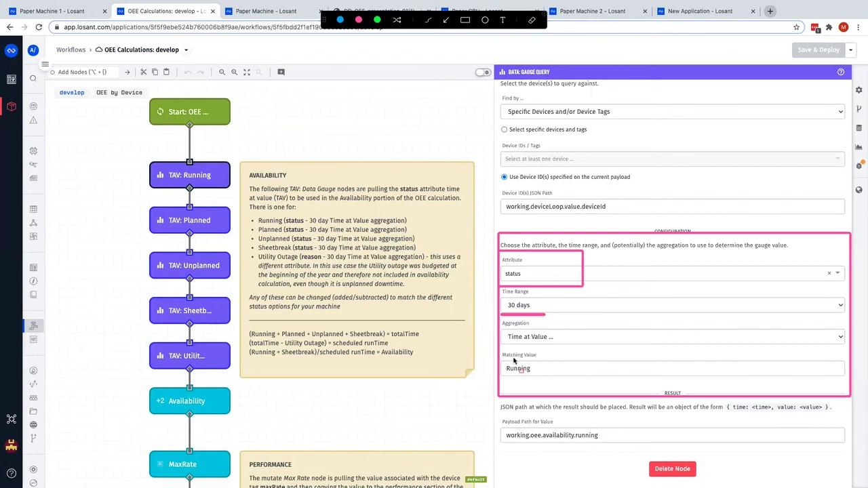
mouse_move(498, 352)
left_mouse_down()
mouse_move(526, 386)
mouse_move(609, 383)
left_mouse_up()
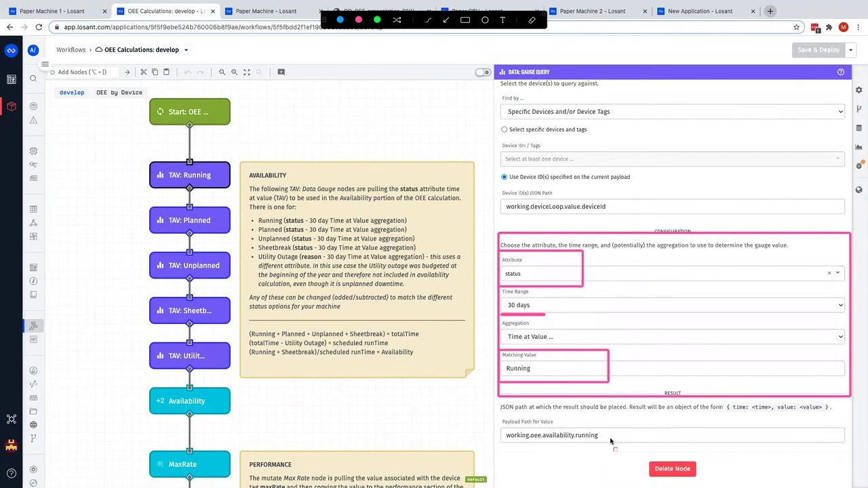
left_click_drag(609, 423, 497, 453)
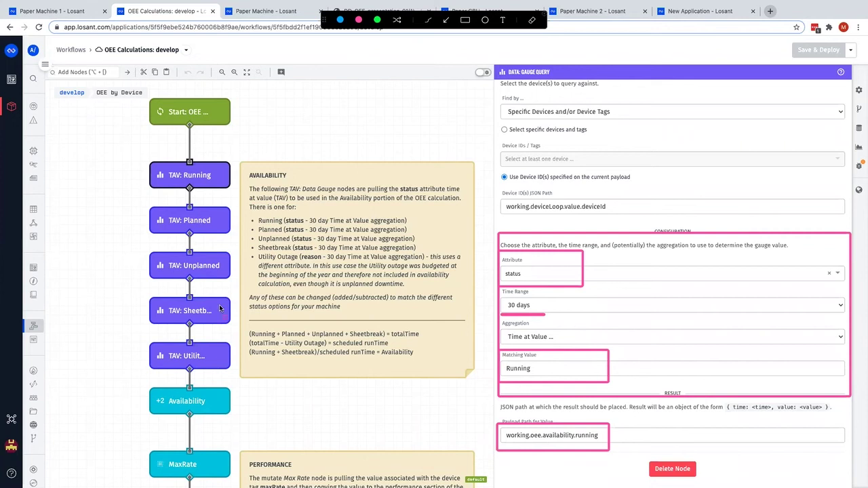
mouse_move(135, 205)
left_mouse_down()
mouse_move(232, 297)
mouse_move(239, 329)
left_mouse_up()
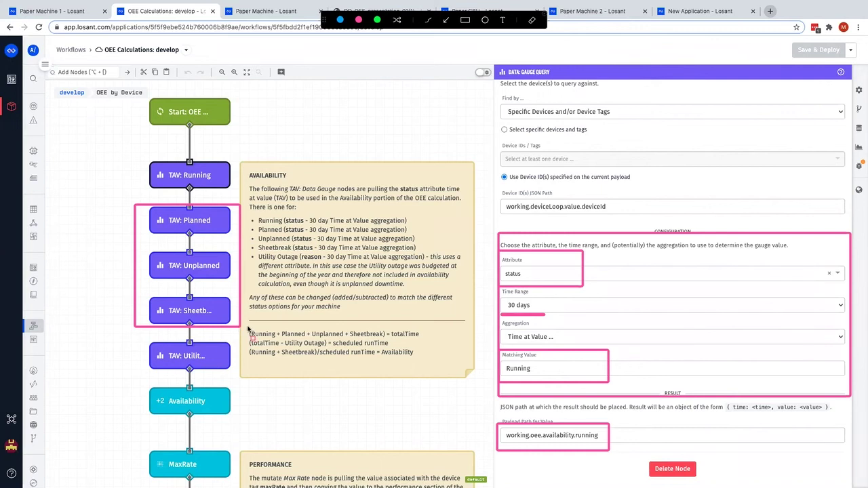
key("Escape")
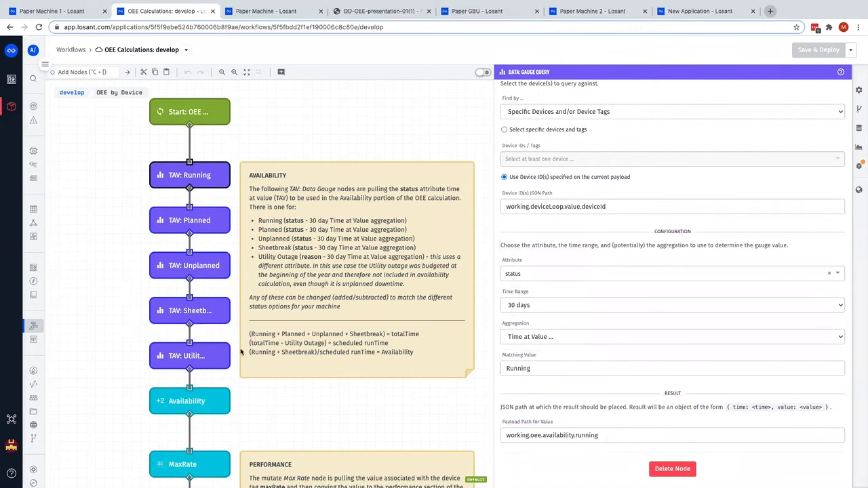
- Open the Availability math node and read the full Expression 1 that produces the total time
left_click(196, 405)
scroll(679, 235, "up", 2)
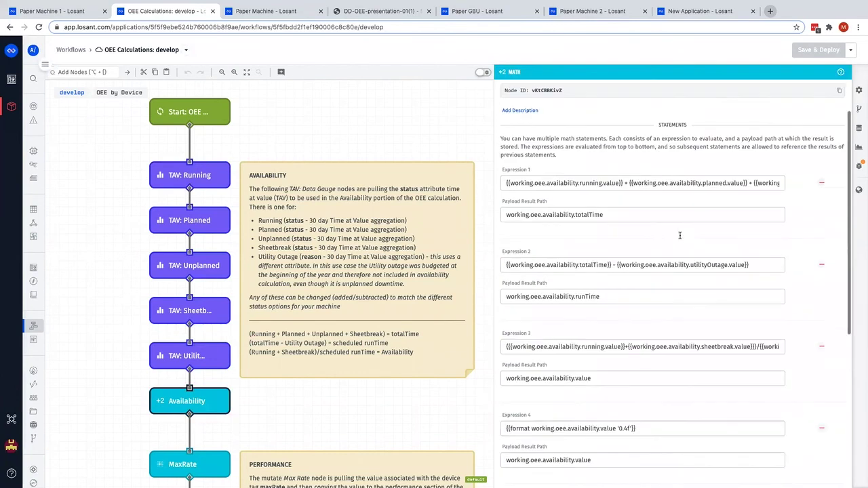
scroll(550, 187, "right", 1)
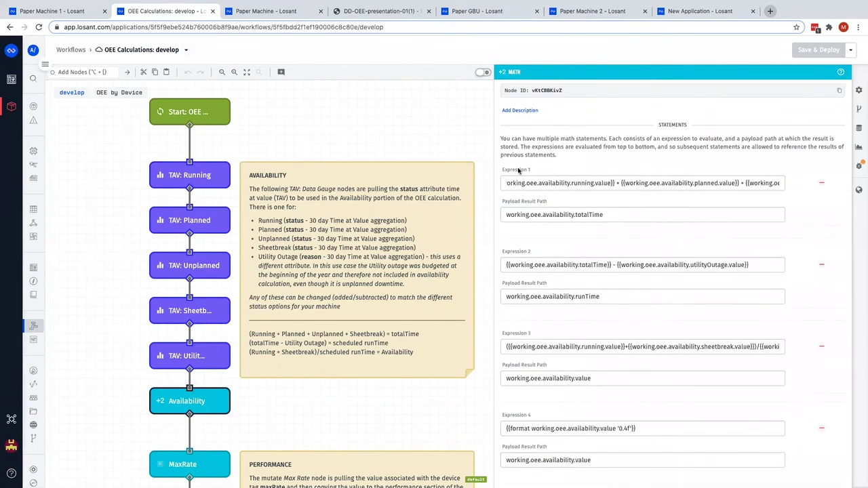
scroll(615, 185, "right", 8)
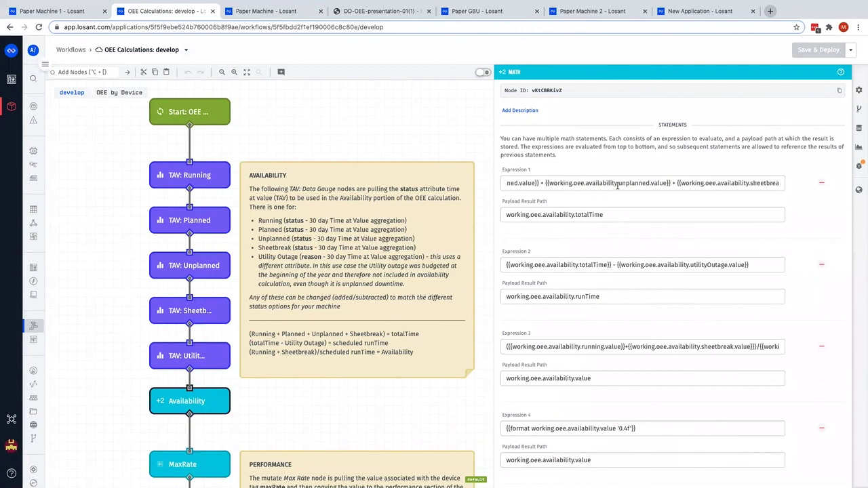
scroll(616, 184, "right", 3)
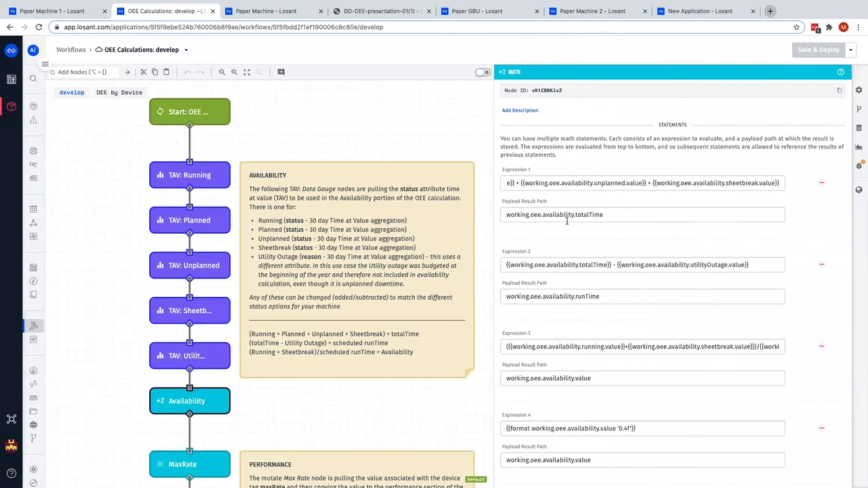
- Inspect the attribute and matching value configured in the utility outage gauge query node
left_click(212, 356)
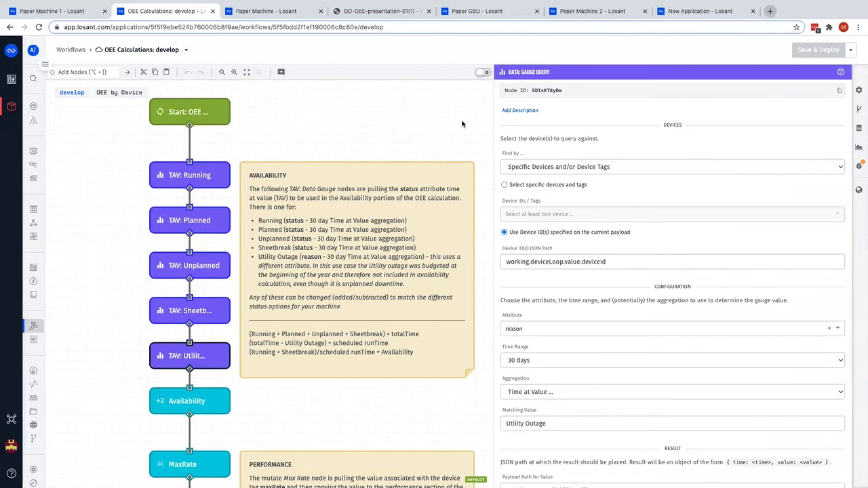
scroll(544, 278, "down", 1)
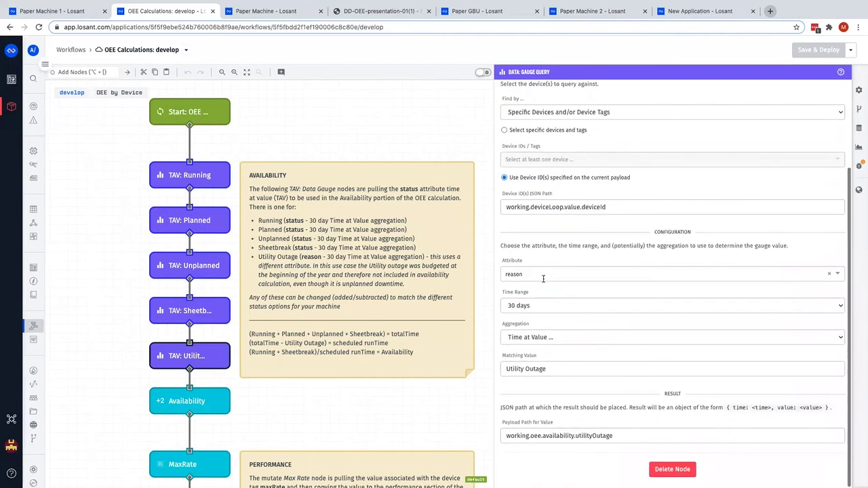
key("ctrl+a")
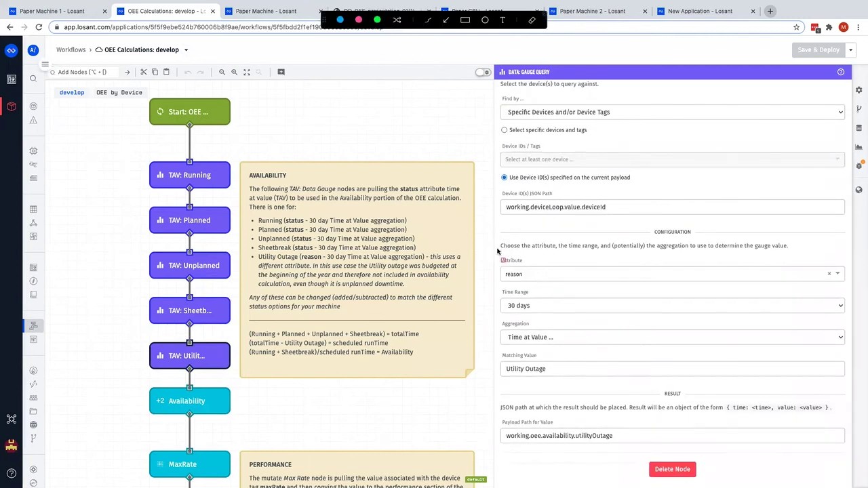
mouse_move(498, 250)
left_mouse_down()
mouse_move(743, 409)
mouse_move(855, 398)
mouse_move(847, 405)
left_mouse_up()
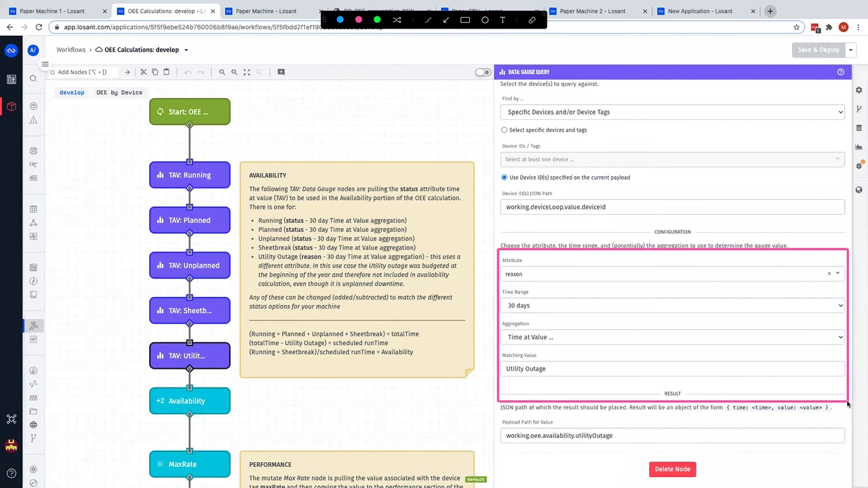
mouse_move(499, 251)
left_mouse_down()
mouse_move(514, 292)
mouse_move(564, 288)
left_mouse_up()
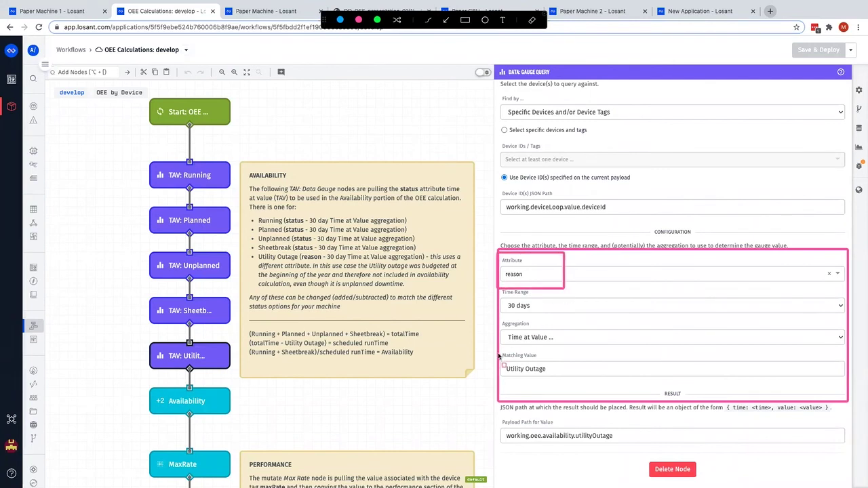
mouse_move(500, 349)
left_mouse_down()
mouse_move(569, 392)
mouse_move(564, 385)
left_mouse_up()
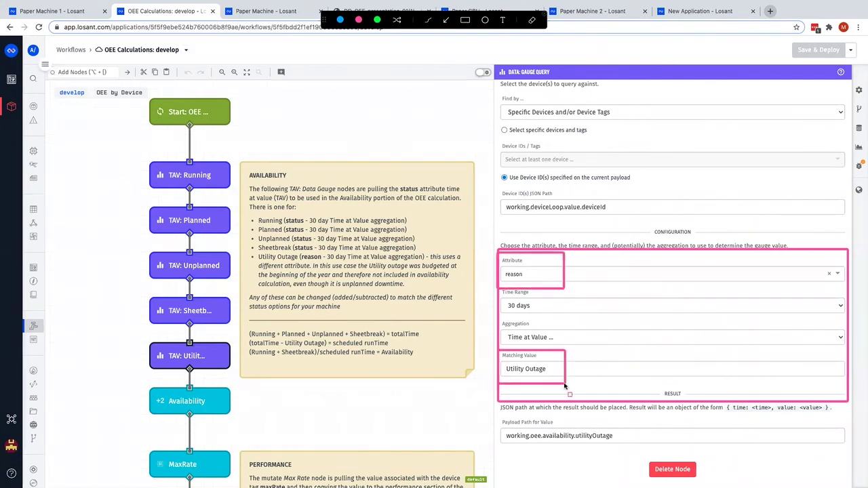
key("Escape")
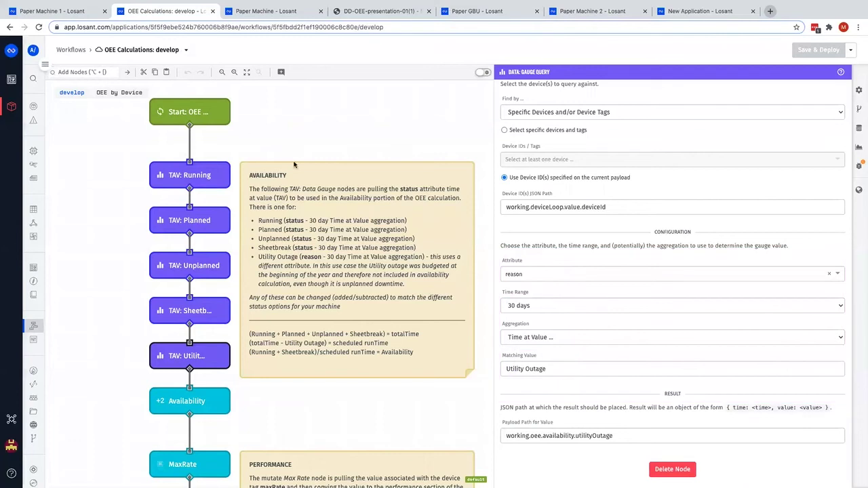
- Return to the Paper Machine 1 device attributes and expand the reason attribute to read its description
left_click(80, 15)
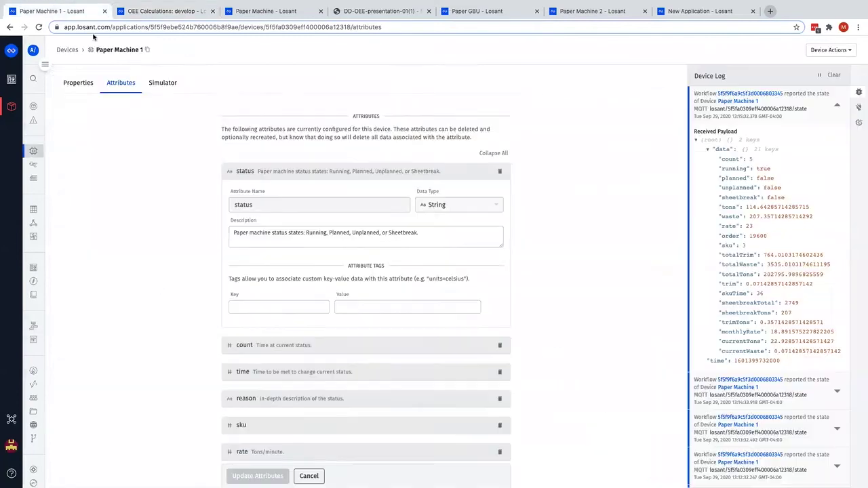
scroll(196, 285, "down", 3)
left_click(382, 309)
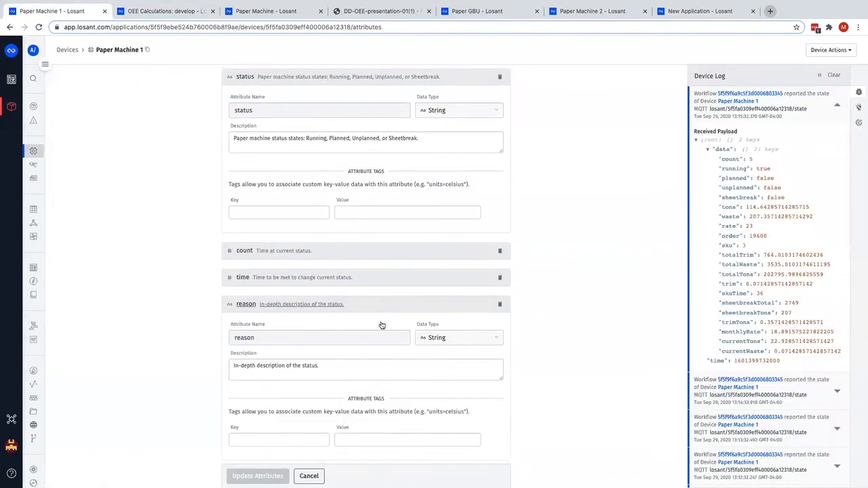
scroll(326, 374, "down", 2)
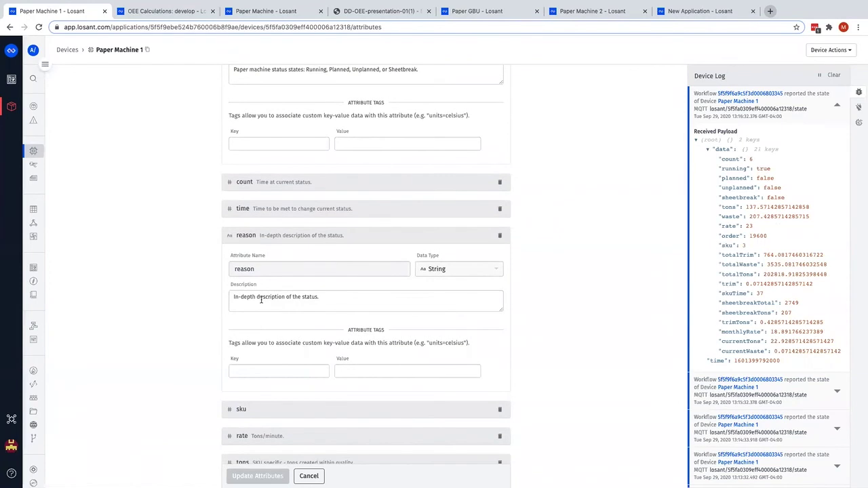
scroll(201, 163, "up", 2)
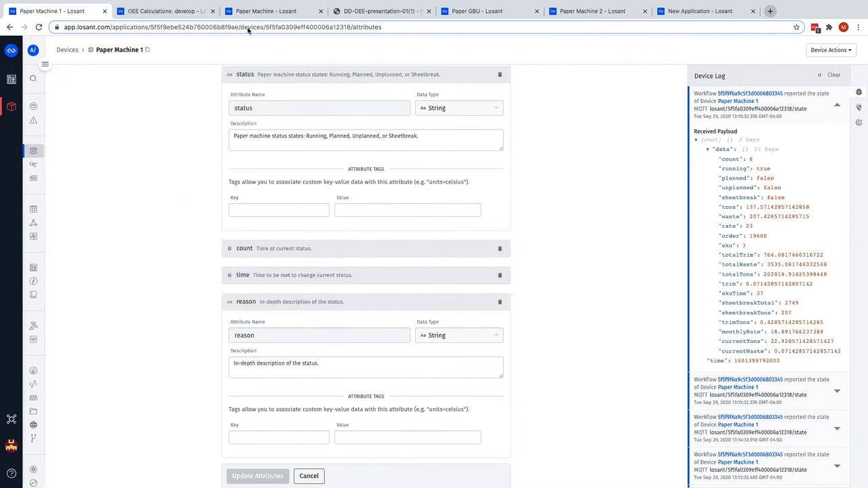
- Reopen the Availability math node in the OEE Calculations workflow and examine Expressions 2 and 3 with the runTime result path
left_click(186, 14)
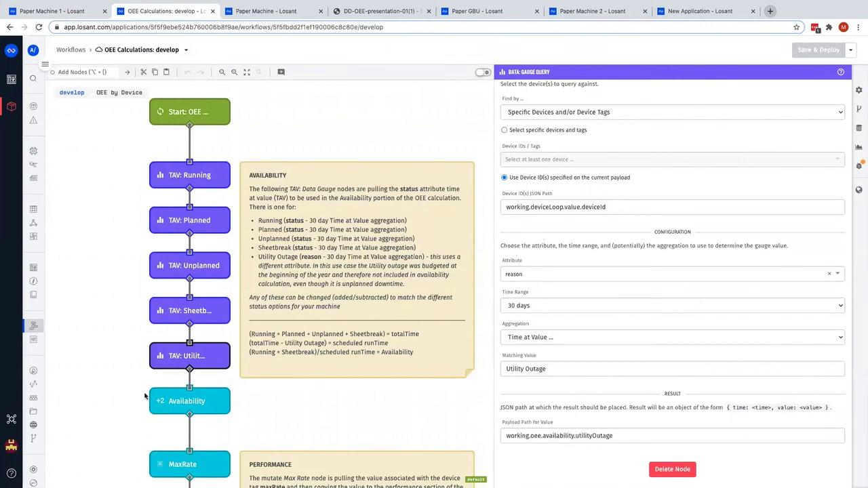
left_click(164, 401)
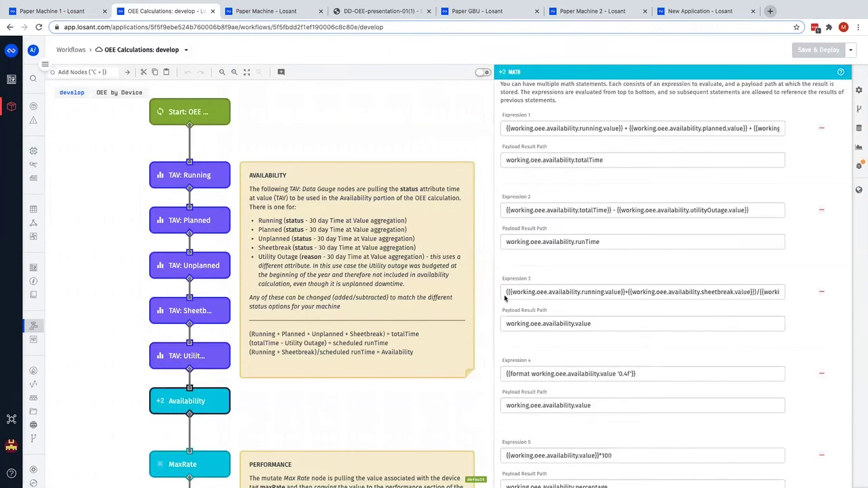
key("ctrl+a")
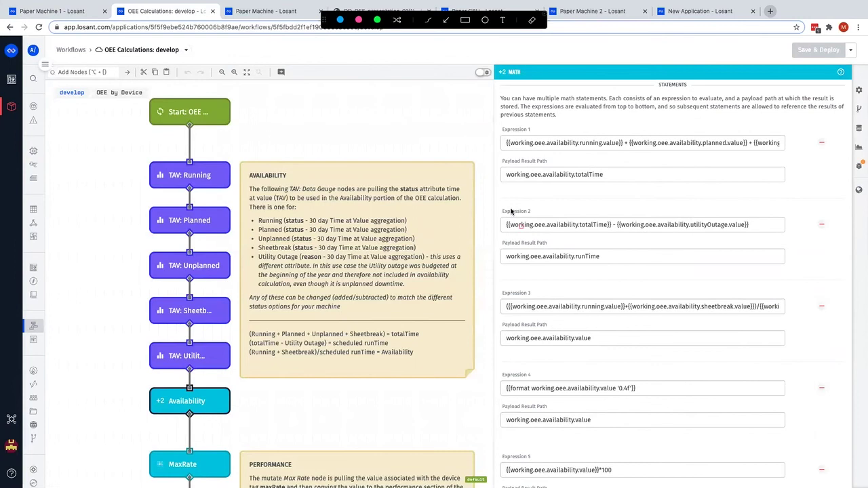
mouse_move(500, 199)
left_mouse_down()
mouse_move(525, 247)
mouse_move(790, 241)
left_mouse_up()
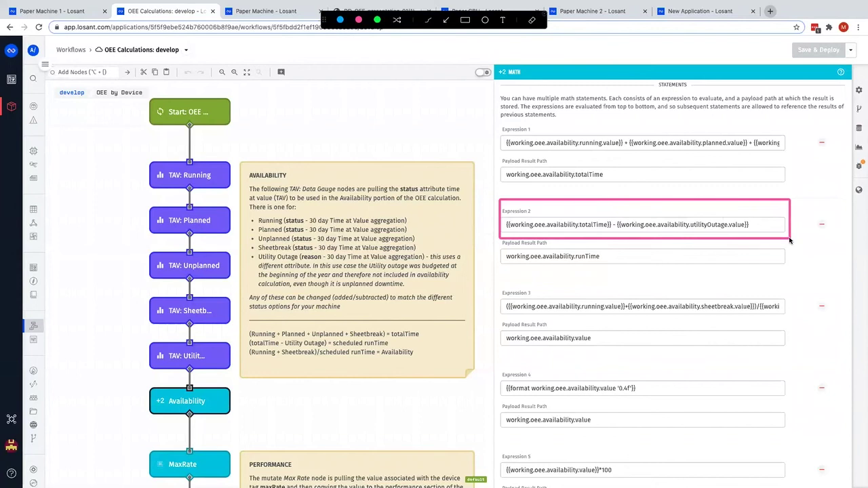
left_click_drag(505, 266, 601, 269)
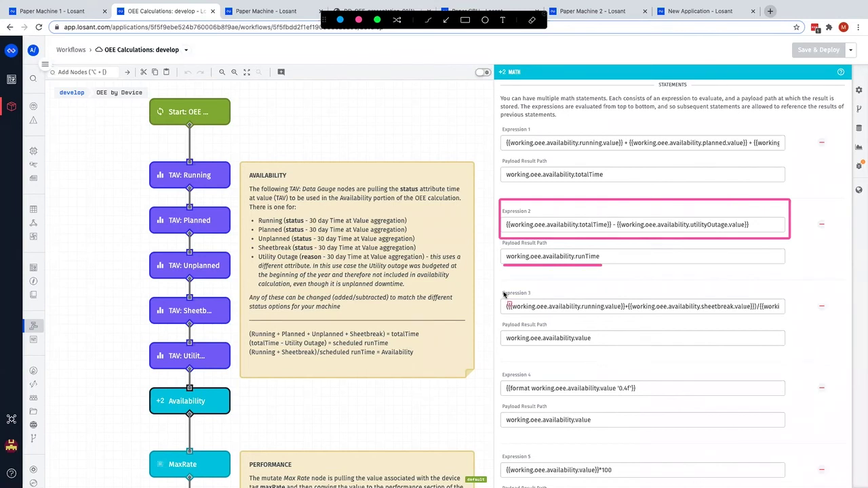
mouse_move(500, 293)
left_mouse_down()
mouse_move(535, 326)
mouse_move(760, 322)
left_mouse_up()
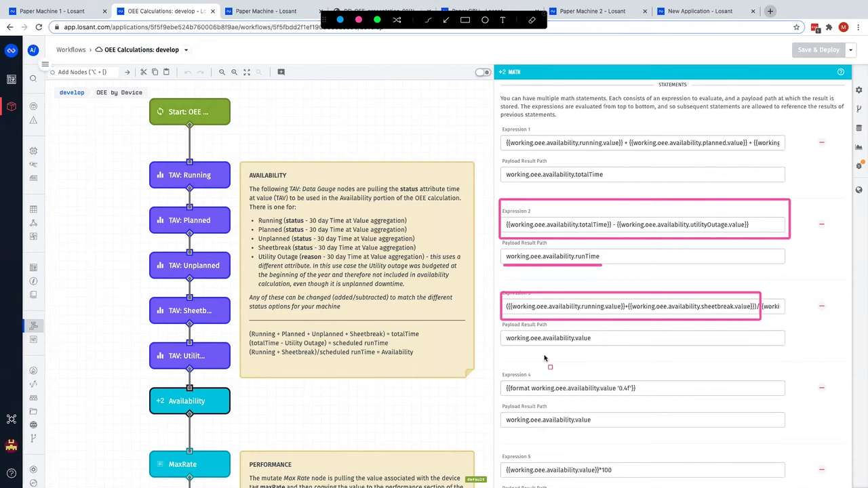
key("Escape")
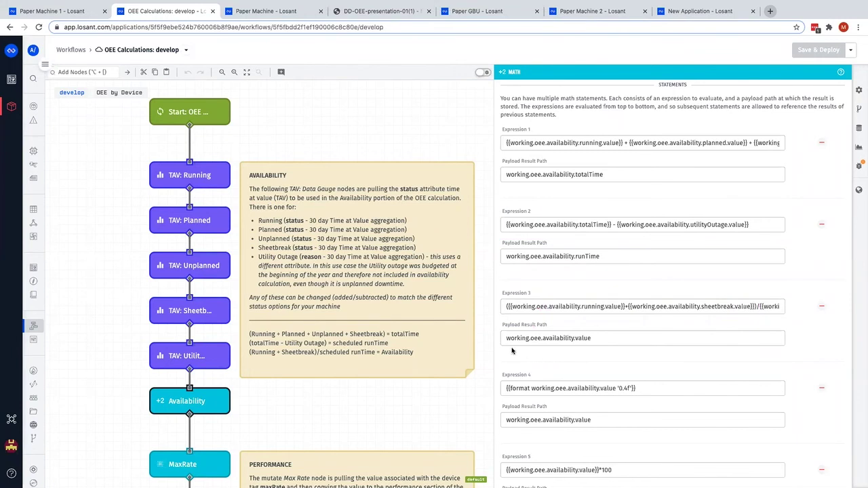
- Review Expressions 4 to 6 of the Availability math node, focusing on the percentage result path of Expression 5
scroll(578, 349, "down", 2)
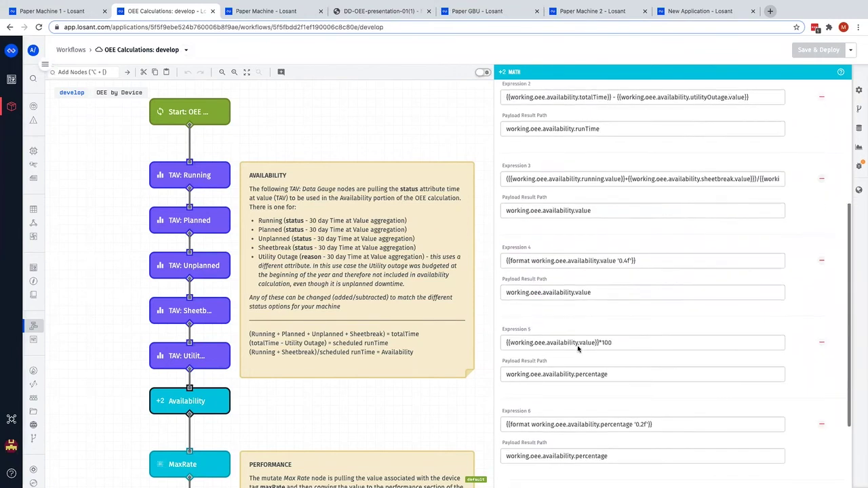
key("ctrl+a")
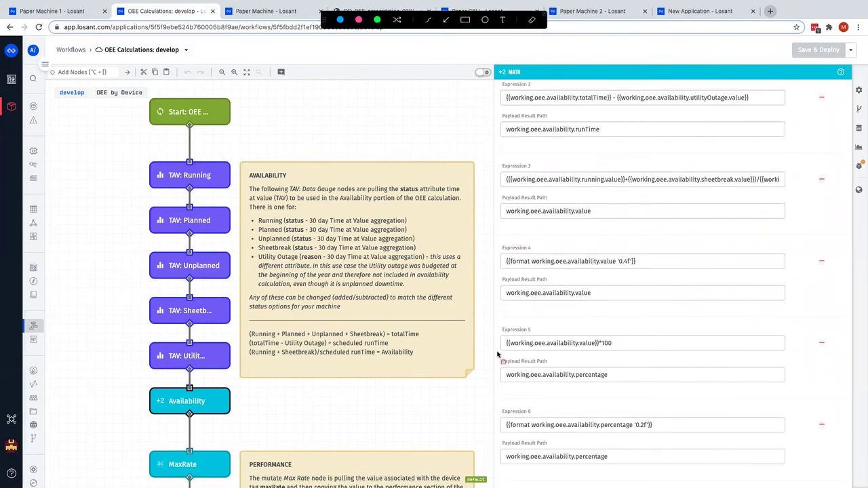
left_click_drag(498, 353, 648, 397)
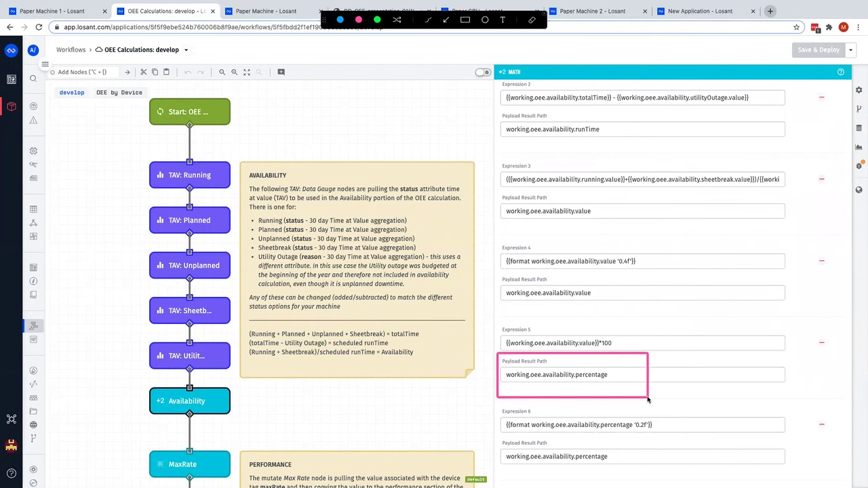
key("Escape")
- Open the Update Device node near the workflow's end and inspect the value mapped to the availability attribute
scroll(187, 400, "down", 5)
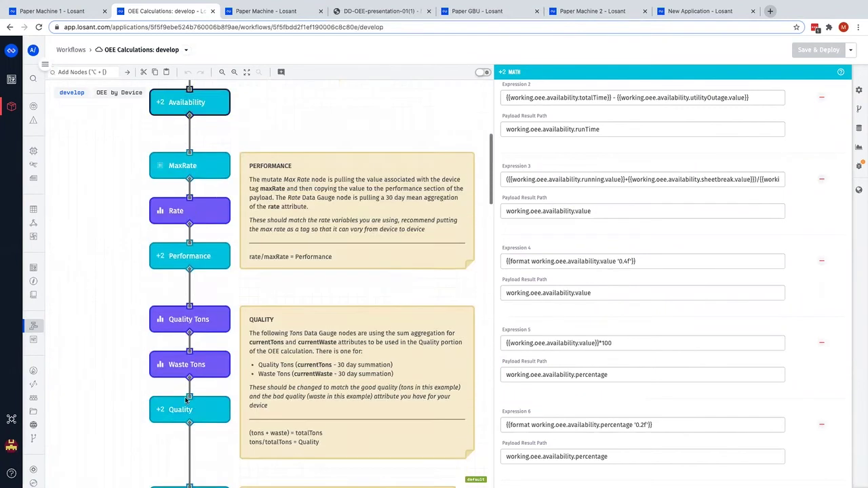
scroll(187, 400, "down", 3)
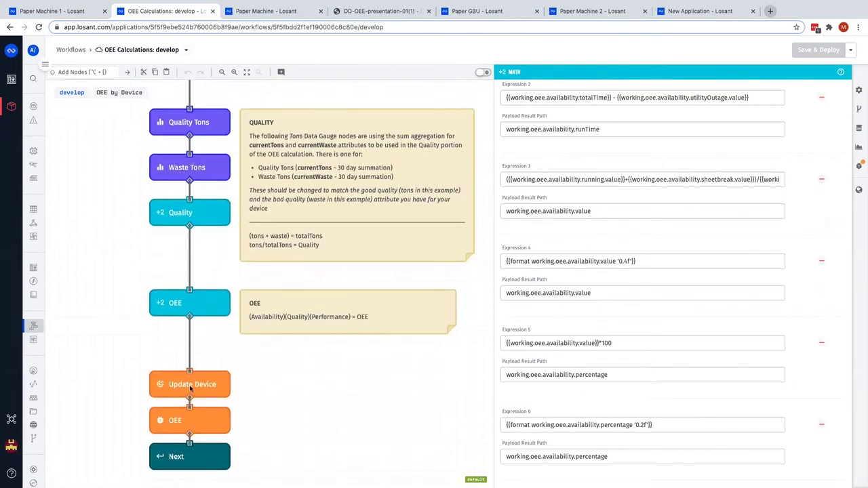
left_click(189, 385)
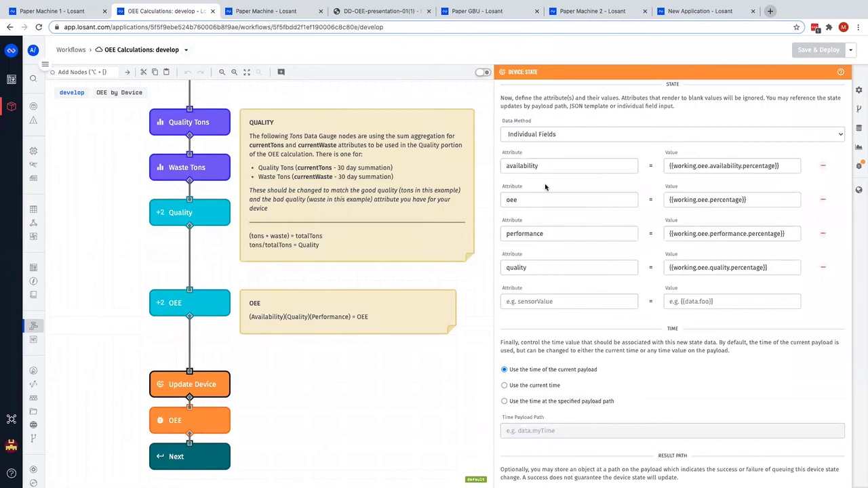
scroll(556, 270, "down", 2)
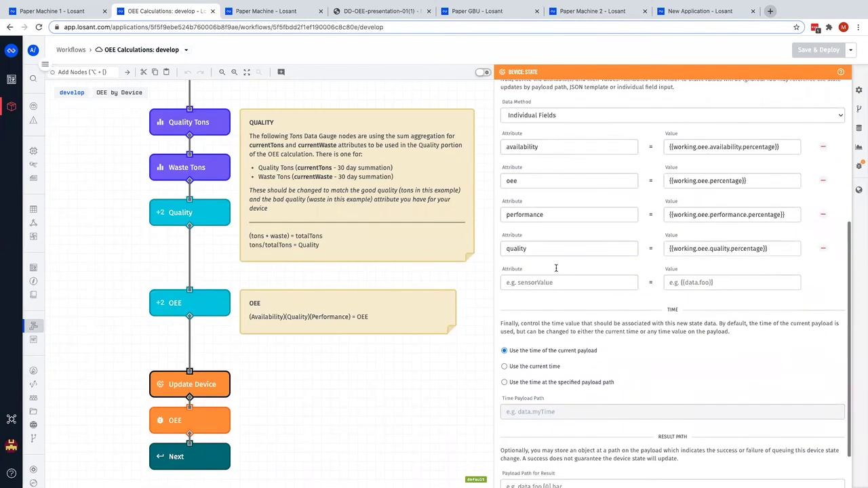
scroll(556, 270, "up", 3)
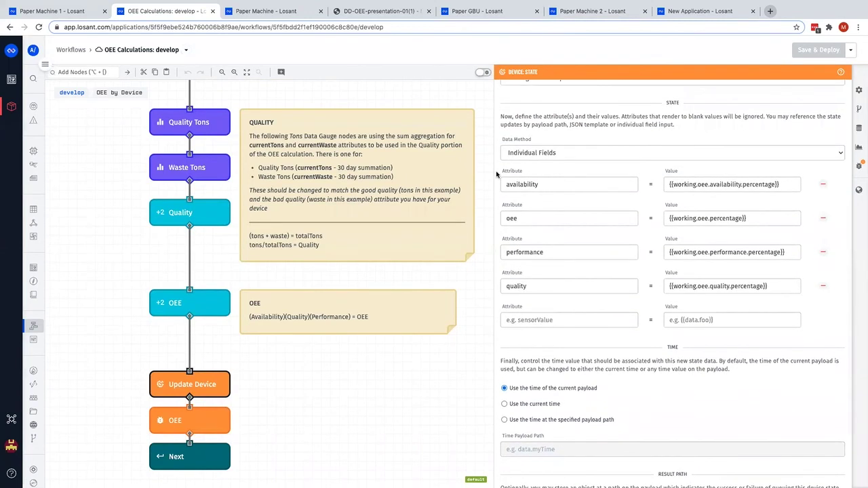
mouse_move(499, 164)
left_mouse_down()
mouse_move(758, 202)
mouse_move(819, 199)
left_mouse_up()
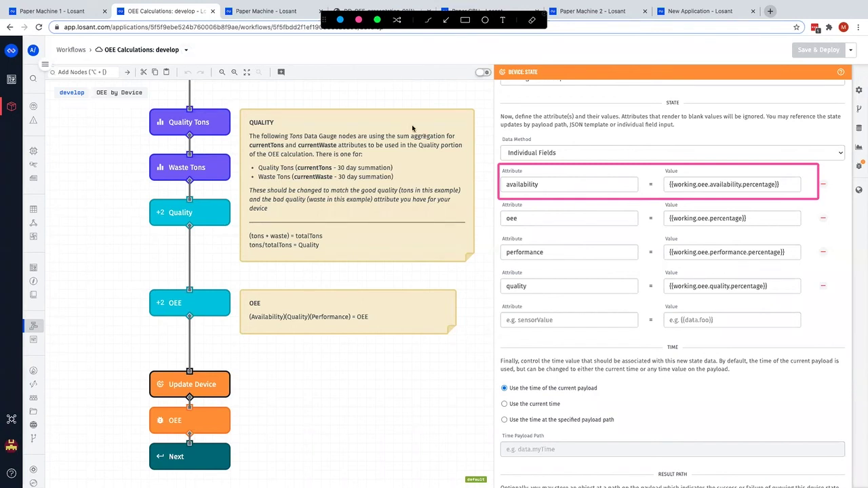
key("Escape")
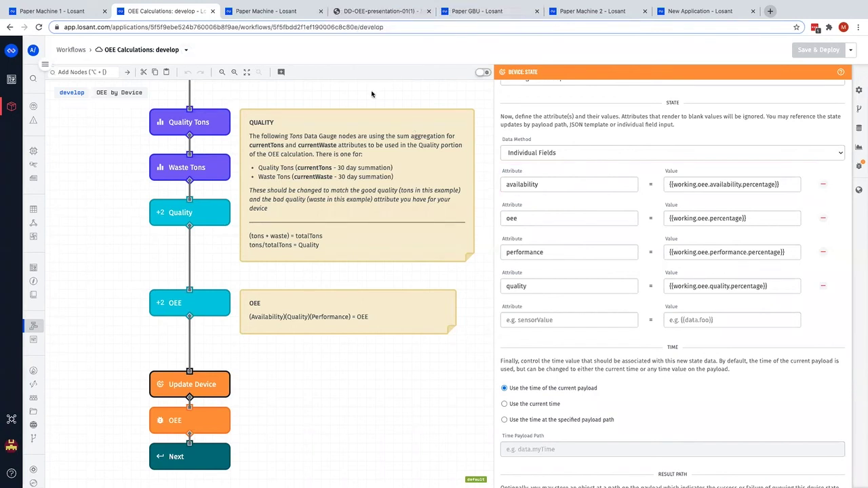
- Switch to the Paper Machine dashboard and examine the Availability [30 Days] block in the OEE section
left_click(295, 12)
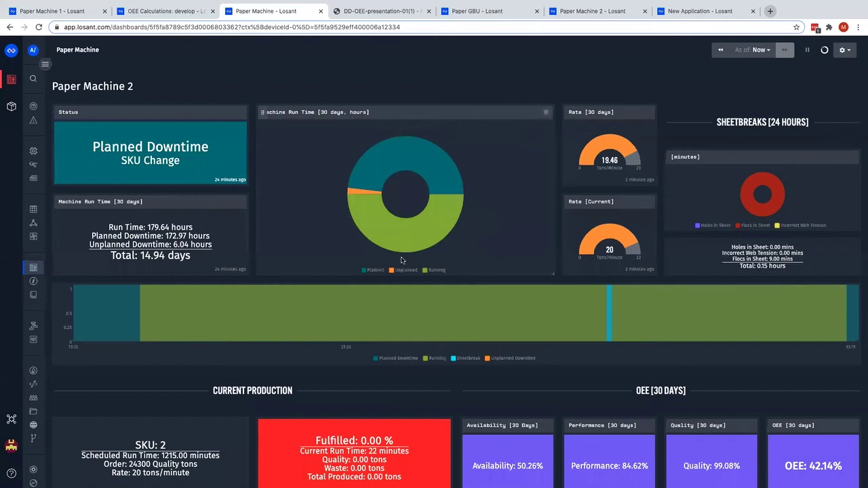
scroll(401, 260, "down", 3)
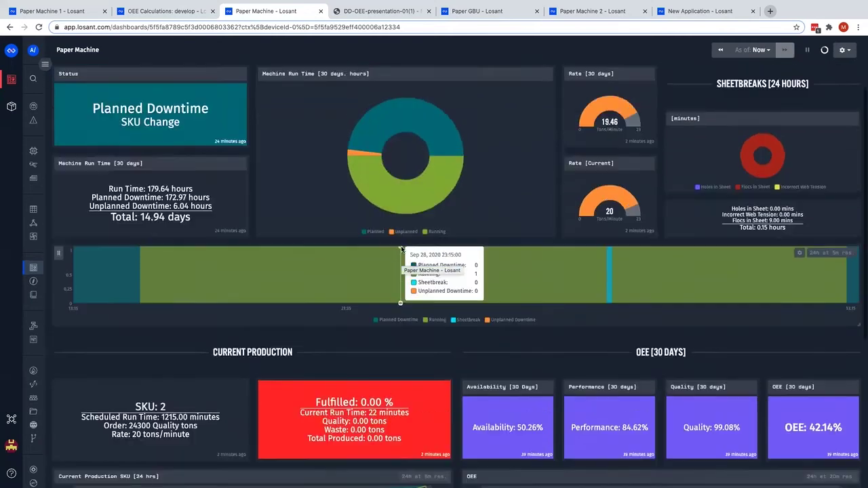
scroll(401, 249, "down", 1)
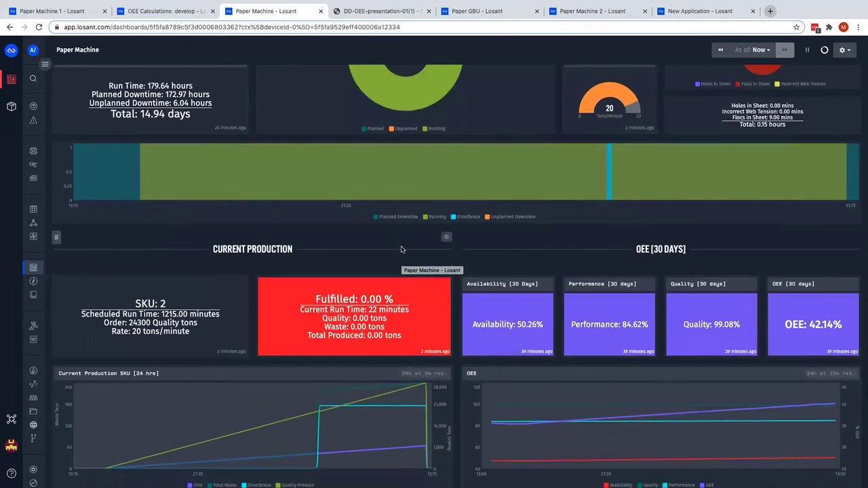
key("ctrl+shift+a")
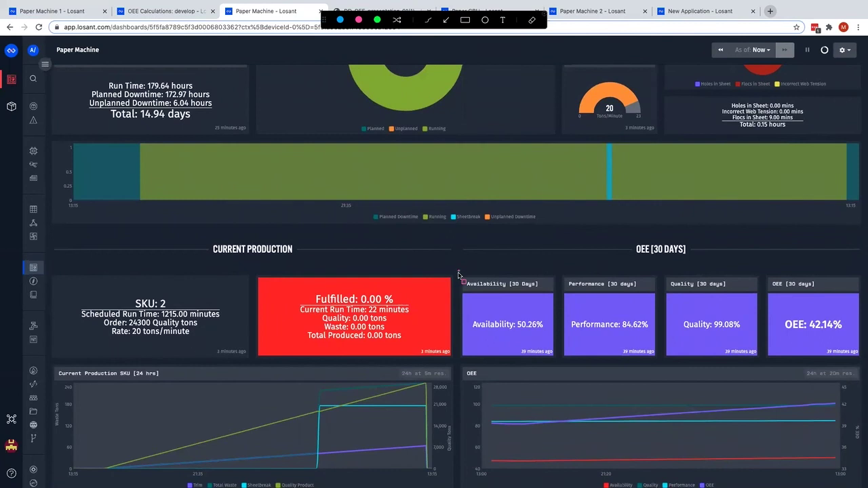
mouse_move(458, 273)
left_mouse_down()
mouse_move(486, 318)
mouse_move(533, 359)
mouse_move(561, 363)
left_mouse_up()
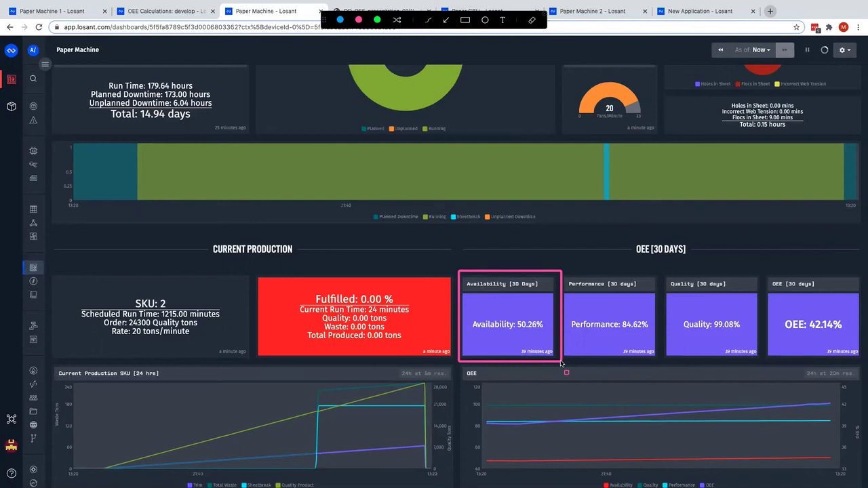
key("Escape")
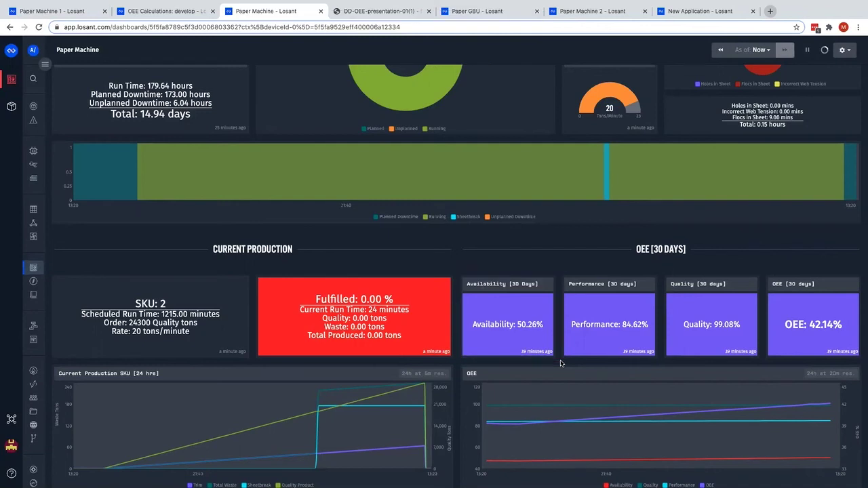
- Examine the Planned Downtime [30 Days] section of the dashboard, including the SKU Change hours
scroll(560, 364, "down", 3)
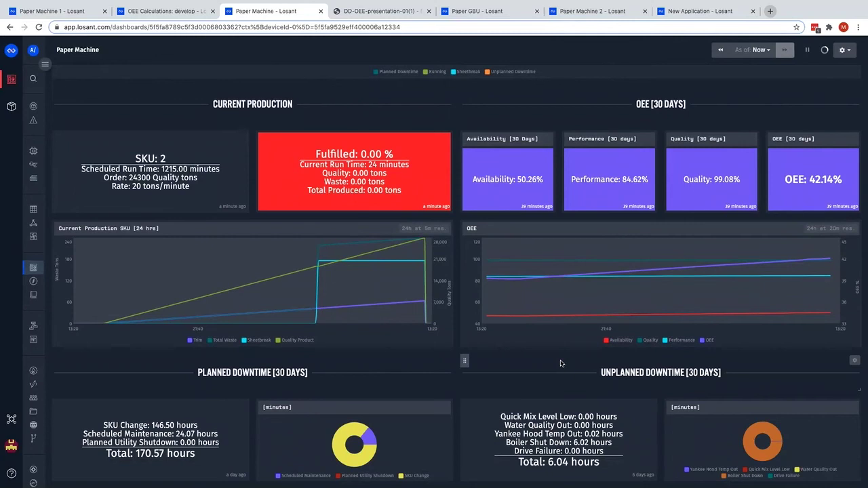
key("ctrl+a")
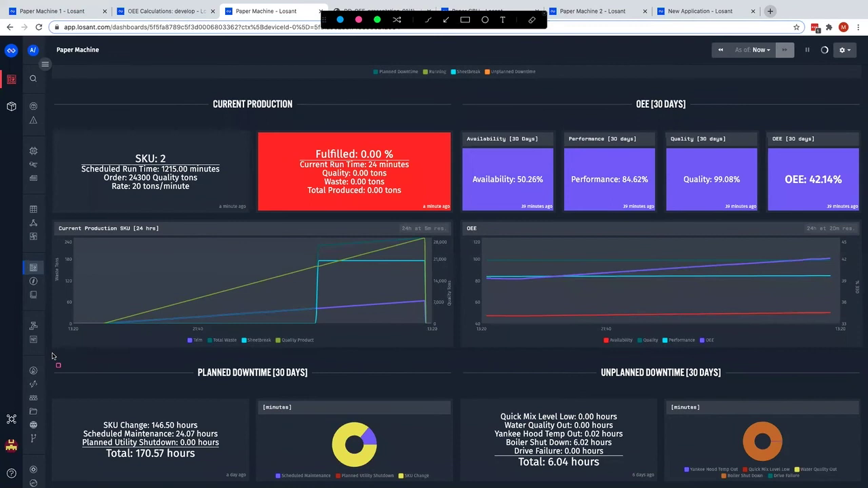
left_click_drag(53, 355, 457, 485)
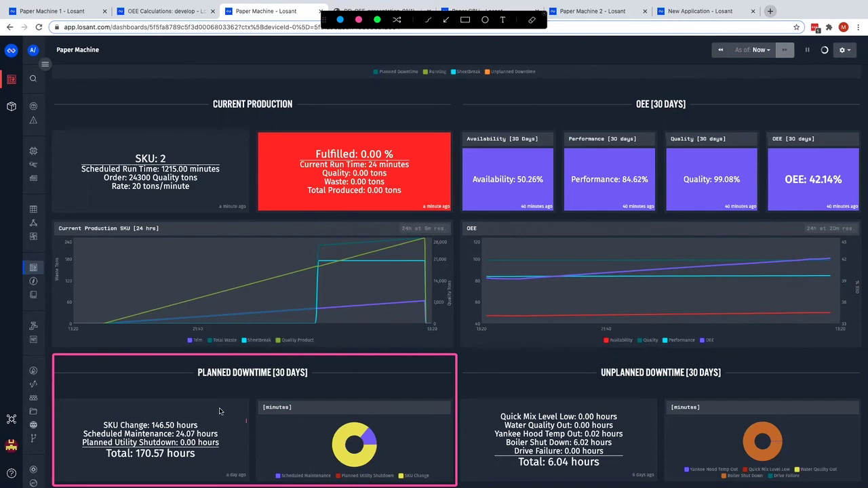
mouse_move(94, 414)
left_mouse_down()
mouse_move(111, 428)
mouse_move(198, 441)
mouse_move(213, 434)
left_mouse_up()
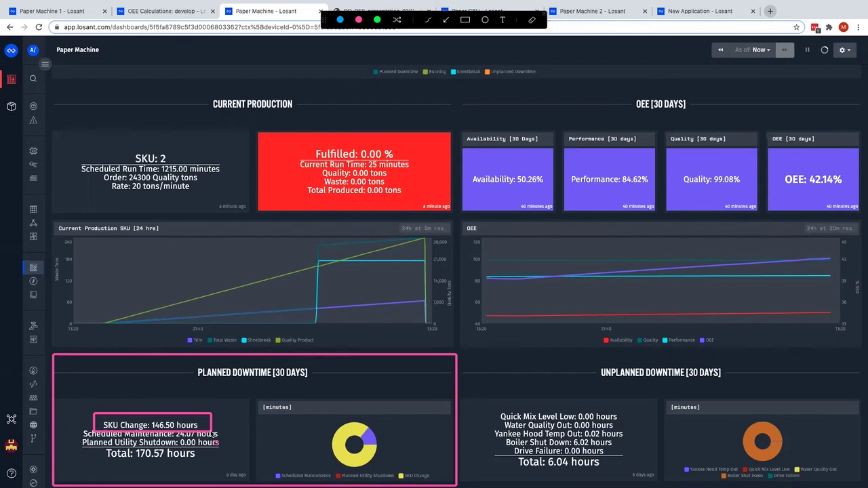
key("Escape")
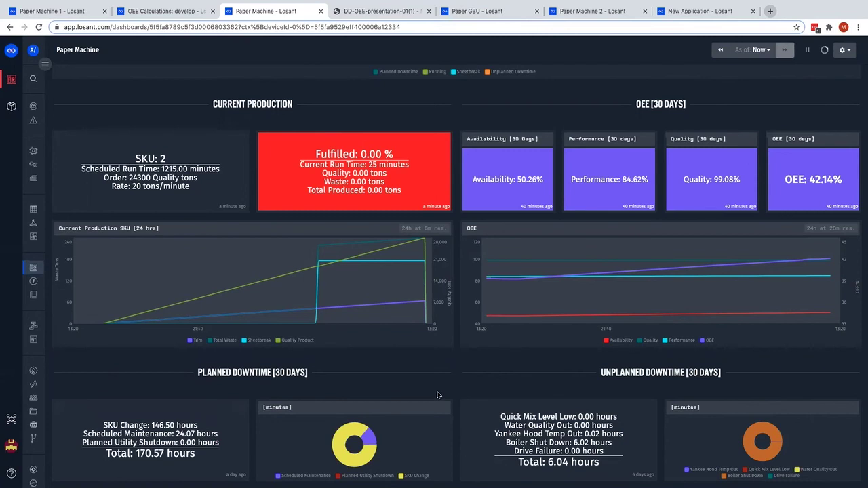
- Examine the Unplanned Downtime [30 Days] section and its hours broken down by reason
key("super+shift+a")
mouse_move(459, 355)
left_mouse_down()
mouse_move(769, 486)
mouse_move(865, 476)
mouse_move(866, 486)
left_mouse_up()
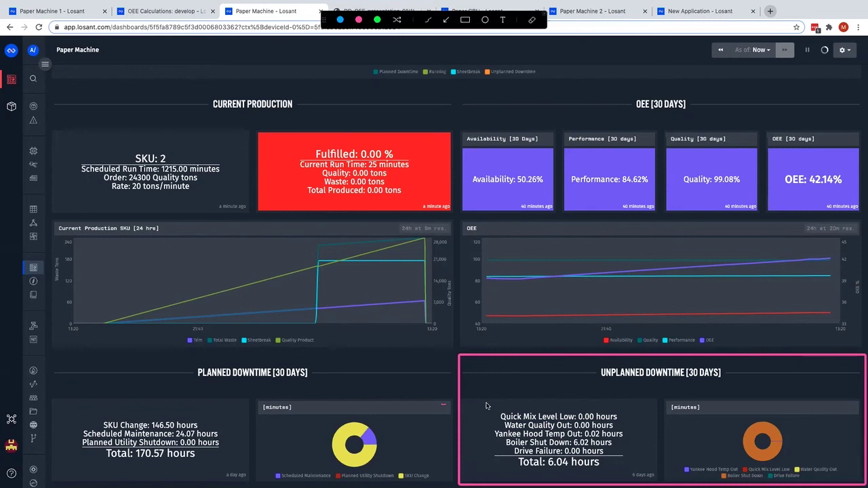
mouse_move(486, 404)
left_mouse_down()
mouse_move(594, 469)
mouse_move(648, 475)
left_mouse_up()
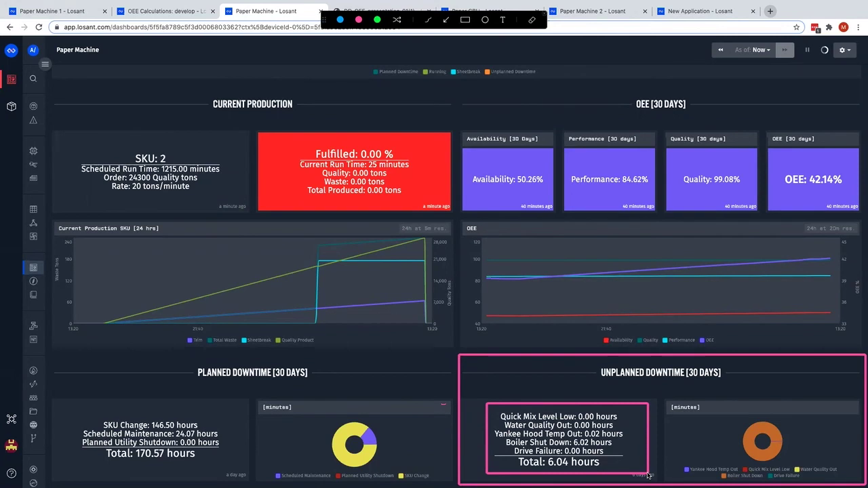
key("Escape")
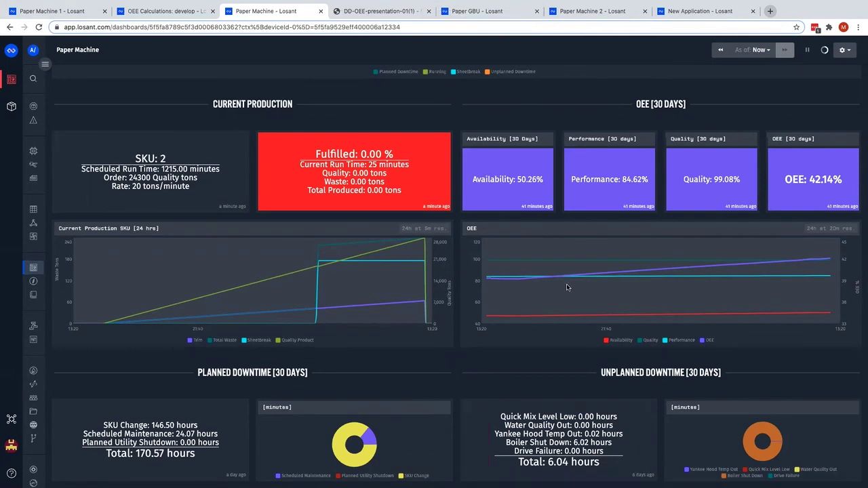
- Switch to the OEE presentation PDF and advance to the Overall Equipment Effectiveness slide with the Performance formula
left_click(393, 11)
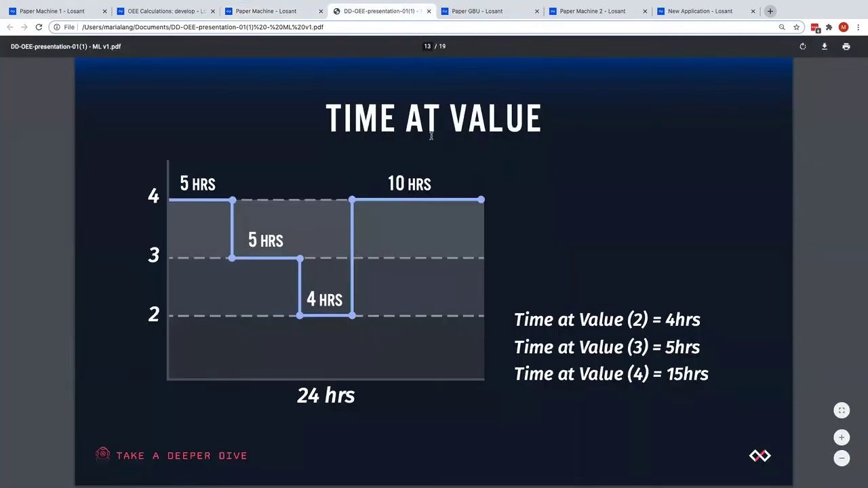
key("Right")
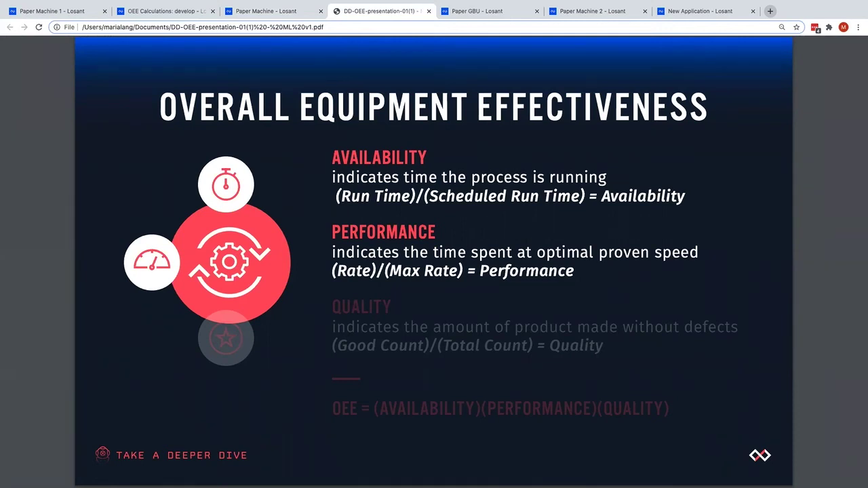
- Return to the device list, open Paper Machine 1, and inspect the maxRate tag among its device tags
left_click(64, 11)
left_click(74, 53)
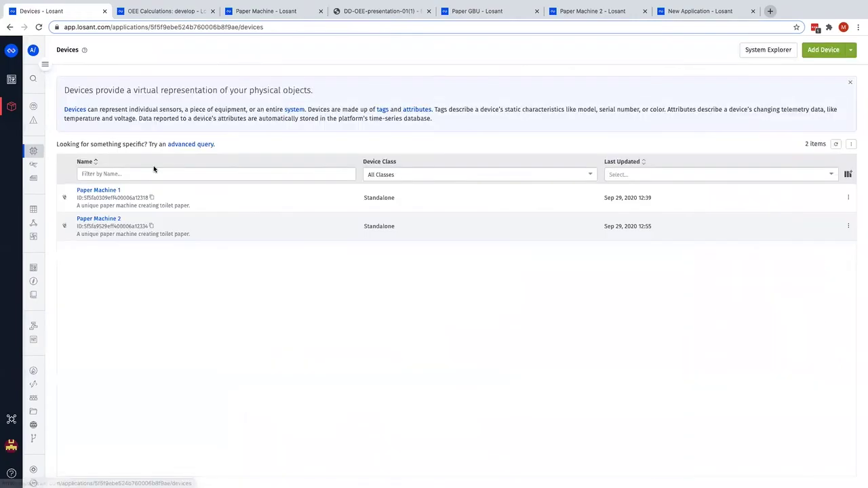
left_click(102, 191)
scroll(213, 277, "down", 3)
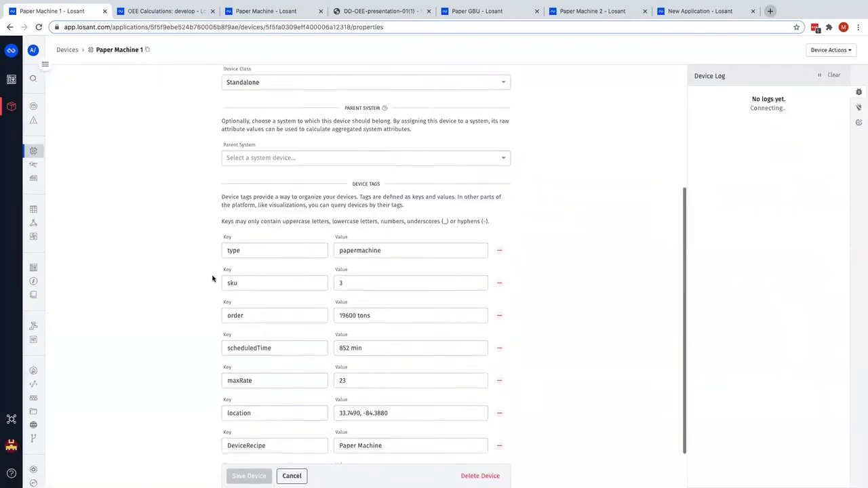
scroll(212, 278, "down", 1)
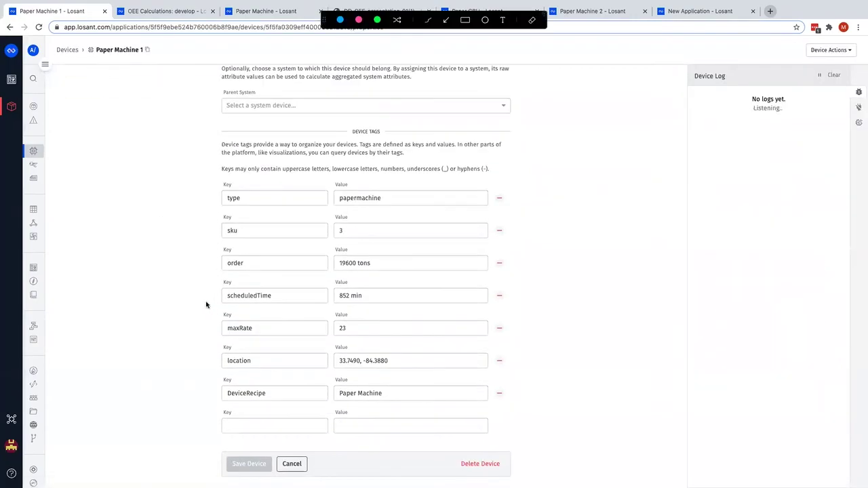
mouse_move(206, 305)
left_mouse_down()
mouse_move(335, 339)
mouse_move(535, 354)
mouse_move(530, 347)
left_mouse_up()
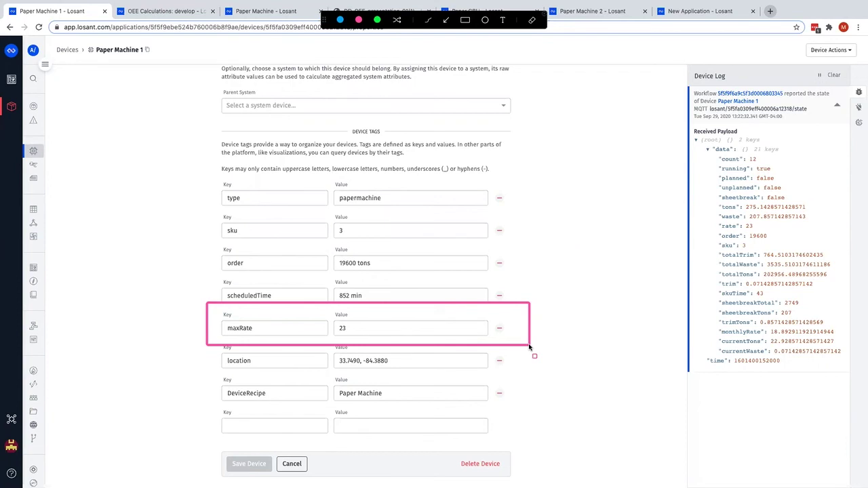
- Show Paper Machine 1's attributes and expand the rate attribute to read its data type and description
scroll(382, 221, "up", 5)
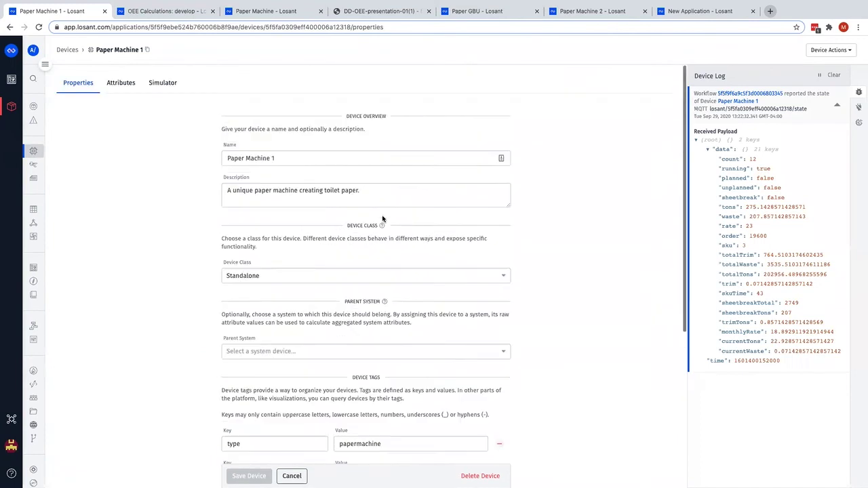
left_click(120, 84)
scroll(242, 182, "down", 3)
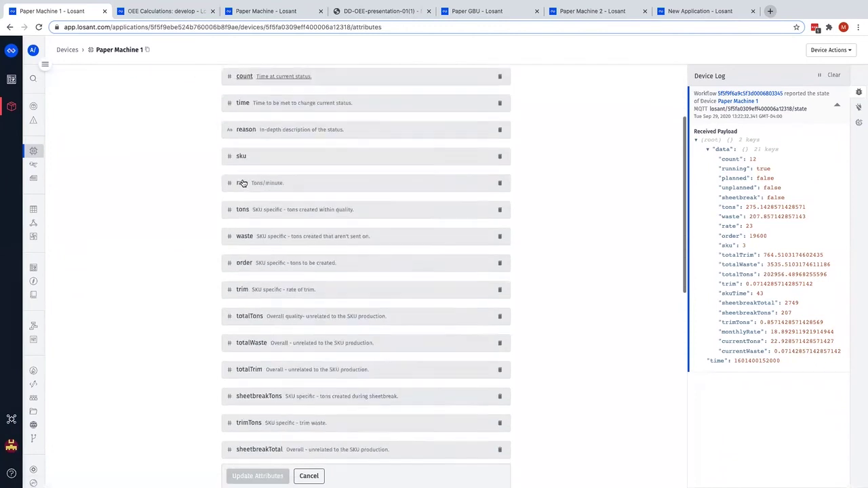
left_click(293, 190)
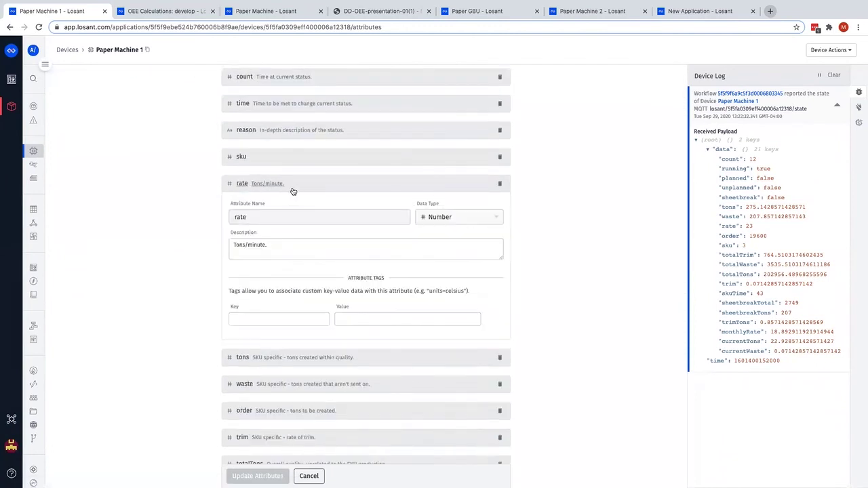
mouse_move(198, 164)
left_mouse_down()
mouse_move(447, 293)
mouse_move(576, 302)
left_mouse_up()
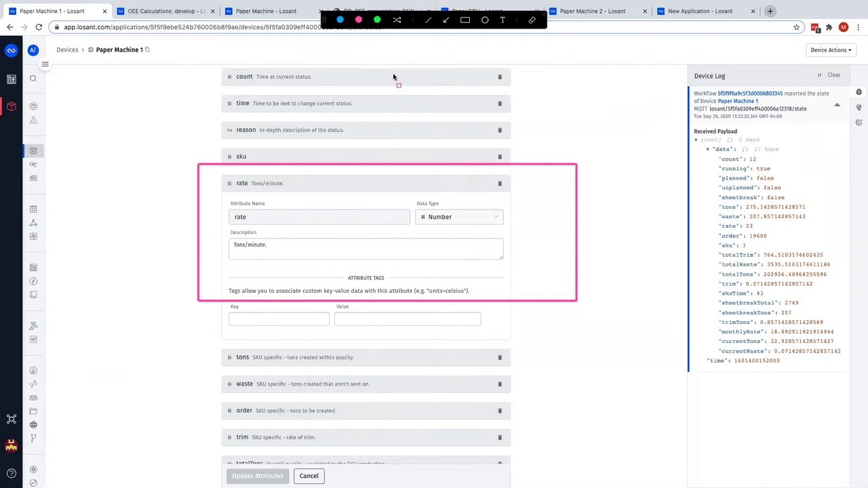
key("Escape")
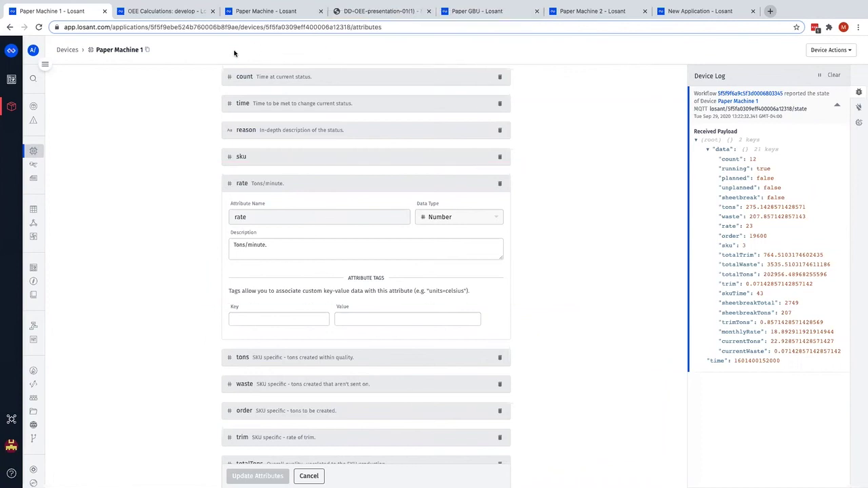
- Return to the OEE Calculations workflow and inspect the MaxRate node's copy rule with its source and destination paths
left_click(193, 11)
scroll(153, 254, "up", 2)
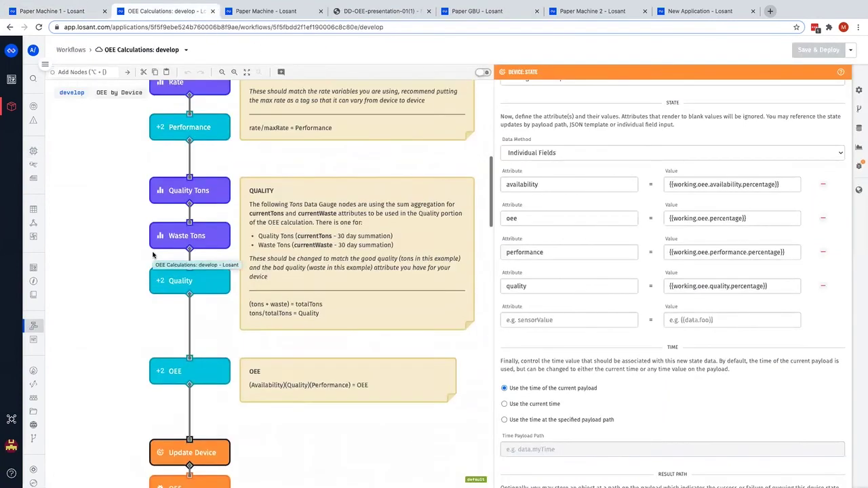
scroll(153, 254, "up", 5)
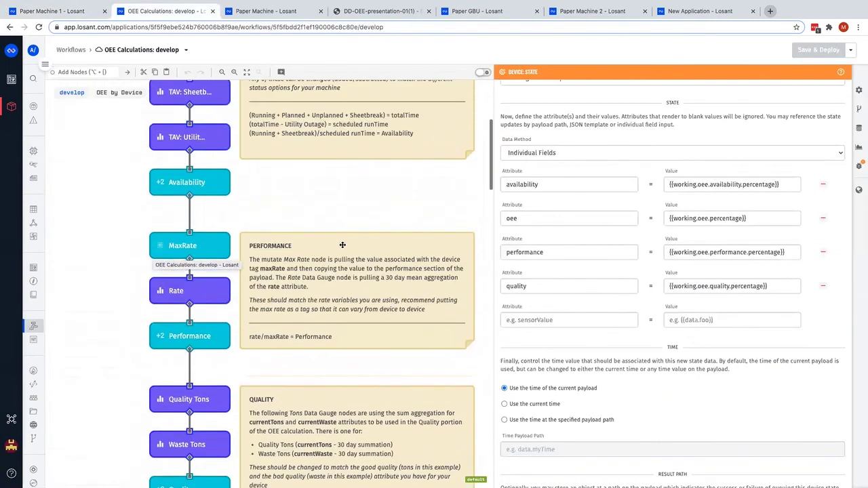
left_click(220, 240)
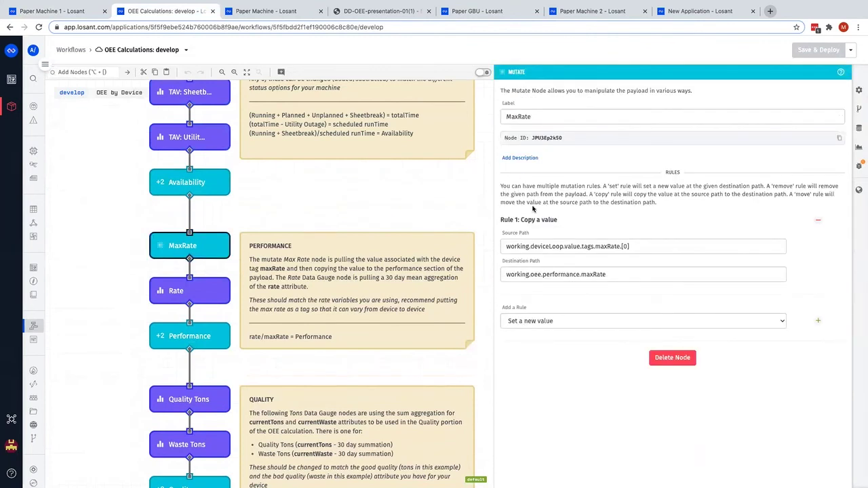
key("ctrl+alt+a")
mouse_move(520, 251)
left_mouse_down()
mouse_move(649, 266)
mouse_move(648, 296)
left_mouse_up()
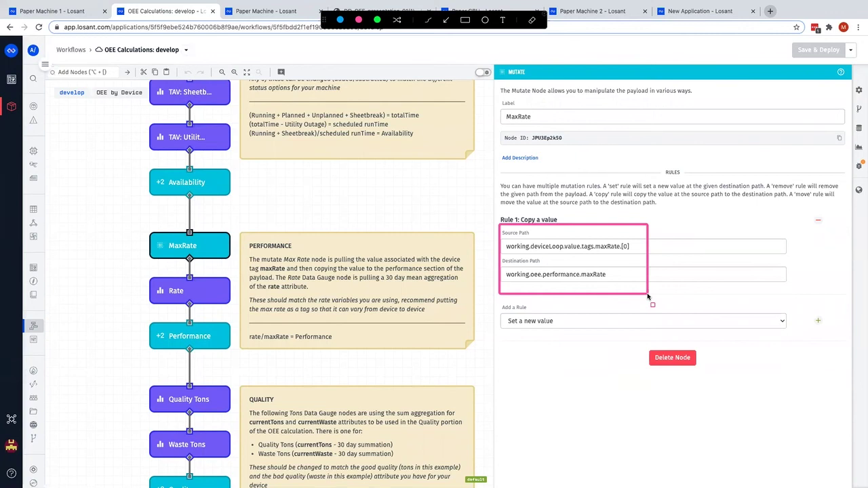
key("Escape")
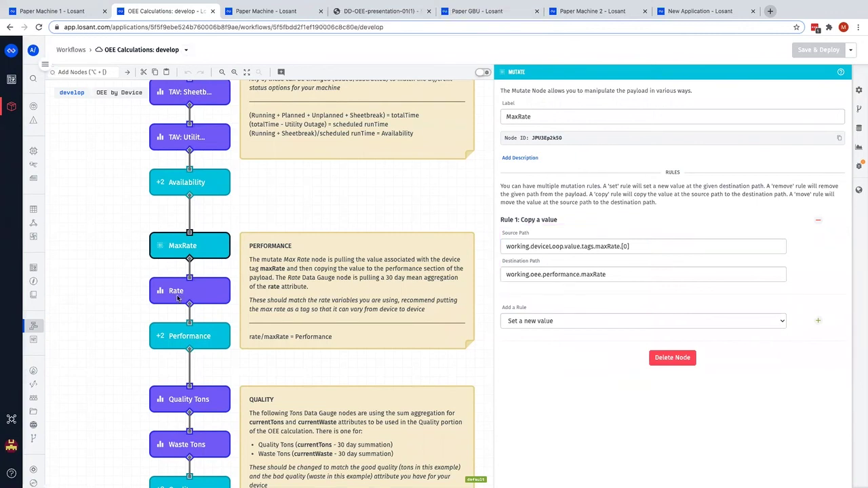
- Open the Rate node and examine its query configuration, especially the attribute and aggregation settings
left_click(184, 289)
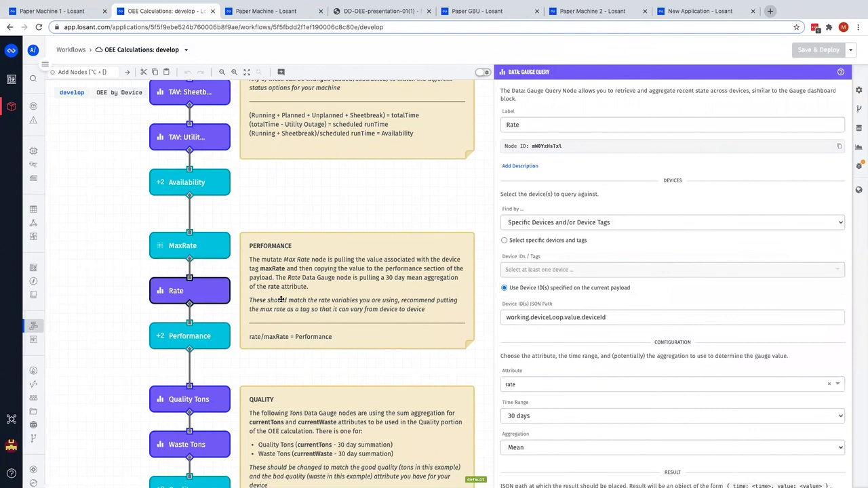
scroll(696, 280, "down", 2)
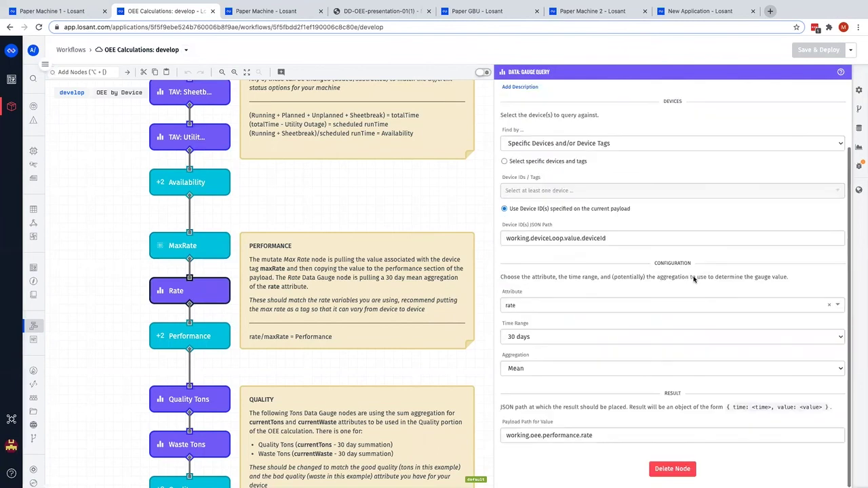
key("alt+d")
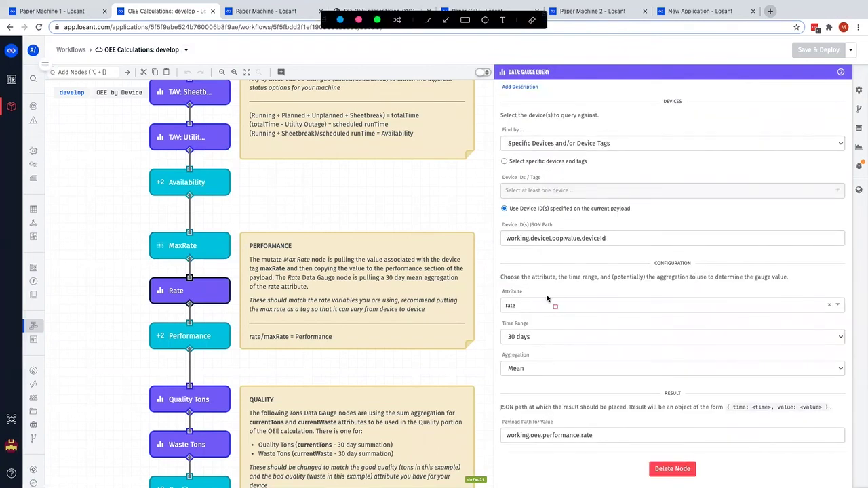
mouse_move(496, 262)
left_mouse_down()
mouse_move(738, 399)
mouse_move(852, 400)
left_mouse_up()
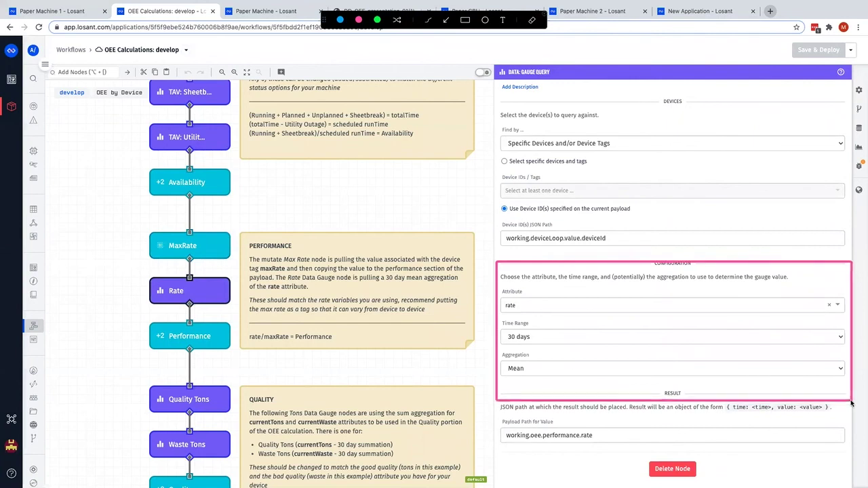
mouse_move(501, 381)
left_mouse_down()
mouse_move(546, 345)
mouse_move(590, 348)
left_mouse_up()
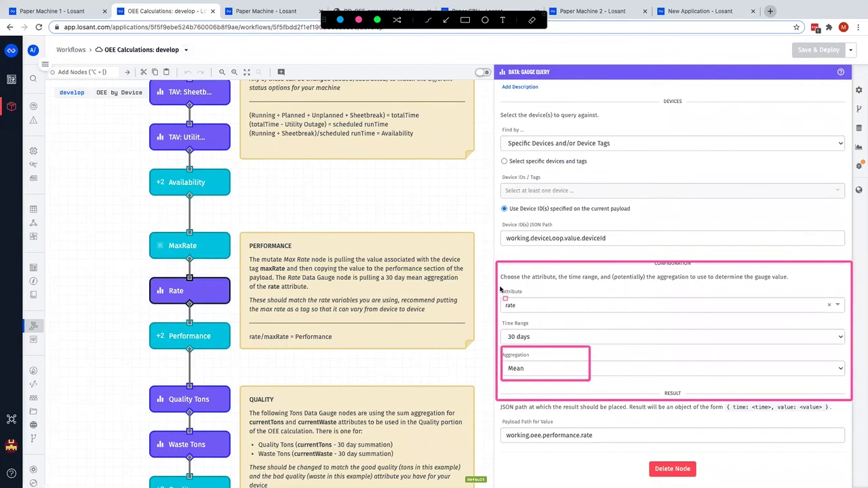
mouse_move(500, 288)
left_mouse_down()
mouse_move(510, 329)
mouse_move(588, 327)
mouse_move(582, 320)
left_mouse_up()
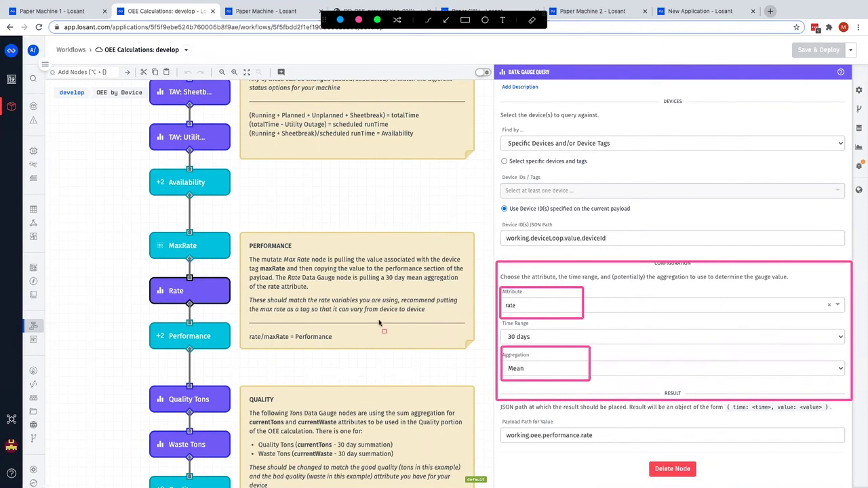
key("Escape")
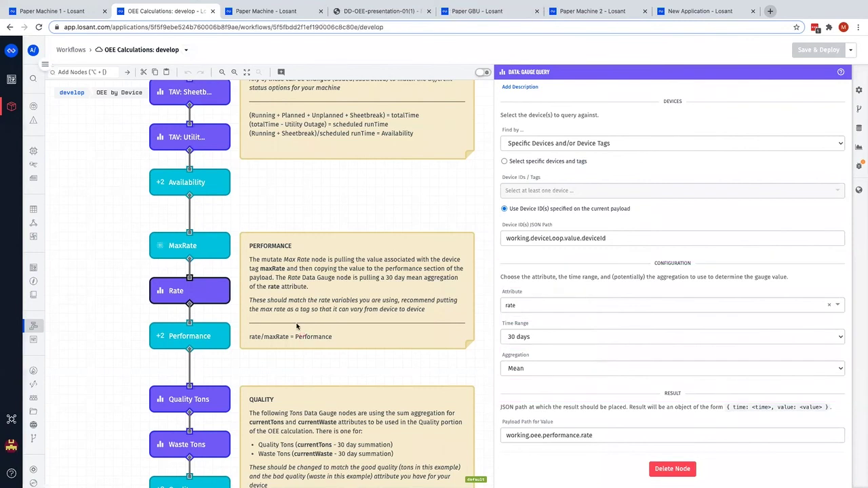
- Open the Performance math node and examine the rate over maxRate expression, its result path, and the percentage expression
left_click(215, 337)
scroll(577, 259, "up", 2)
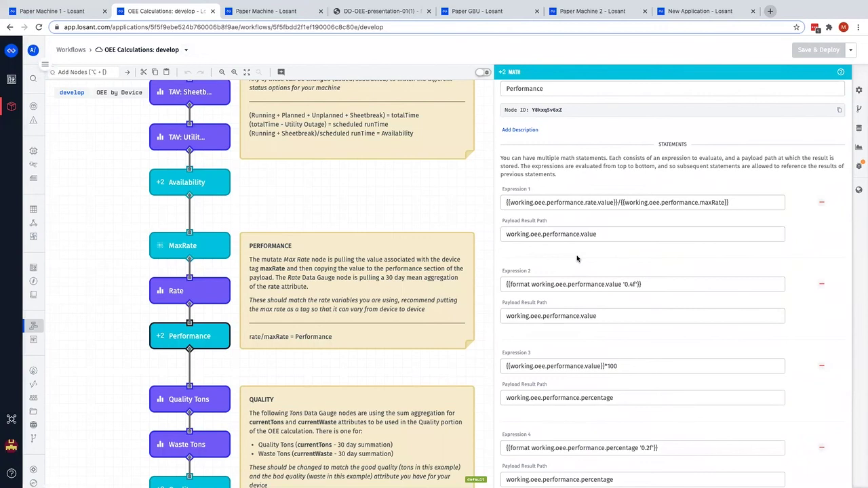
key("ctrl+alt+a")
mouse_move(496, 184)
left_mouse_down()
mouse_move(614, 217)
mouse_move(798, 223)
left_mouse_up()
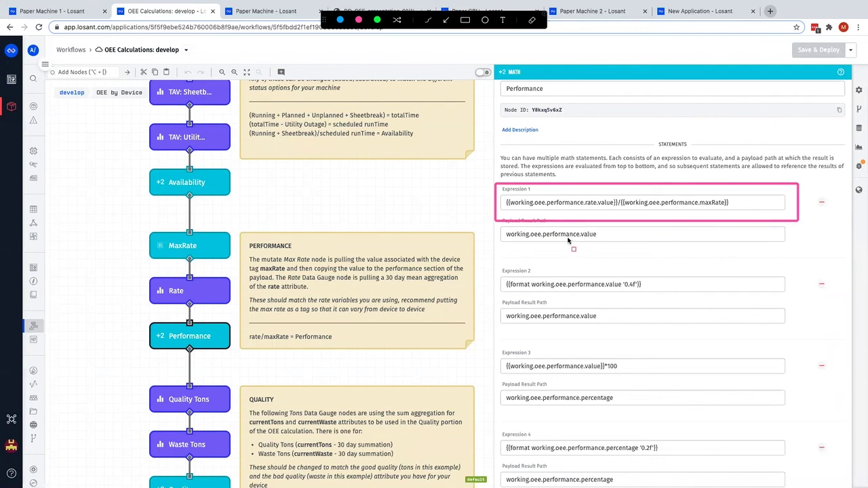
left_click_drag(564, 239, 607, 240)
mouse_move(495, 348)
left_mouse_down()
mouse_move(507, 373)
mouse_move(642, 416)
left_mouse_up()
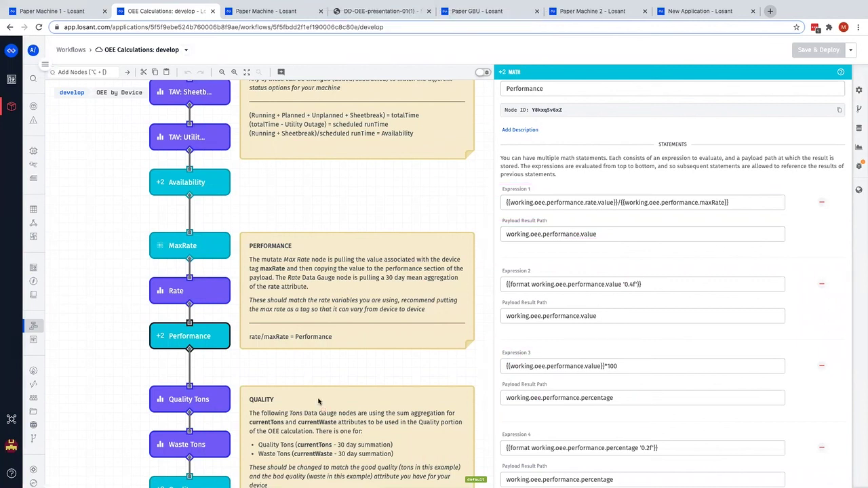
- Open the Update Device node and inspect the value mapped to the performance attribute
scroll(318, 402, "down", 10)
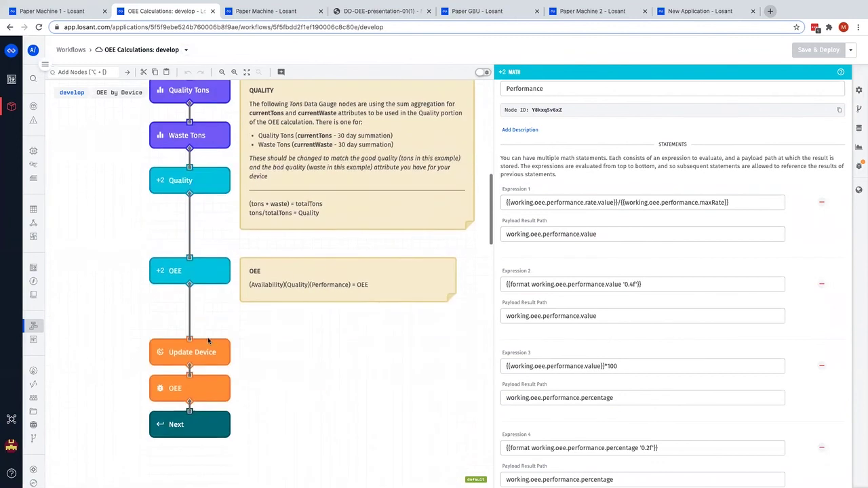
left_click(199, 350)
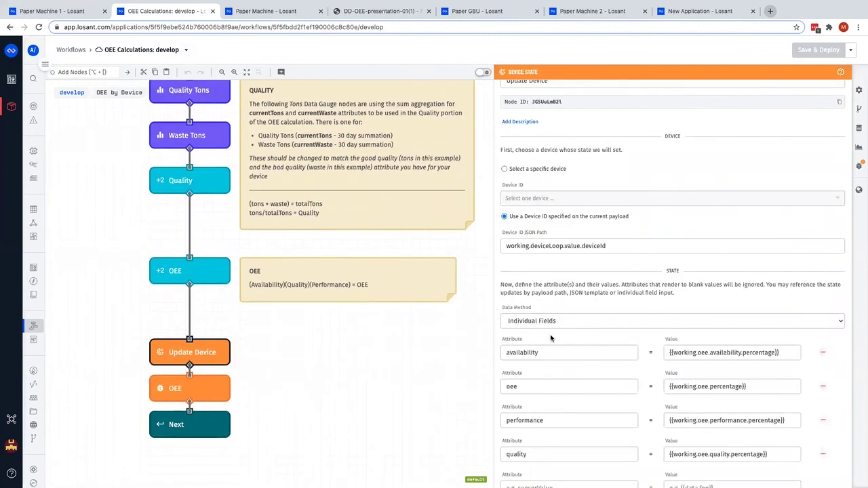
scroll(551, 338, "down", 3)
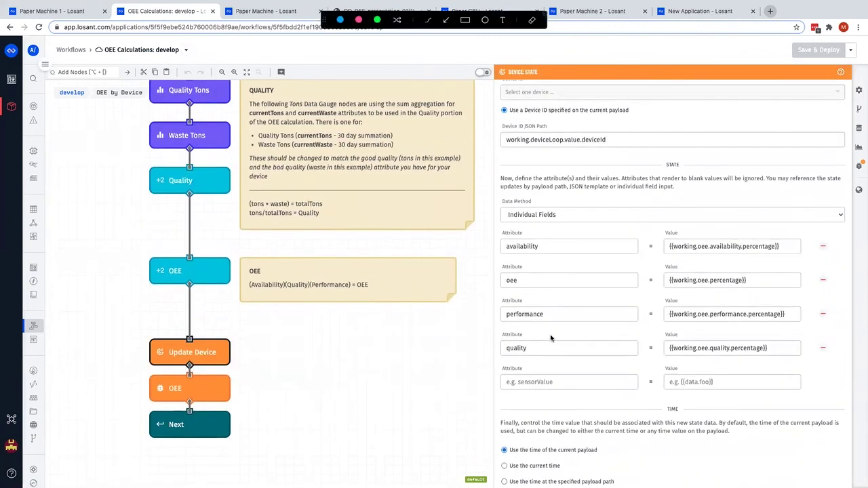
mouse_move(500, 292)
left_mouse_down()
mouse_move(687, 332)
mouse_move(824, 332)
left_mouse_up()
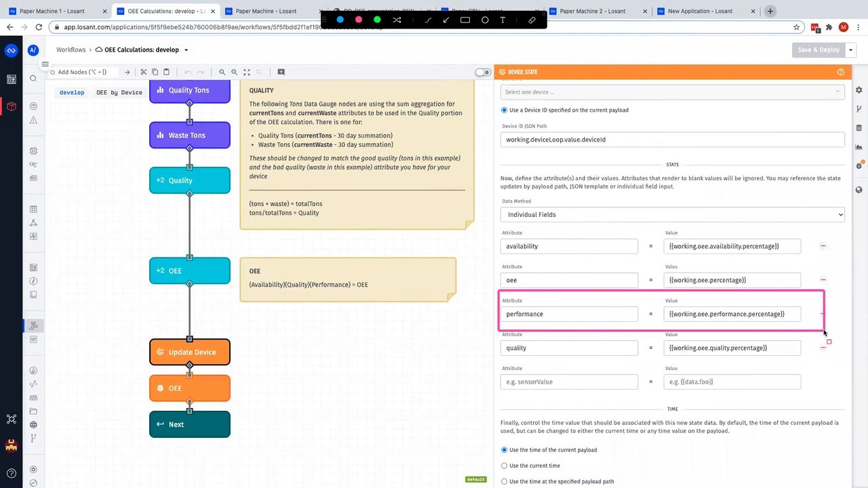
key("Escape")
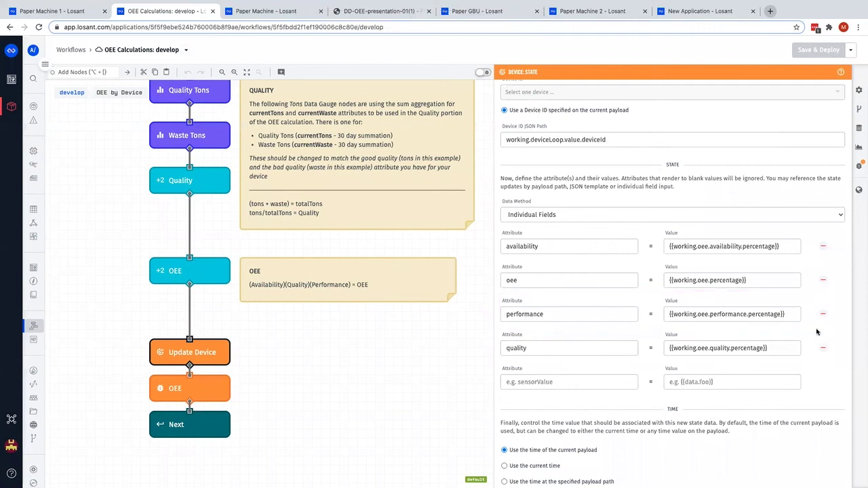
- Switch to the Paper Machine dashboard and view the Performance [30 Days] block in the OEE section
left_click(288, 11)
scroll(559, 131, "up", 3)
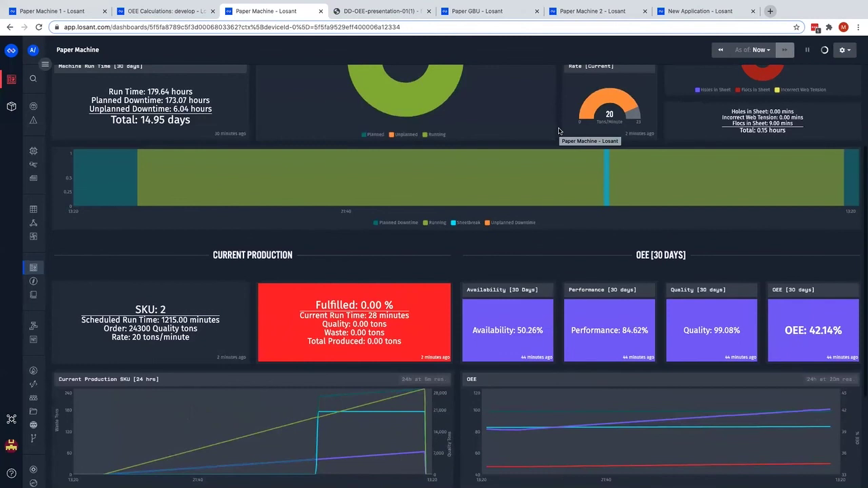
key("ctrl+a")
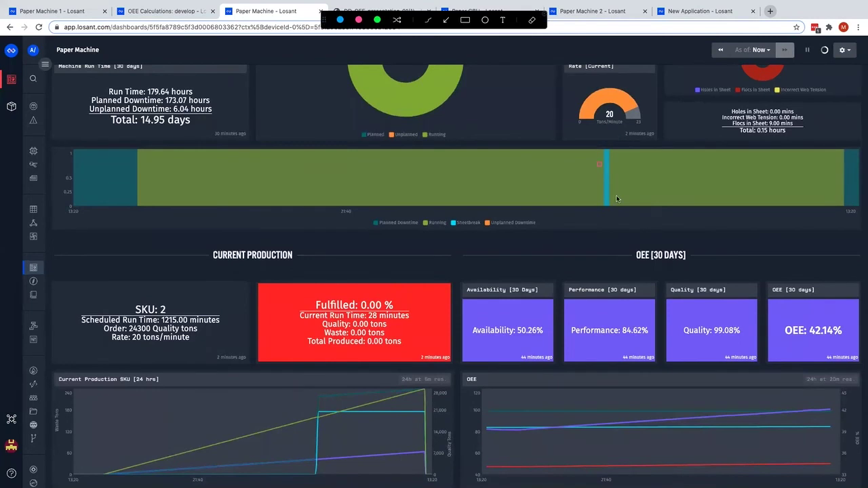
mouse_move(559, 276)
left_mouse_down()
mouse_move(567, 295)
mouse_move(661, 370)
left_mouse_up()
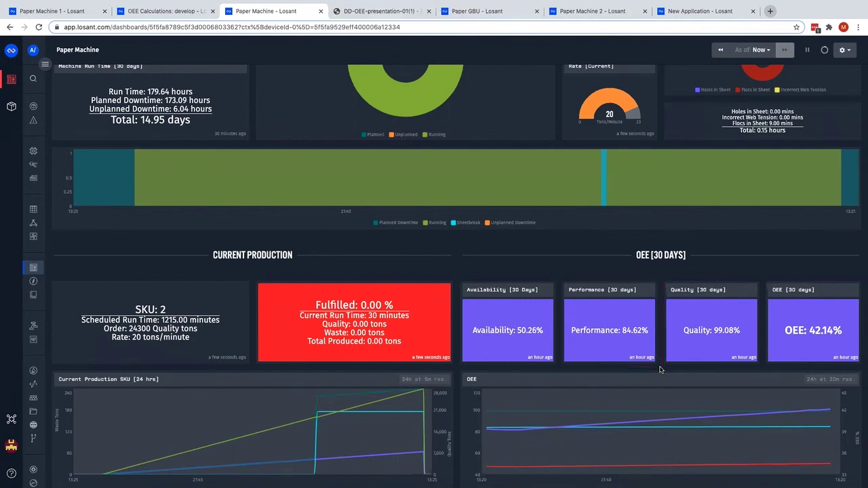
- Examine the Rate [30 days] and Rate [Current] gauges on the Paper Machine 2 dashboard
scroll(660, 370, "up", 2)
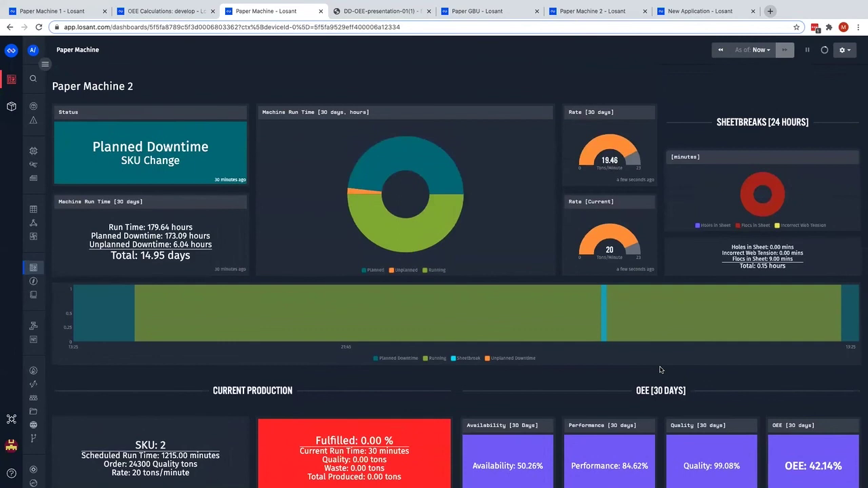
key("super+shift+d")
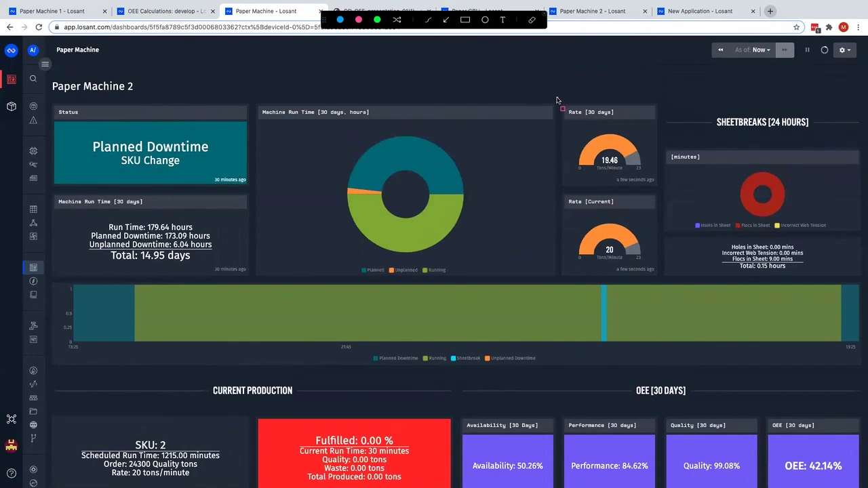
mouse_move(558, 99)
left_mouse_down()
mouse_move(606, 188)
mouse_move(600, 191)
mouse_move(662, 272)
left_mouse_up()
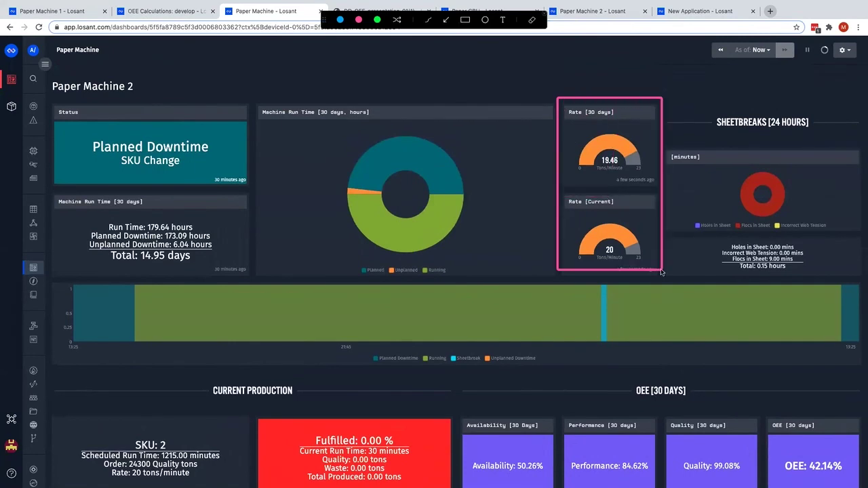
key("Escape")
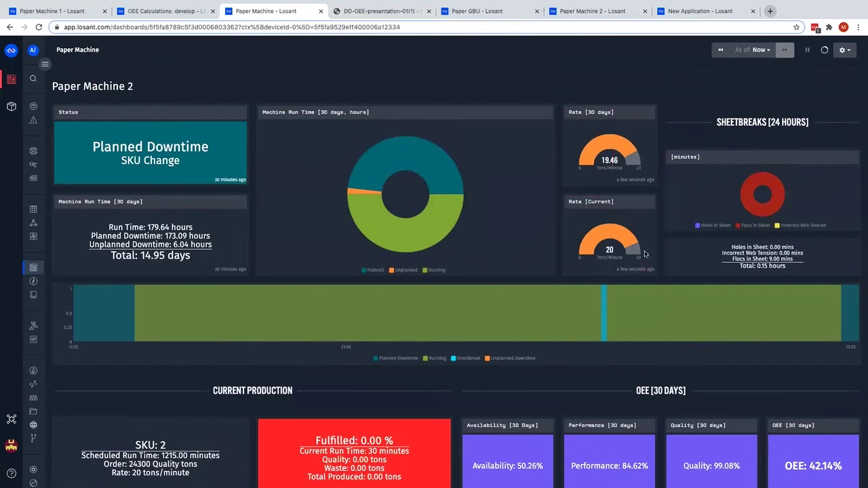
key("ctrl+alt+a")
mouse_move(557, 99)
left_mouse_down()
mouse_move(619, 190)
mouse_move(662, 301)
mouse_move(662, 279)
left_mouse_up()
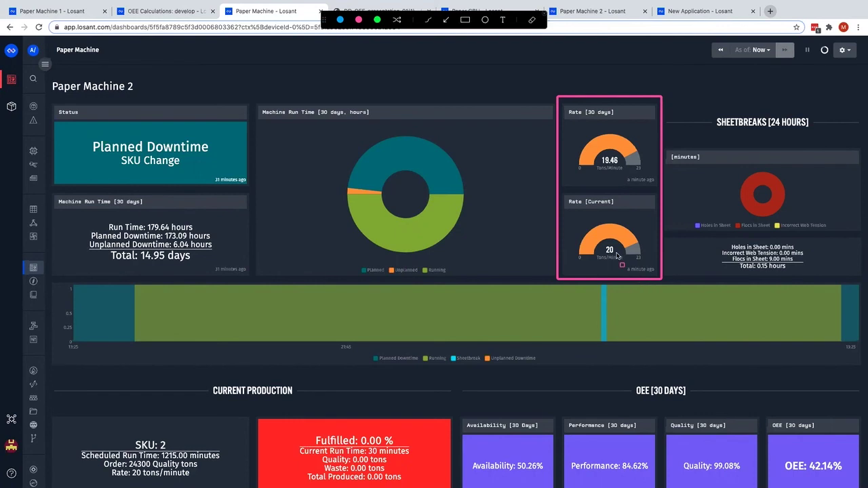
mouse_move(628, 266)
left_mouse_down()
mouse_move(653, 267)
mouse_move(651, 252)
left_mouse_up()
key("Escape")
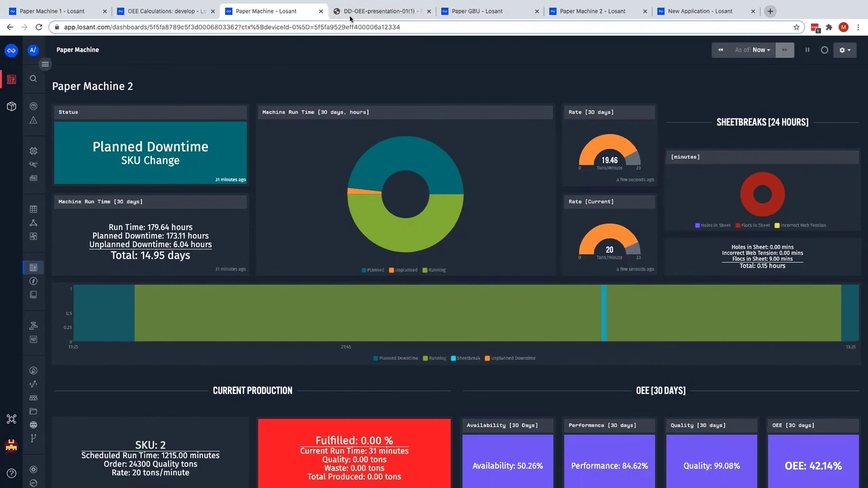
- Switch to the OEE presentation PDF and advance to the slide that highlights the Quality formula
left_click(349, 17)
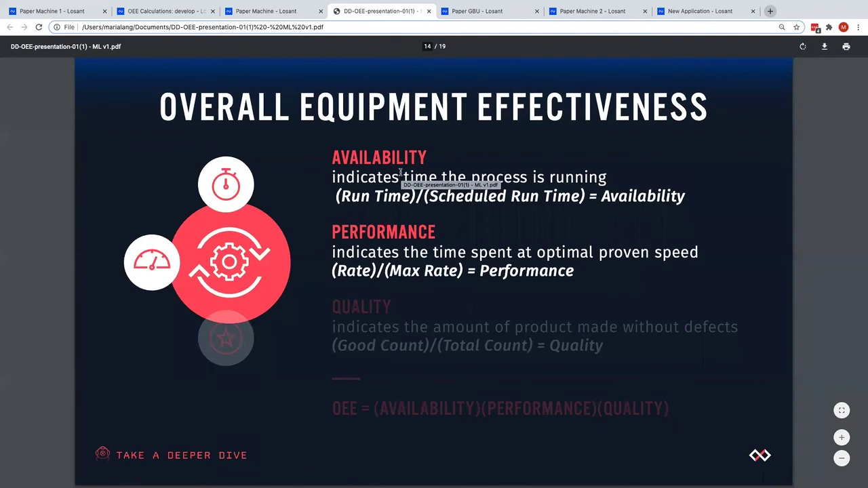
key("Right")
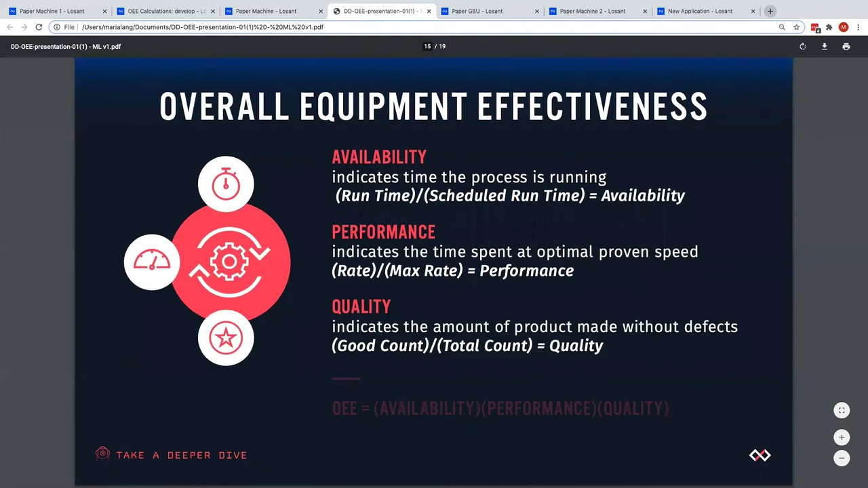
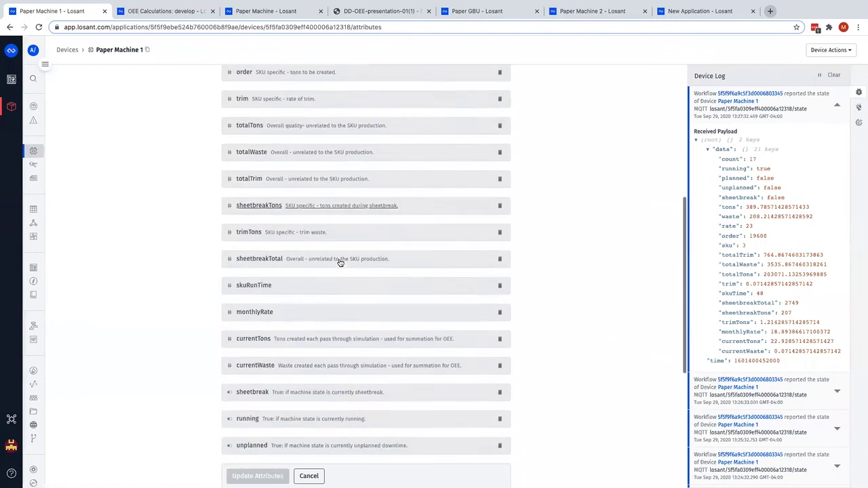
- Expand the currentTons attribute of Paper Machine 1 and read its data type and description
left_click(335, 333)
scroll(333, 339, "down", 3)
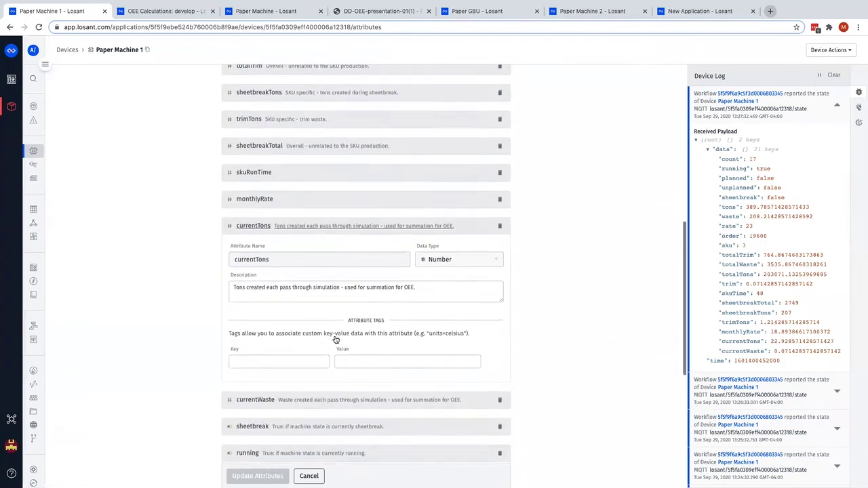
key("ctrl+shift+a")
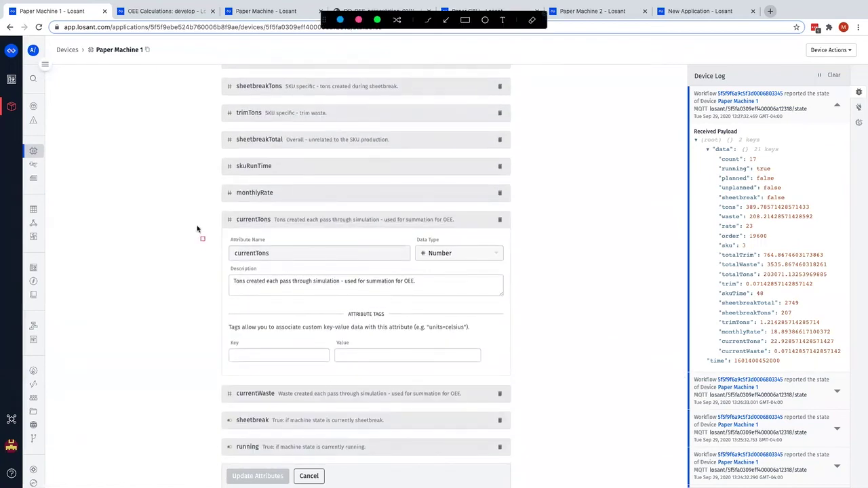
mouse_move(209, 207)
left_mouse_down()
mouse_move(252, 243)
mouse_move(557, 321)
left_mouse_up()
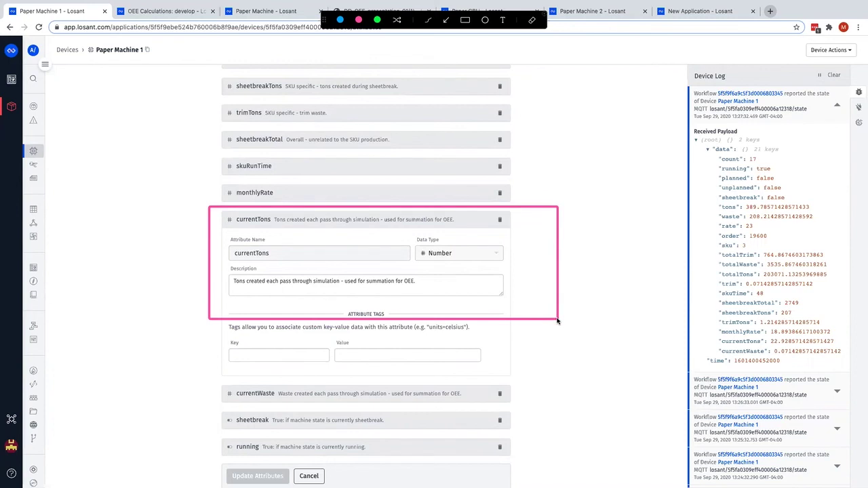
- Expand the currentWaste attribute of Paper Machine 1 and read its data type and description
scroll(363, 367, "down", 2)
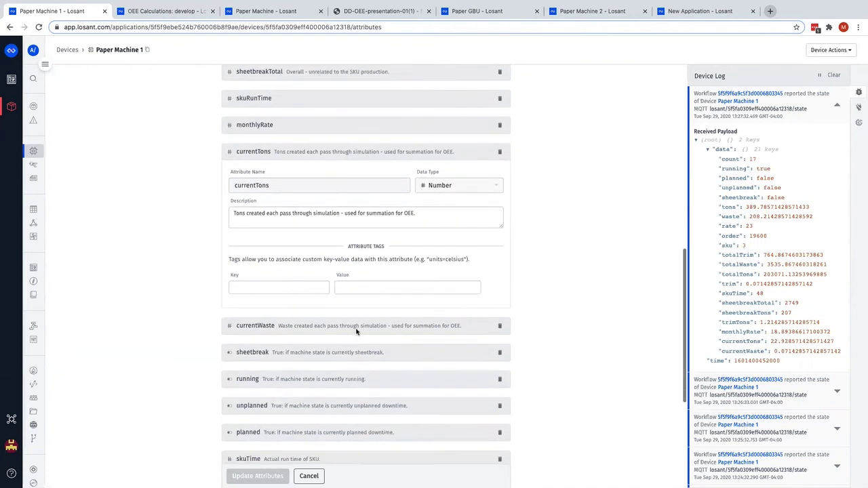
left_click(356, 331)
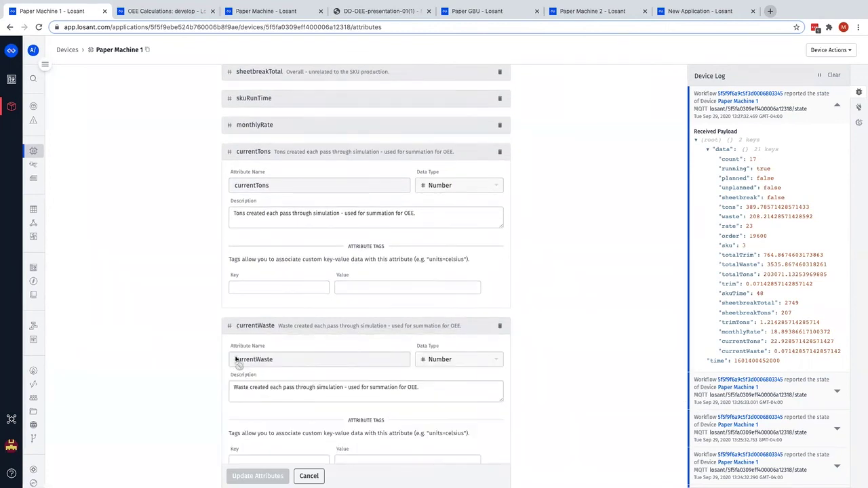
scroll(237, 359, "down", 2)
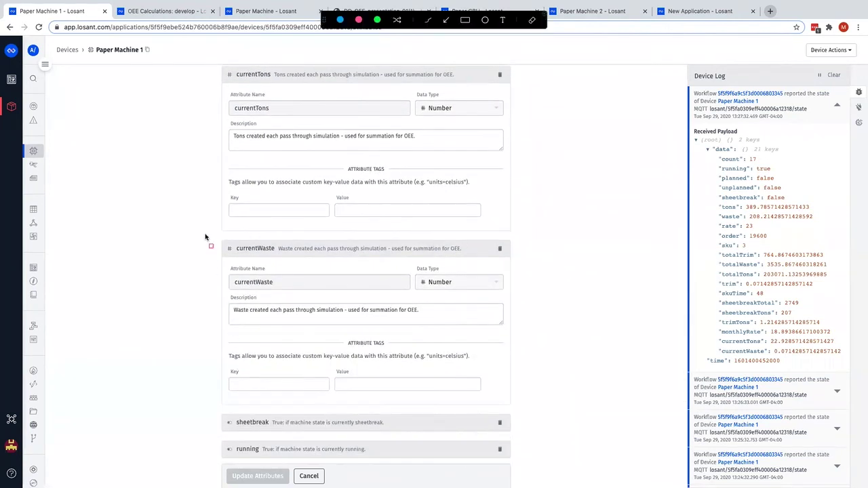
left_click_drag(206, 236, 571, 380)
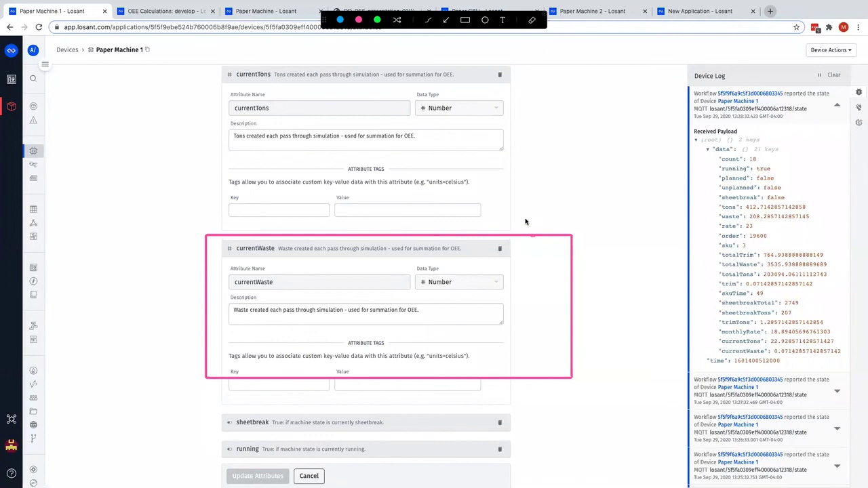
key("Escape")
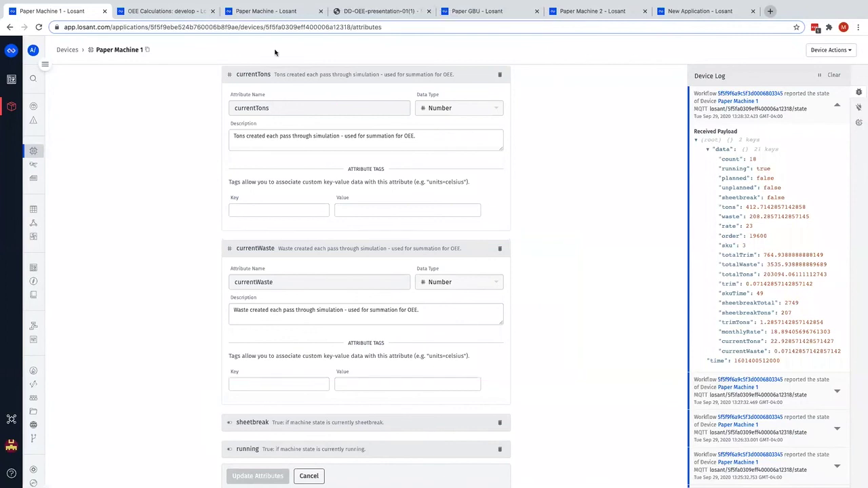
- Switch to the OEE Calculations workflow and examine the Quality Tons node's attribute, time range, aggregation and payload path
left_click(186, 12)
scroll(140, 135, "up", 4)
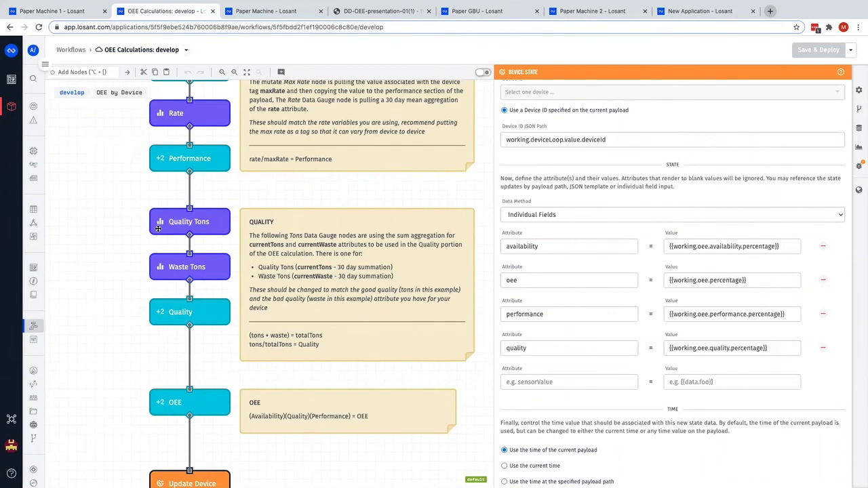
left_click(158, 228)
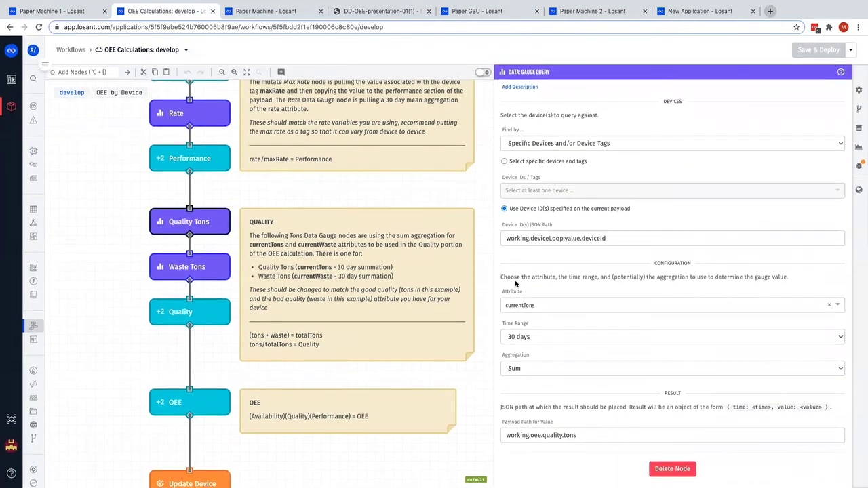
key("ctrl+shift+a")
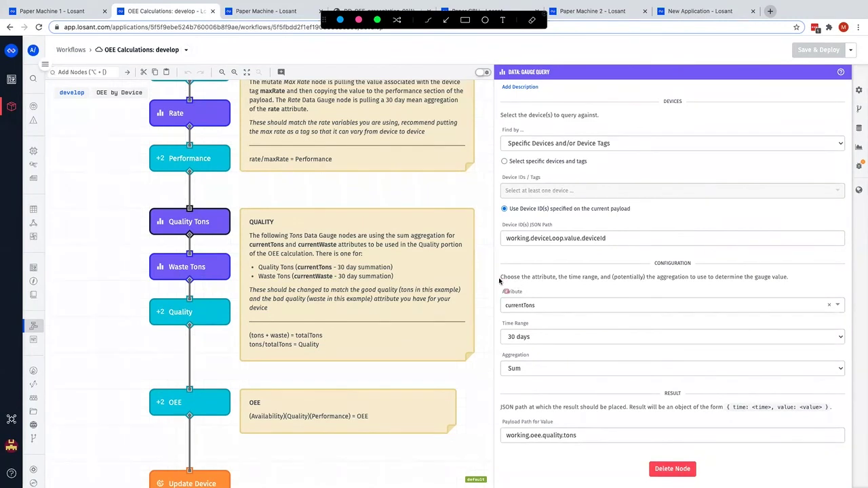
mouse_move(501, 282)
left_mouse_down()
mouse_move(544, 331)
mouse_move(809, 400)
left_mouse_up()
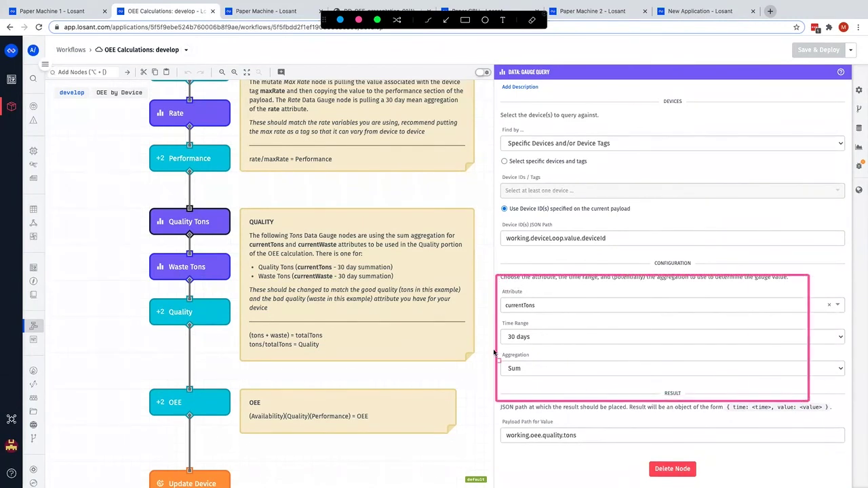
mouse_move(496, 351)
left_mouse_down()
mouse_move(520, 397)
mouse_move(586, 393)
left_mouse_up()
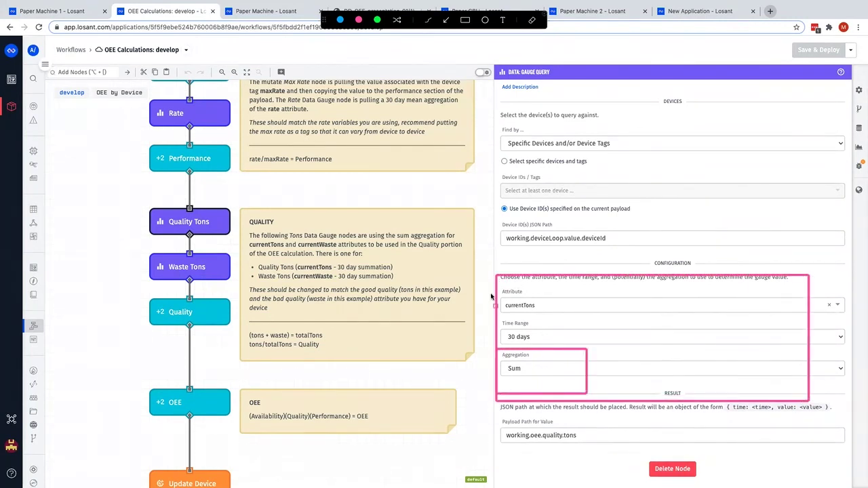
mouse_move(495, 283)
left_mouse_down()
mouse_move(514, 320)
mouse_move(565, 322)
left_mouse_up()
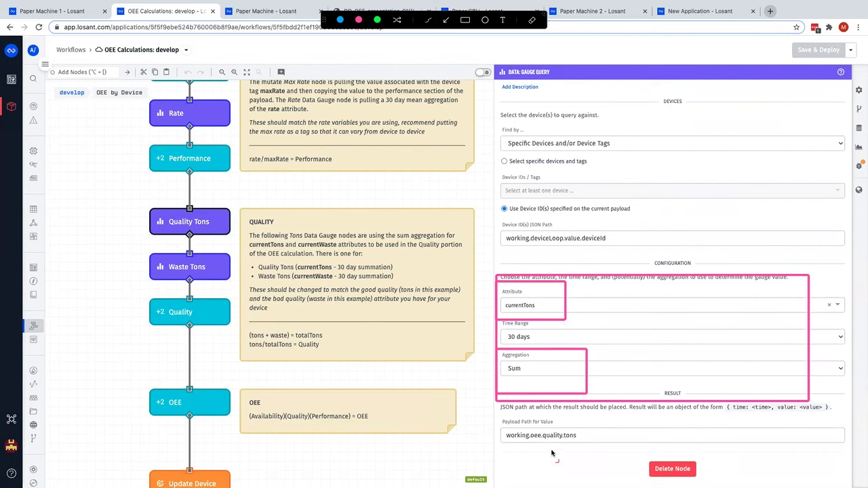
left_click_drag(539, 445, 583, 446)
mouse_move(190, 288)
left_mouse_down()
mouse_move(142, 252)
mouse_move(237, 257)
mouse_move(238, 290)
left_mouse_up()
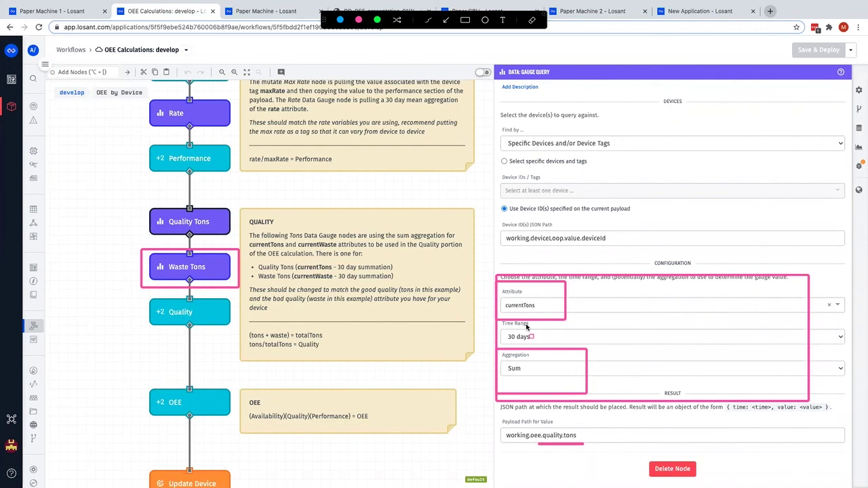
key("Escape")
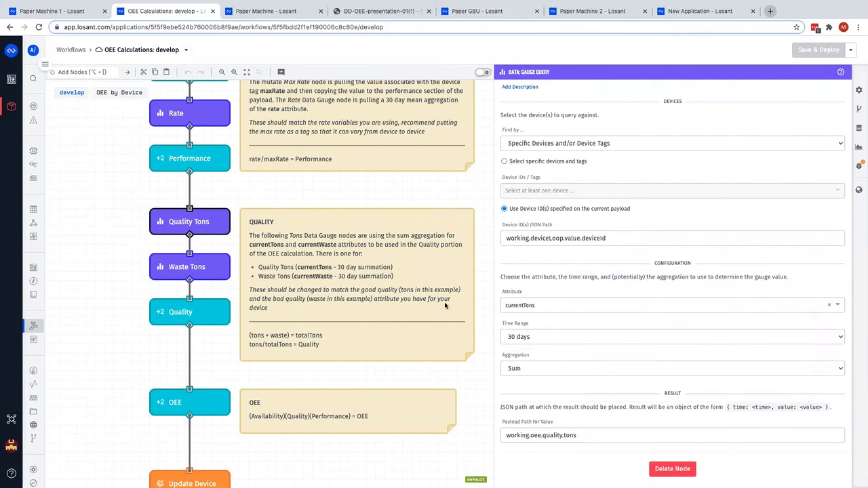
- Open the Quality math node and read the expressions and result paths that compute totalTons, the quality value and its percentage
left_click(216, 312)
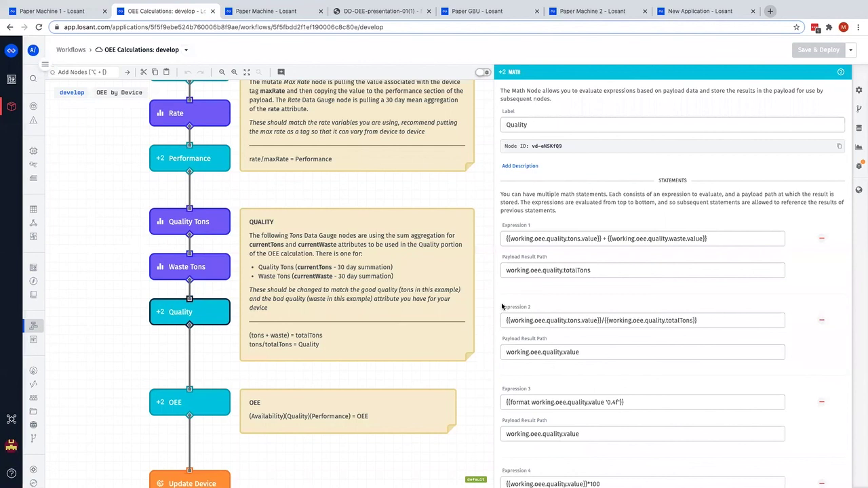
key("ctrl+a")
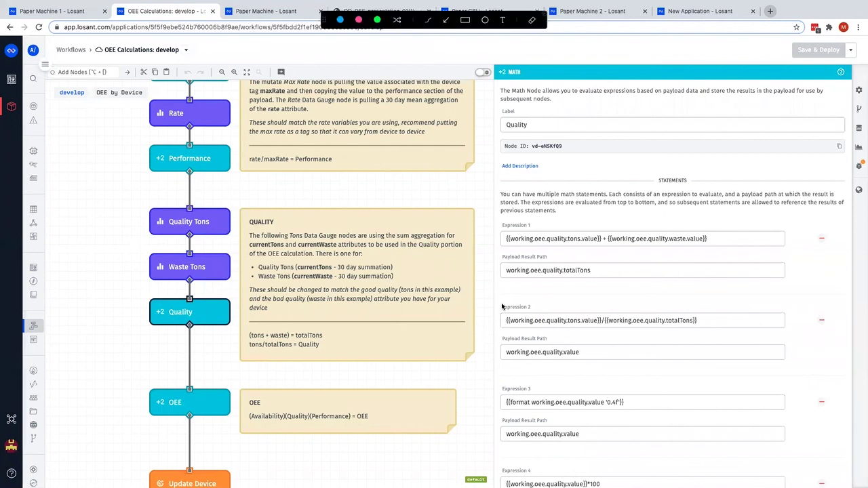
mouse_move(495, 217)
left_mouse_down()
mouse_move(514, 249)
mouse_move(794, 259)
mouse_move(733, 257)
left_mouse_up()
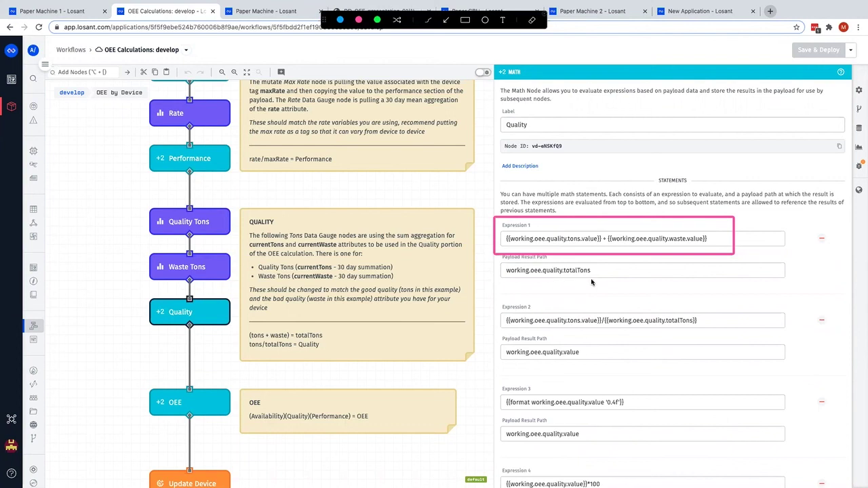
mouse_move(558, 280)
left_mouse_down()
mouse_move(599, 264)
mouse_move(602, 280)
left_mouse_up()
mouse_move(497, 299)
left_mouse_down()
mouse_move(505, 309)
mouse_move(721, 334)
left_mouse_up()
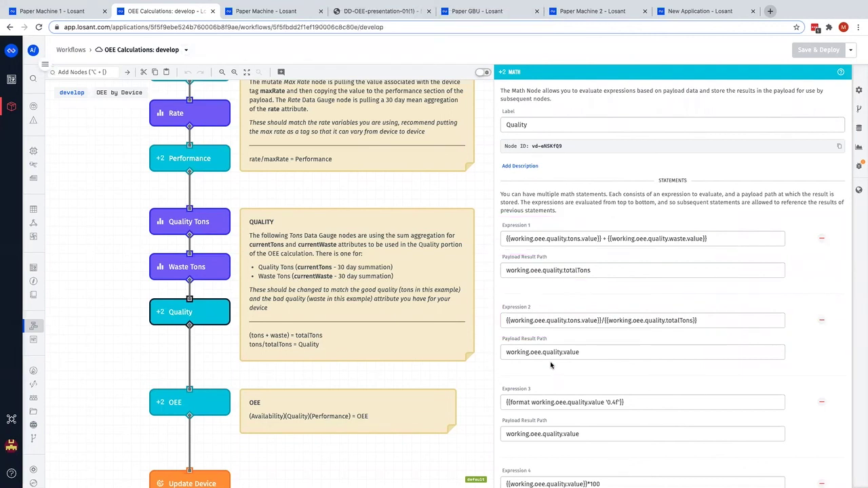
scroll(536, 359, "down", 5)
key("ctrl+a")
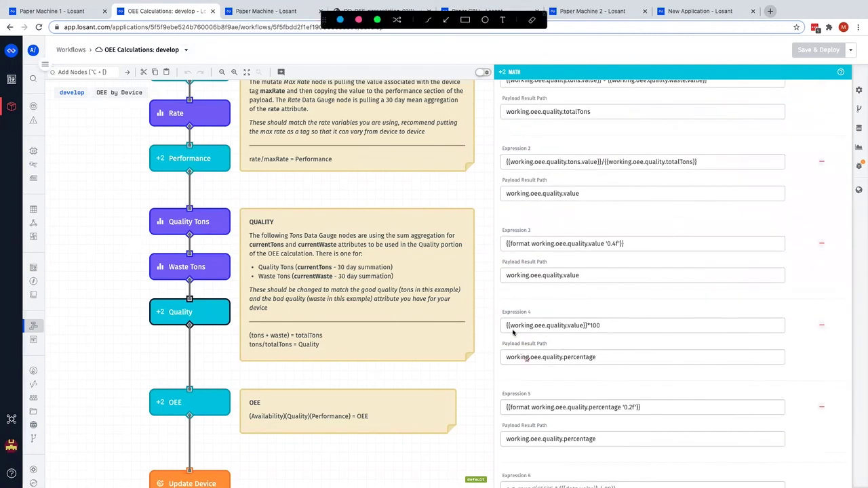
mouse_move(490, 296)
left_mouse_down()
mouse_move(676, 407)
mouse_move(672, 390)
left_mouse_up()
key("ctrl+a")
- Open the Update Device node at the end of the workflow and check the value assigned to the quality attribute
scroll(194, 366, "down", 5)
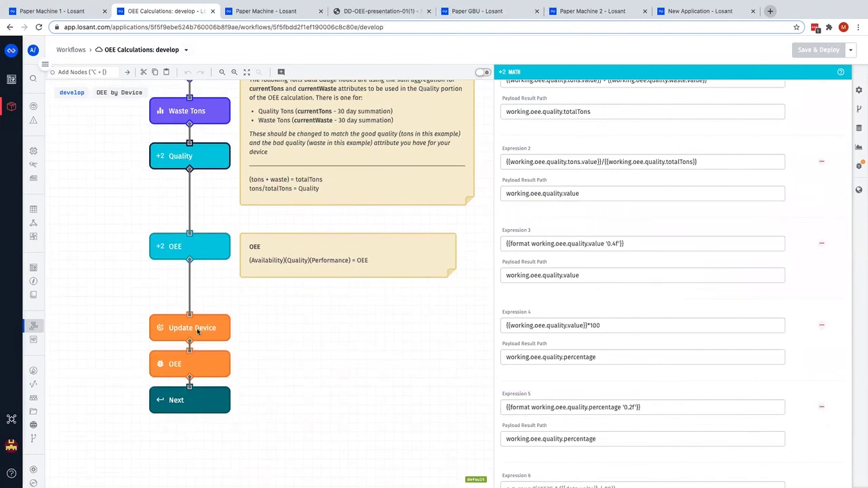
left_click(198, 331)
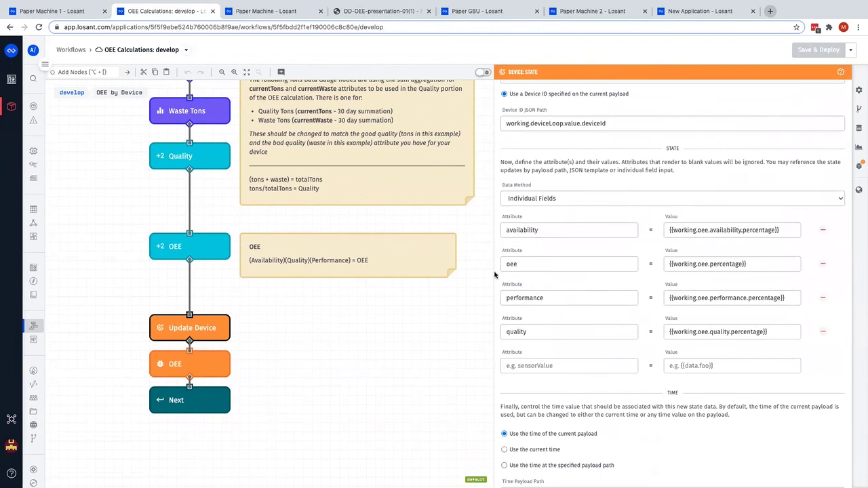
key("ctrl+a")
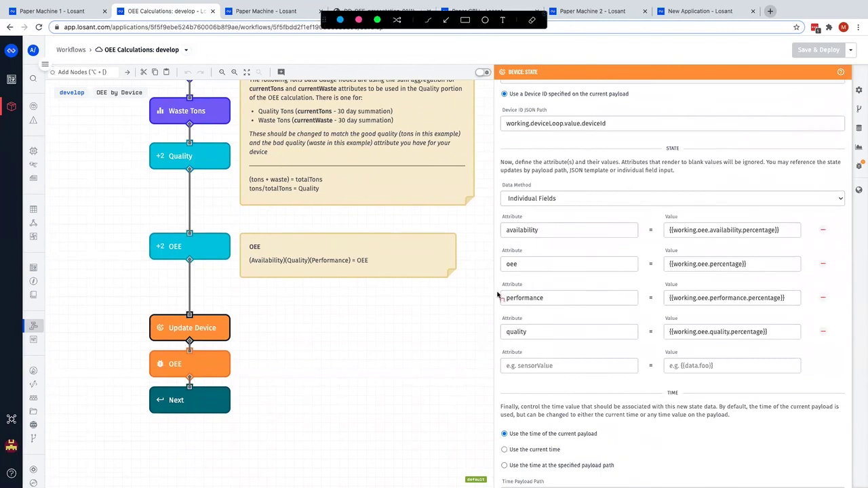
mouse_move(496, 309)
left_mouse_down()
mouse_move(616, 341)
mouse_move(839, 351)
left_mouse_up()
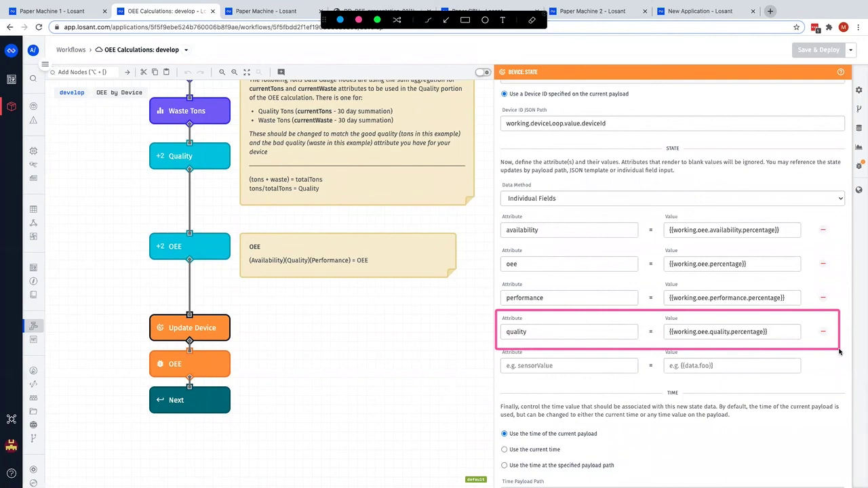
key("Escape")
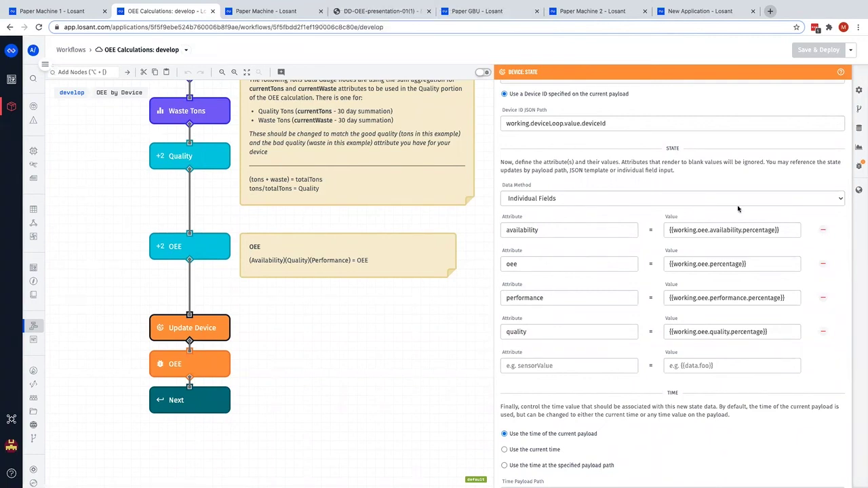
- Switch to the Paper Machine dashboard and view the Quality [30 days] block in the OEE section
left_click(266, 12)
scroll(675, 293, "down", 2)
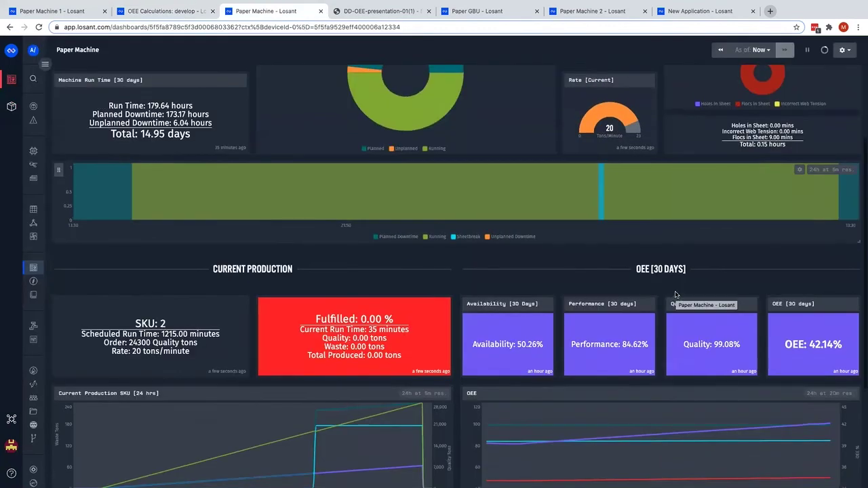
key("ctrl+shift+a")
left_click_drag(660, 291, 764, 383)
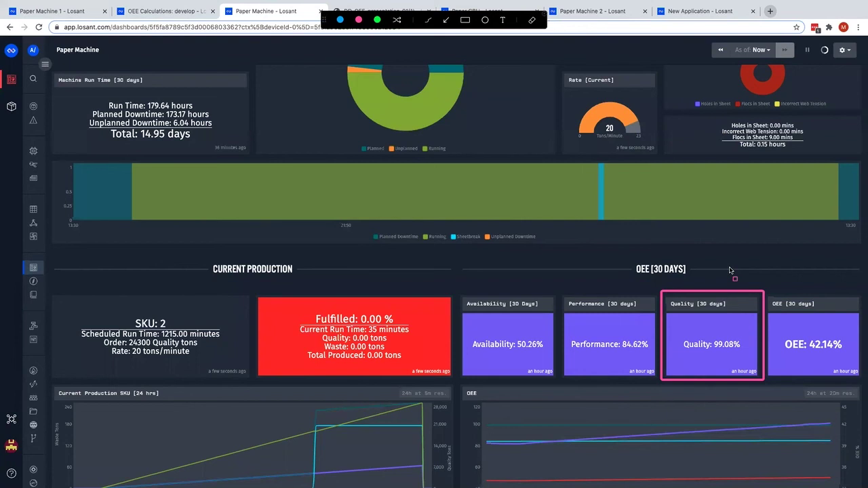
key("Escape")
- Examine the Sheetbreaks [24 hours] section of the dashboard, including its pie chart and the minutes listed per sheetbreak reason
scroll(730, 270, "up", 3)
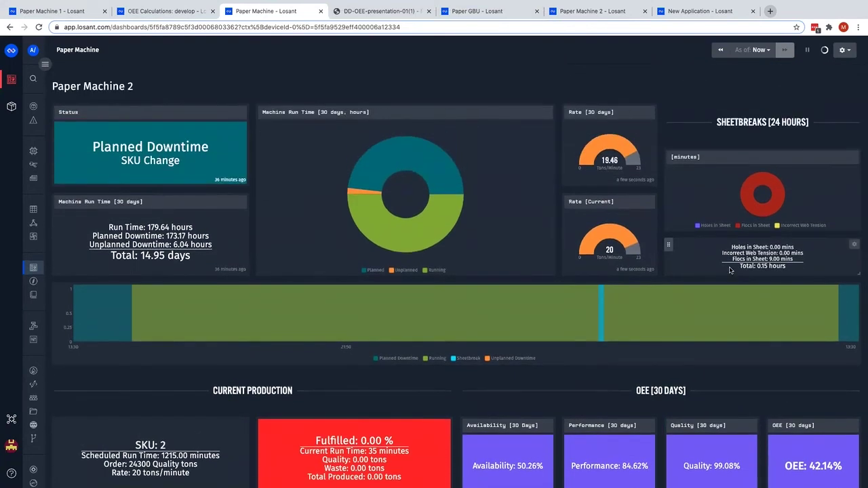
key("super+shift+a")
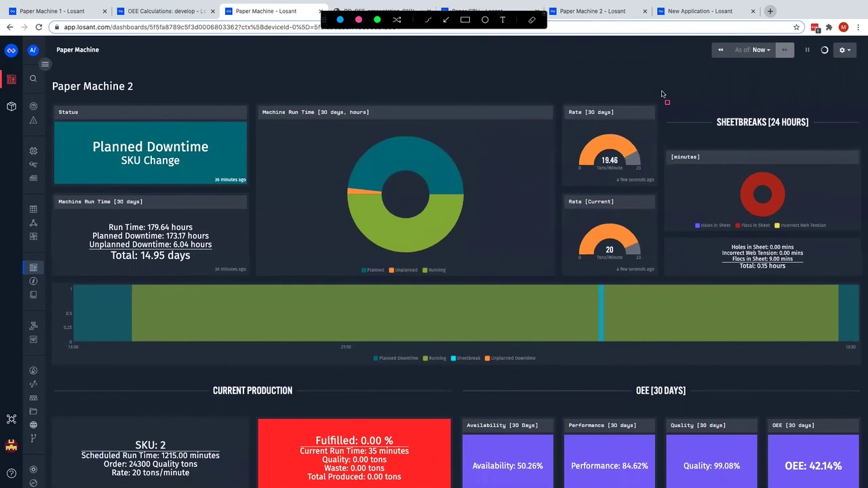
mouse_move(662, 92)
left_mouse_down()
mouse_move(760, 215)
mouse_move(832, 338)
left_mouse_up()
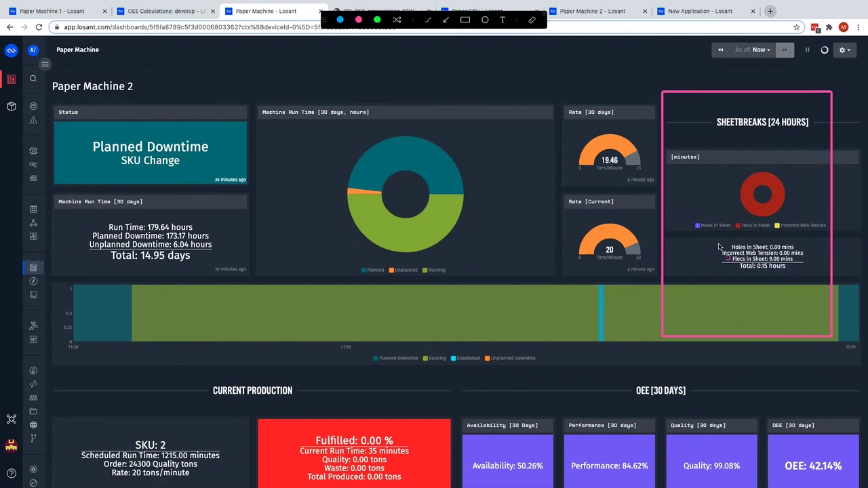
left_click_drag(711, 241, 807, 270)
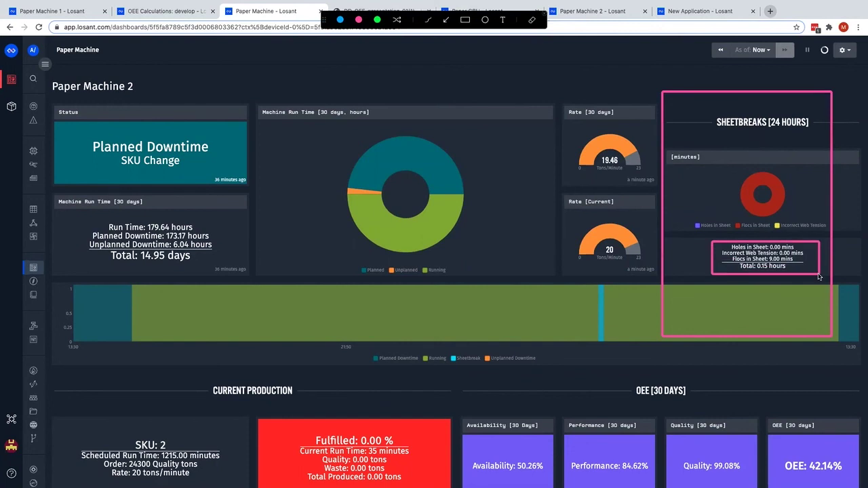
key("Escape")
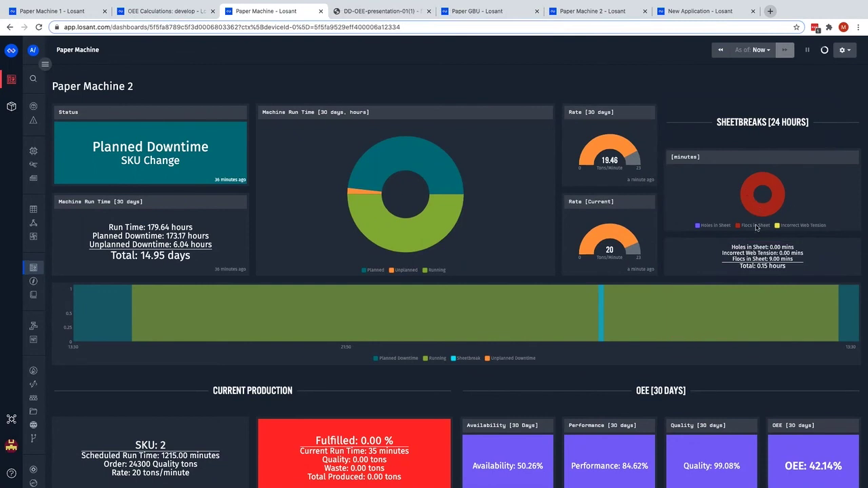
- Open the settings of the Sheetbreaks [minutes] pie chart and review its Holes in Sheet series and duration
left_click(851, 158)
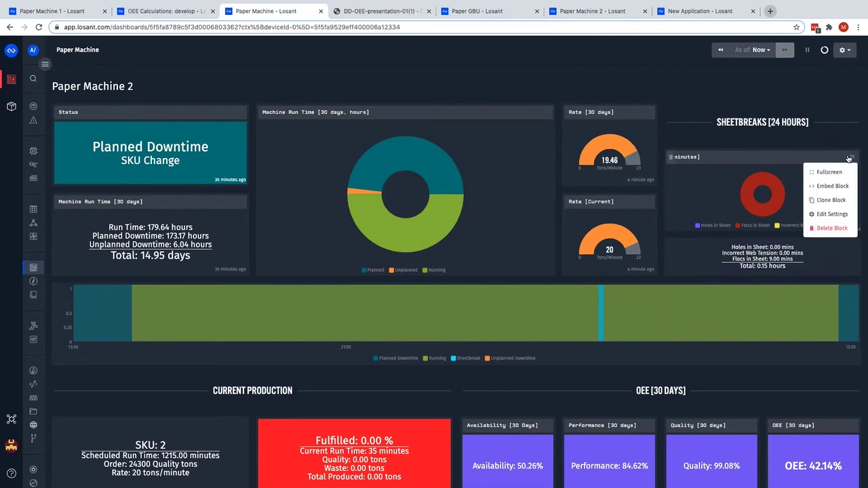
left_click(826, 214)
scroll(190, 256, "down", 3)
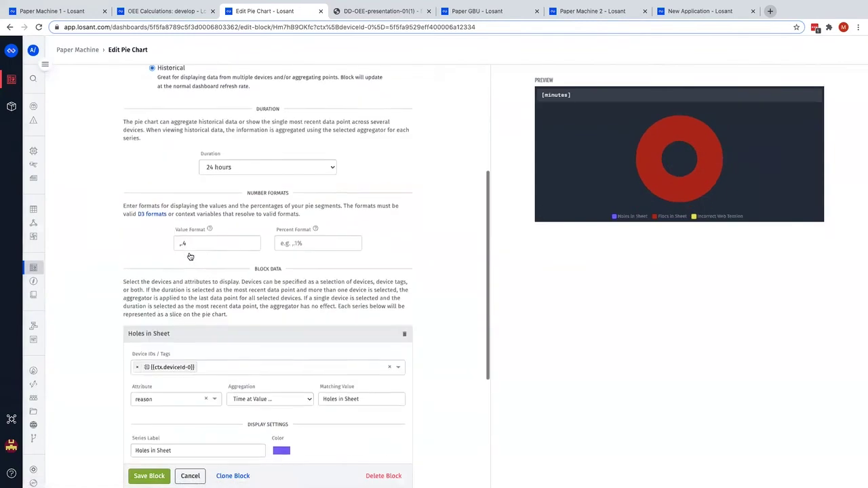
scroll(190, 256, "down", 5)
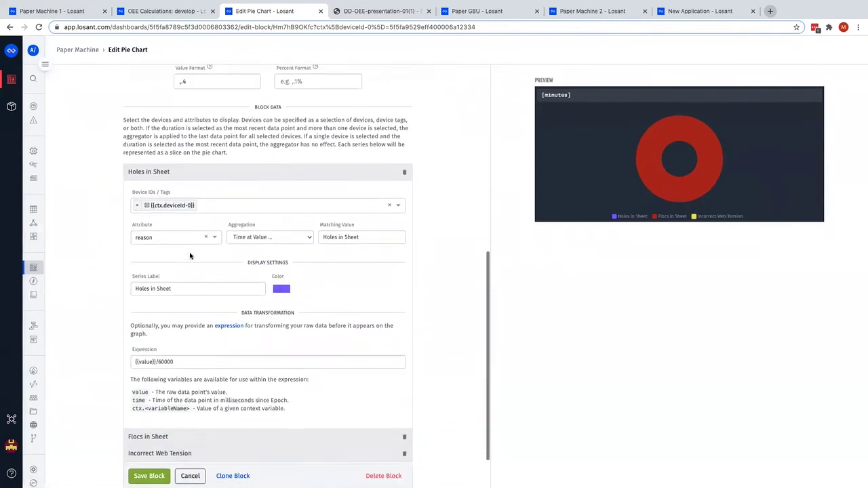
scroll(190, 256, "up", 3)
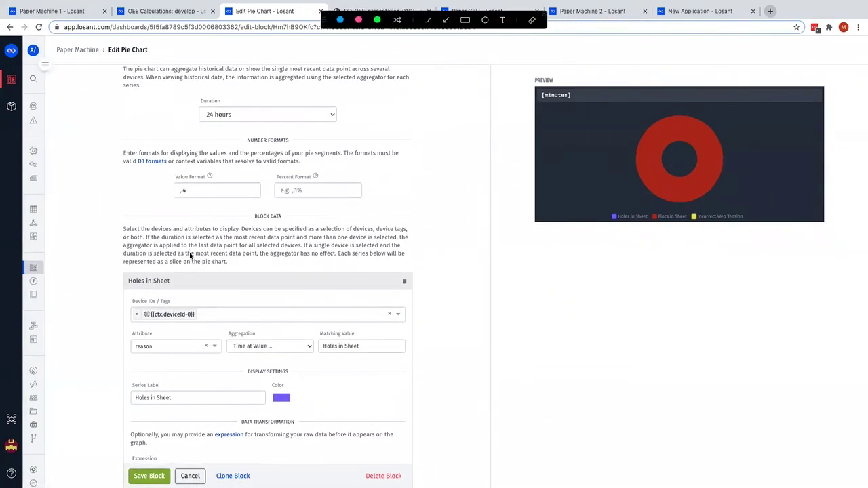
mouse_move(178, 90)
left_mouse_down()
mouse_move(379, 144)
mouse_move(359, 137)
left_mouse_up()
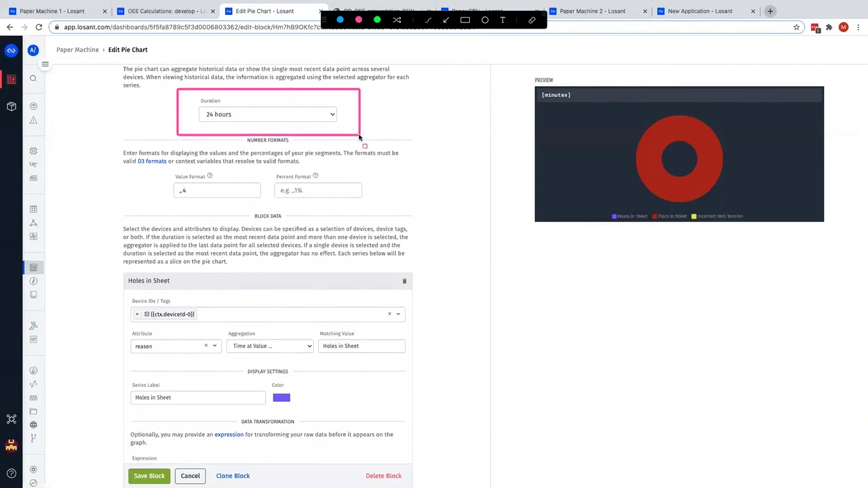
- Review the Holes in Sheet segment's attribute and matching value, plus the Flocs in Sheet and Incorrect Web Tension segments of the pie chart
key("Escape")
scroll(207, 329, "down", 3)
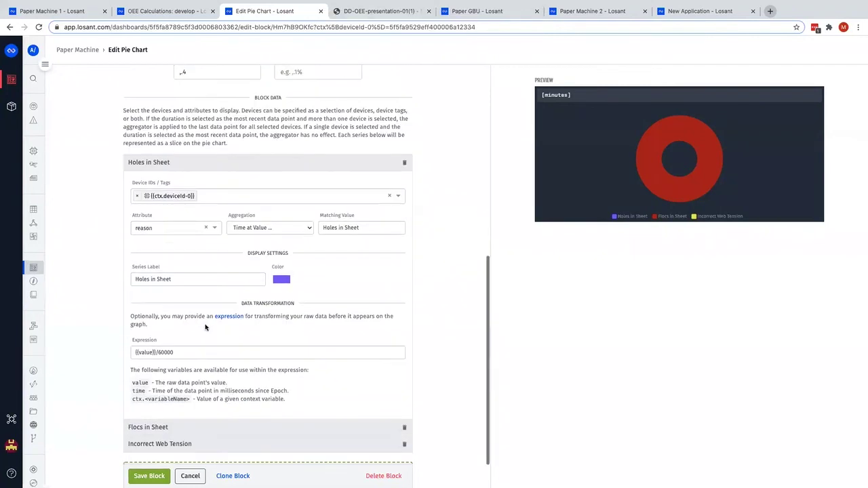
key("super+shift+a")
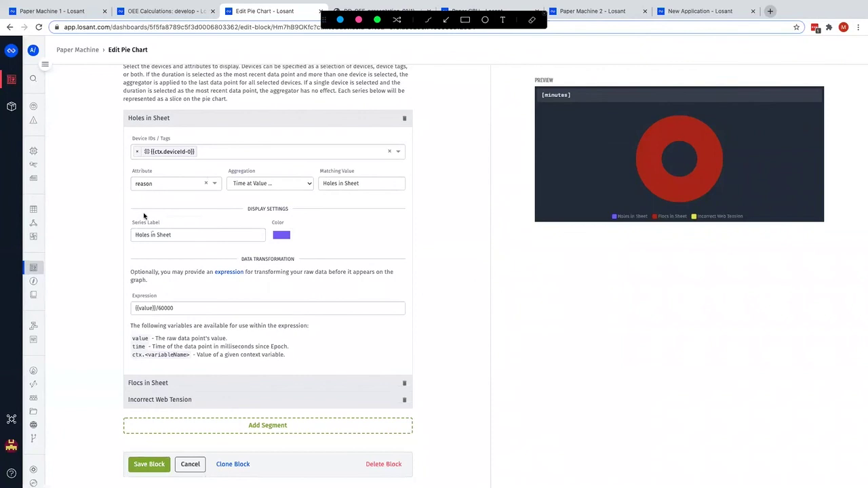
left_click_drag(121, 163, 226, 206)
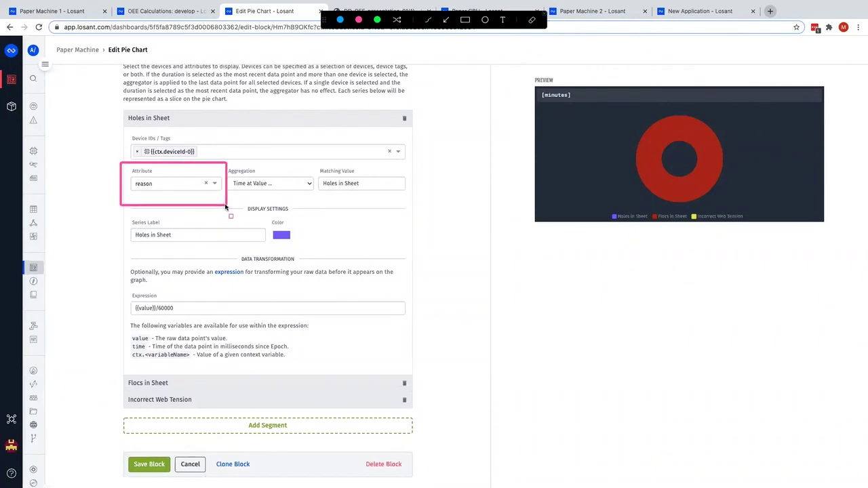
mouse_move(316, 165)
left_mouse_down()
mouse_move(324, 194)
mouse_move(424, 201)
left_mouse_up()
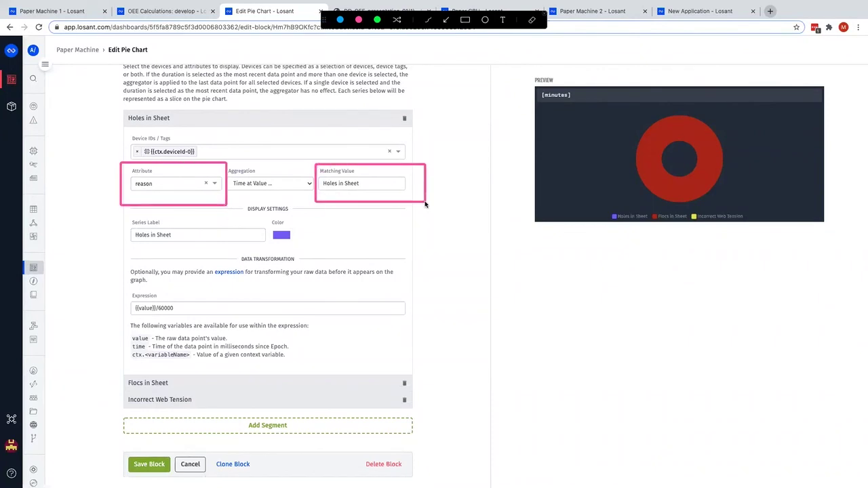
left_click_drag(120, 376, 193, 393)
left_click_drag(121, 394, 212, 411)
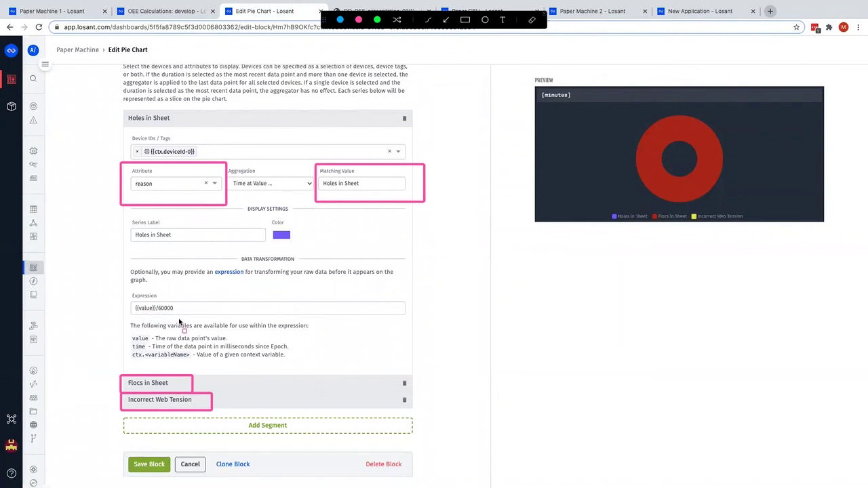
key("Escape")
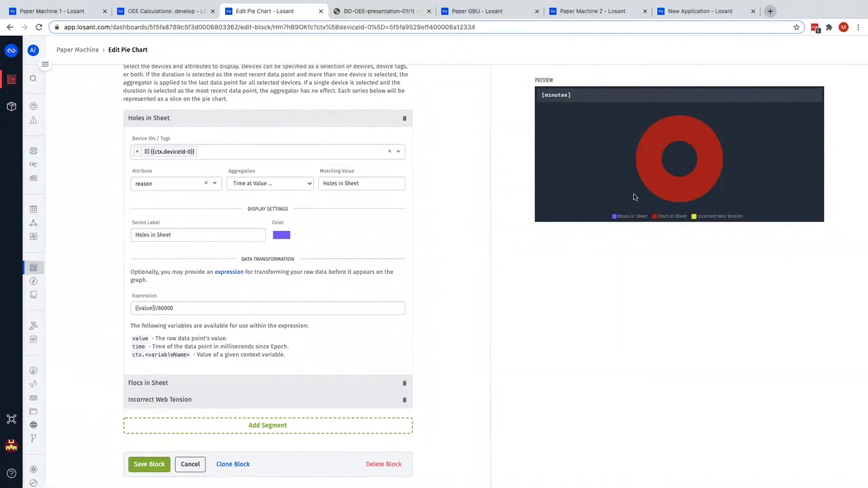
- Leave the pie chart settings without saving and view the dashboard block listing sheetbreak minutes per reason
mouse_move(705, 179)
left_click(190, 465)
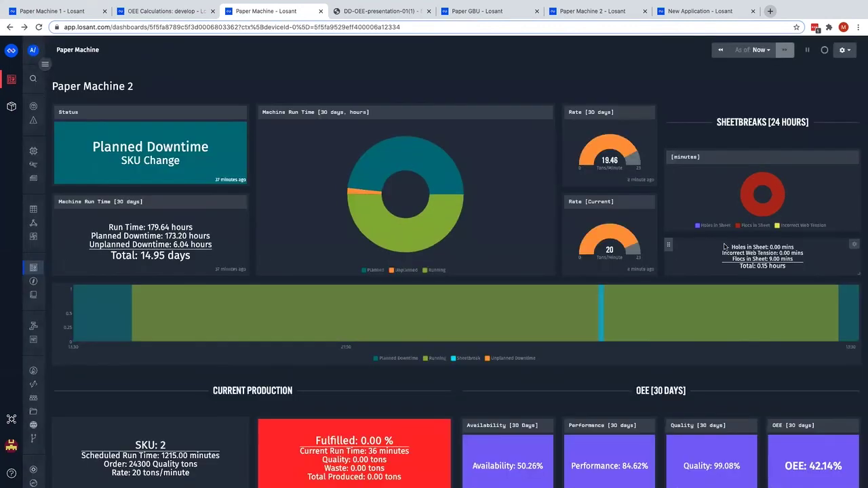
key("ctrl+shift+a")
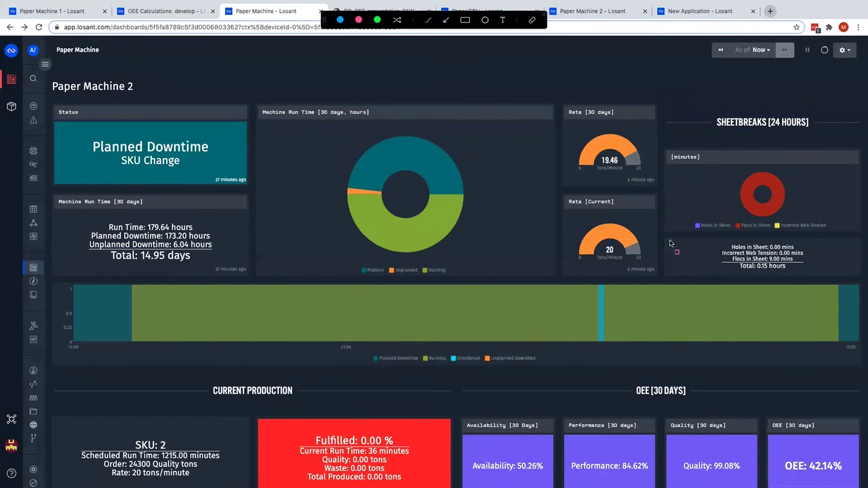
left_click_drag(667, 239, 860, 277)
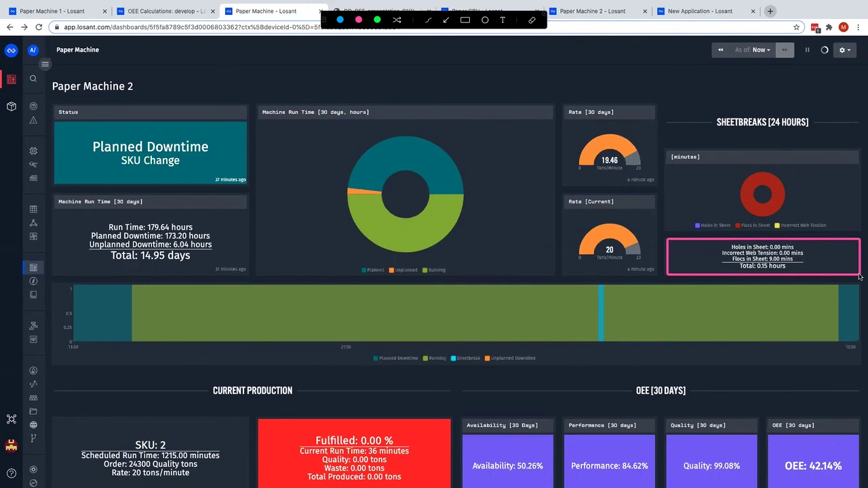
key("Escape")
scroll(630, 293, "down", 2)
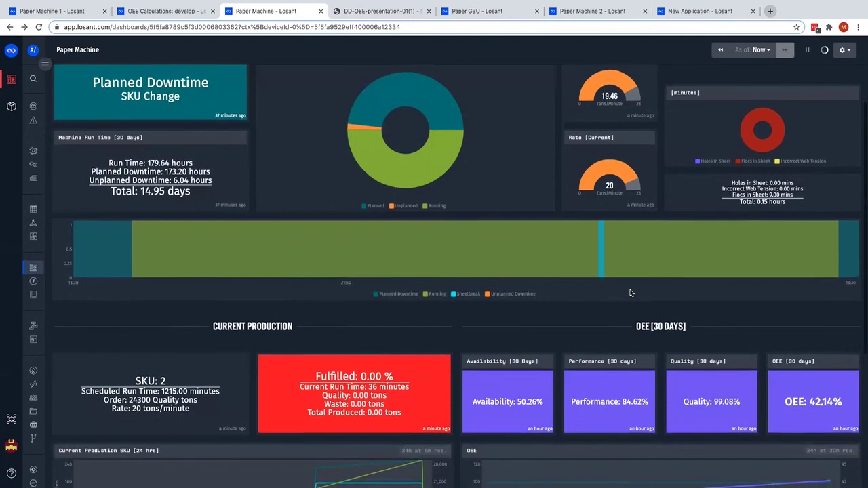
- Compare the presentation's Overall Equipment Effectiveness formula with the expressions and result paths in the OEE math node of the OEE Calculations workflow
left_click(398, 14)
key("Right")
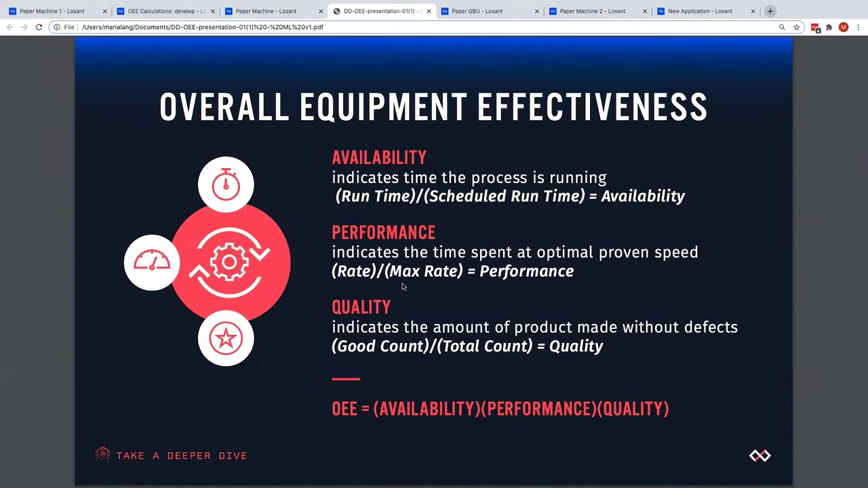
left_click(182, 10)
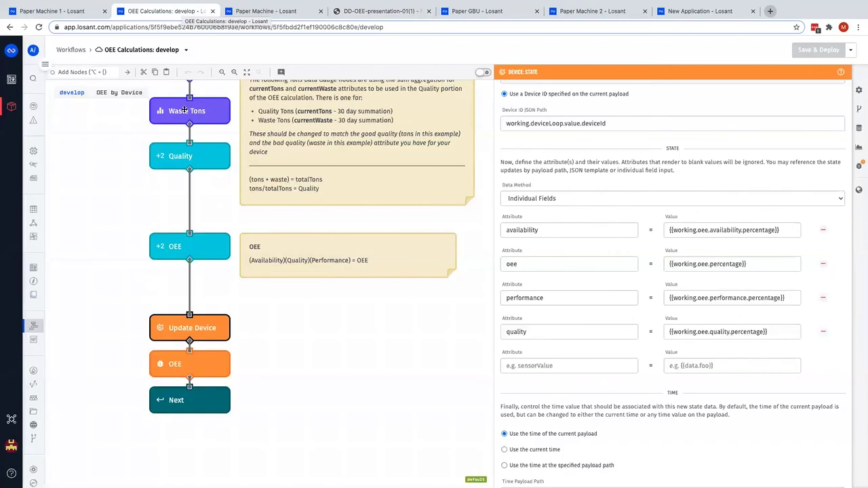
left_click(219, 253)
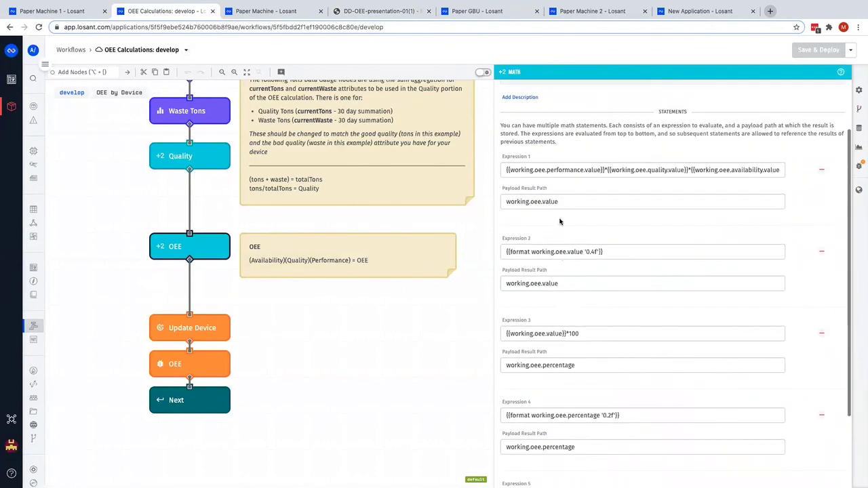
scroll(560, 222, "up", 2)
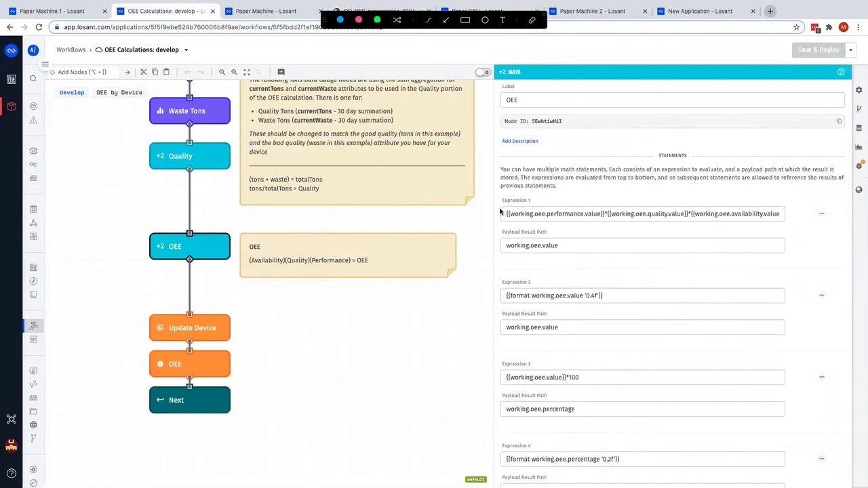
mouse_move(500, 196)
left_mouse_down()
mouse_move(698, 208)
mouse_move(803, 228)
left_mouse_up()
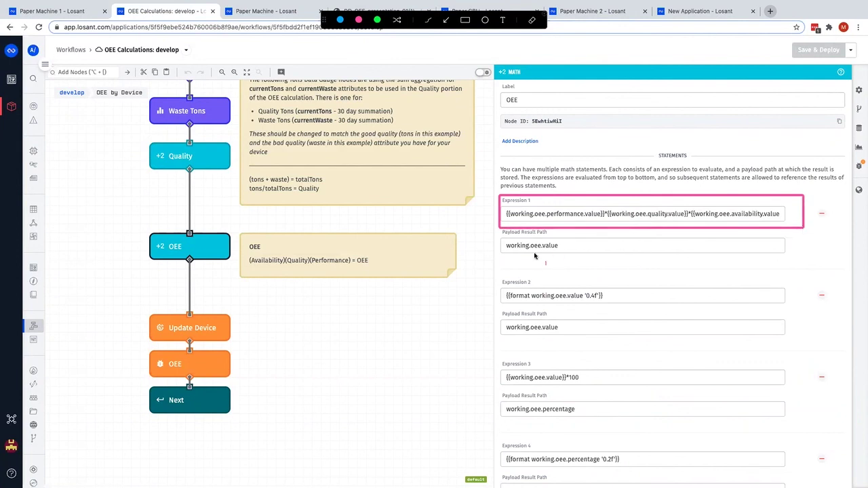
left_click_drag(529, 255, 567, 255)
mouse_move(496, 368)
left_mouse_down()
mouse_move(532, 411)
mouse_move(619, 426)
left_mouse_up()
key("Escape")
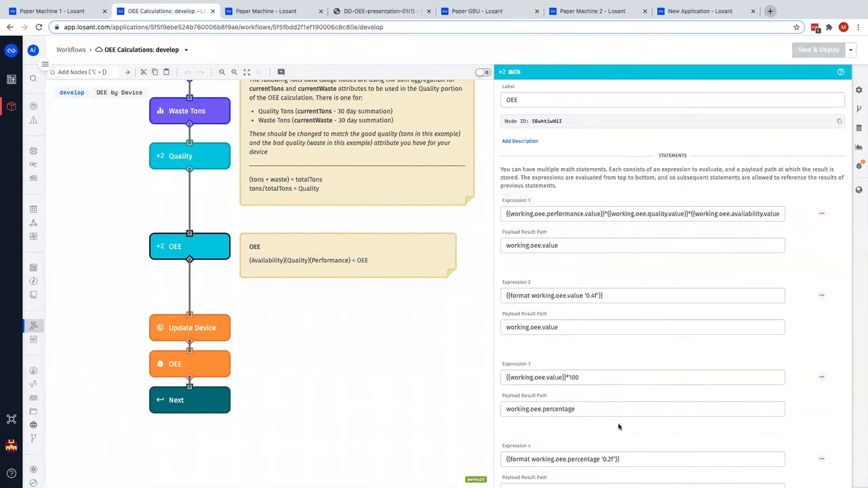
- Open the Update Device node and check the value assigned to the oee attribute
left_click(197, 324)
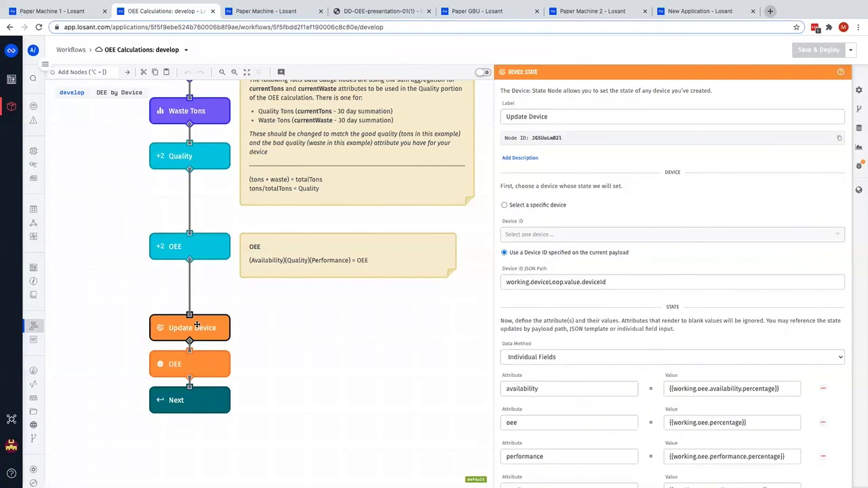
scroll(580, 401, "down", 2)
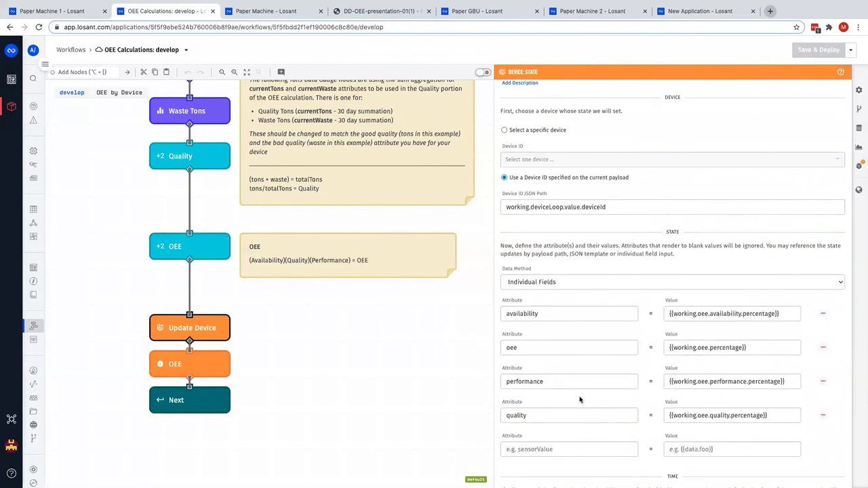
key("ctrl+a")
mouse_move(497, 332)
left_mouse_down()
mouse_move(523, 352)
mouse_move(816, 366)
left_mouse_up()
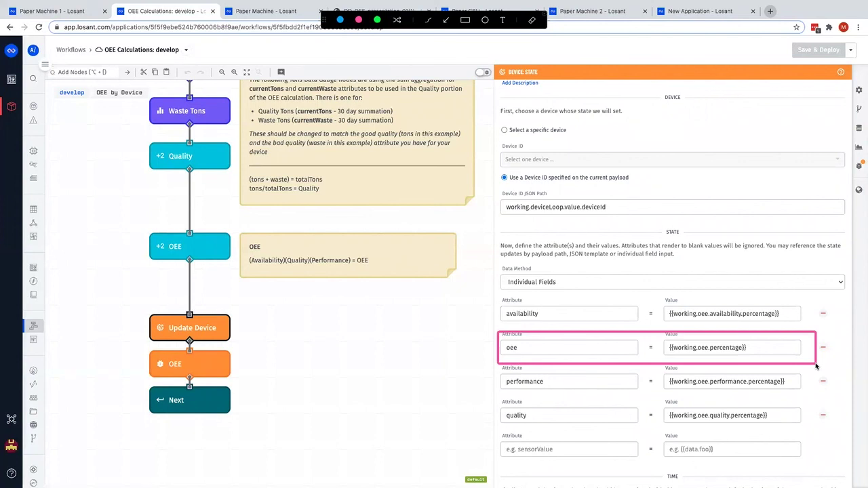
key("Escape")
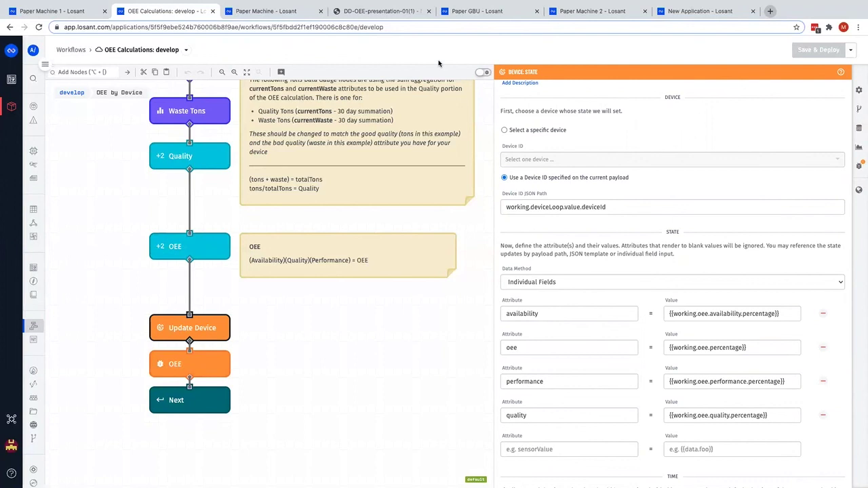
- Return to the Paper Machine dashboard and examine the OEE [30 days] block and the OEE time series graph
left_click(293, 14)
scroll(651, 237, "down", 3)
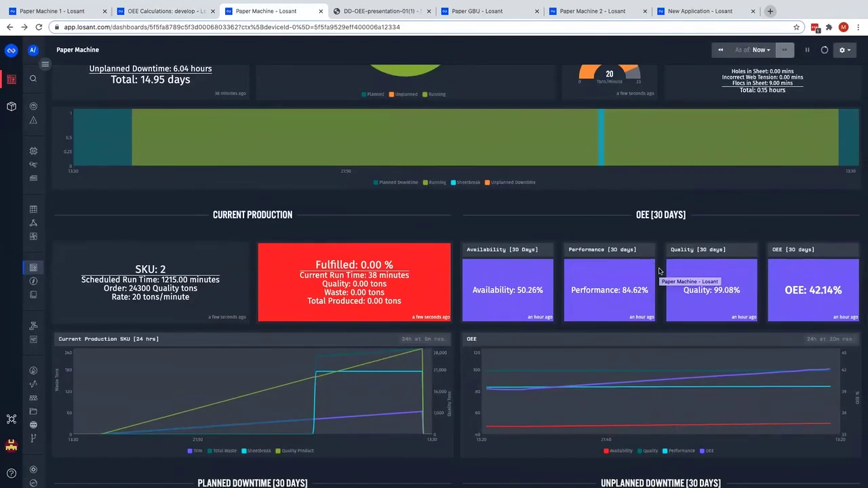
key("ctrl+a")
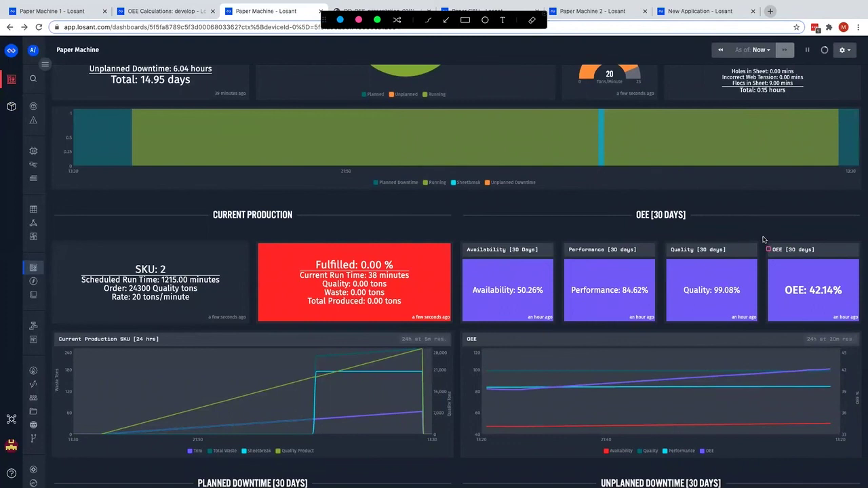
mouse_move(763, 239)
left_mouse_down()
mouse_move(836, 323)
mouse_move(863, 329)
left_mouse_up()
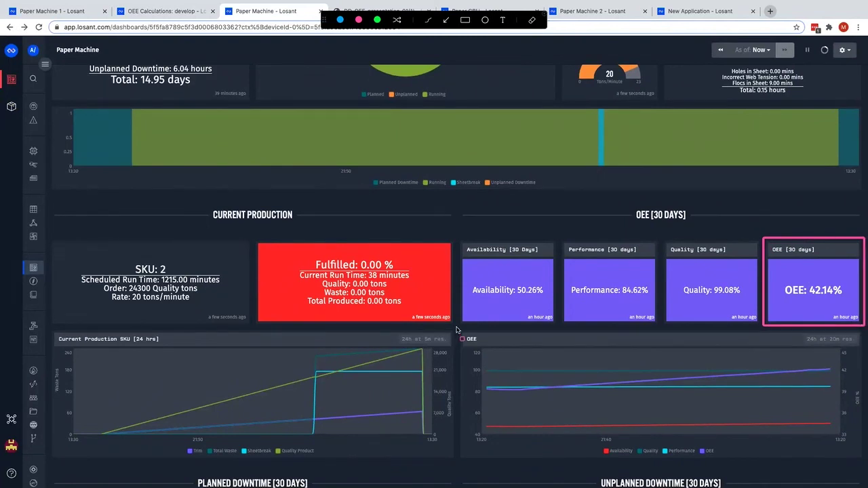
mouse_move(457, 328)
left_mouse_down()
mouse_move(710, 423)
mouse_move(863, 460)
left_mouse_up()
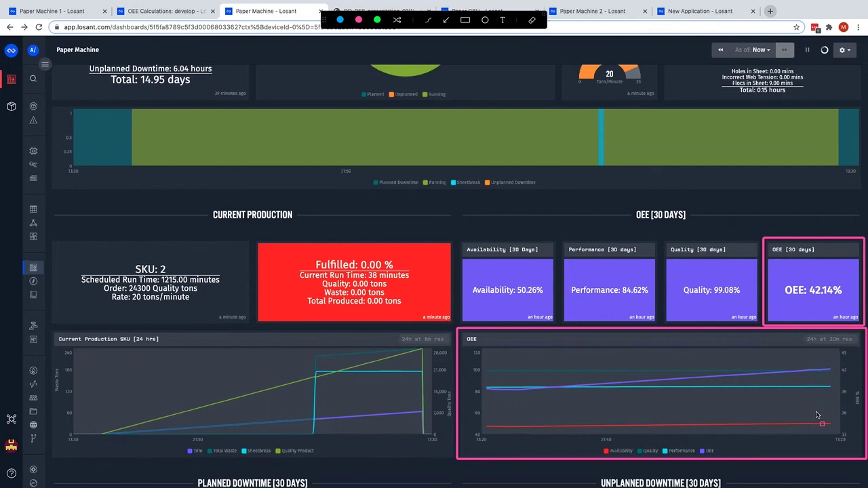
key("Escape")
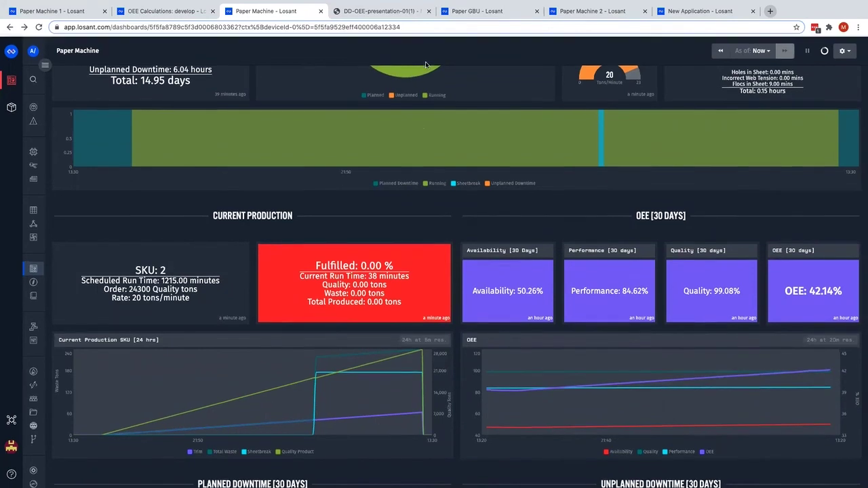
scroll(424, 102, "up", 3)
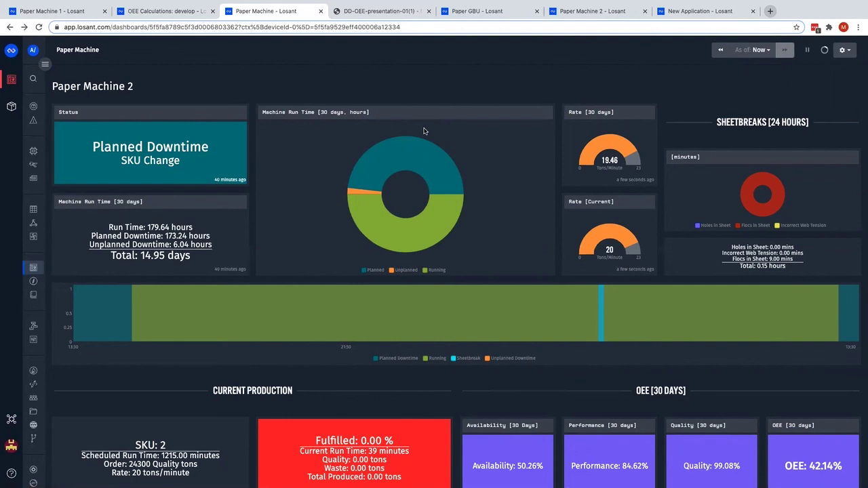
- Switch to the Paper GBU dashboard and view Paper Machine 1's status block and its matching marker on the map
left_click(490, 12)
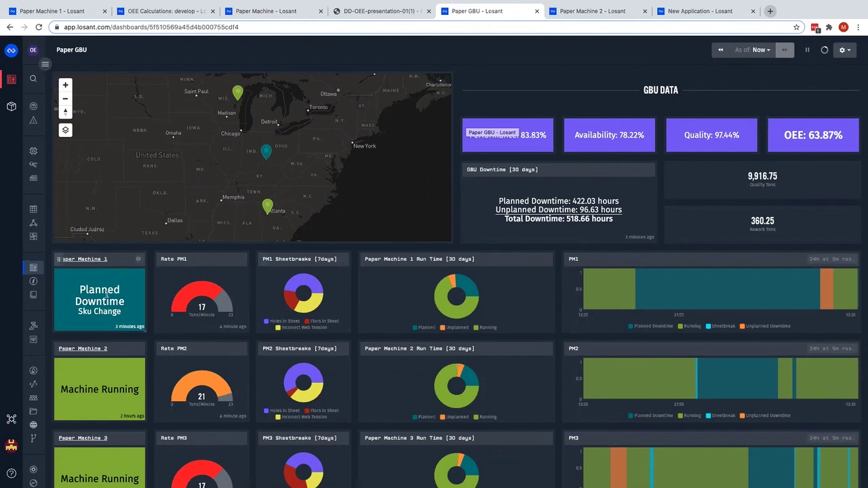
key("ctrl+a")
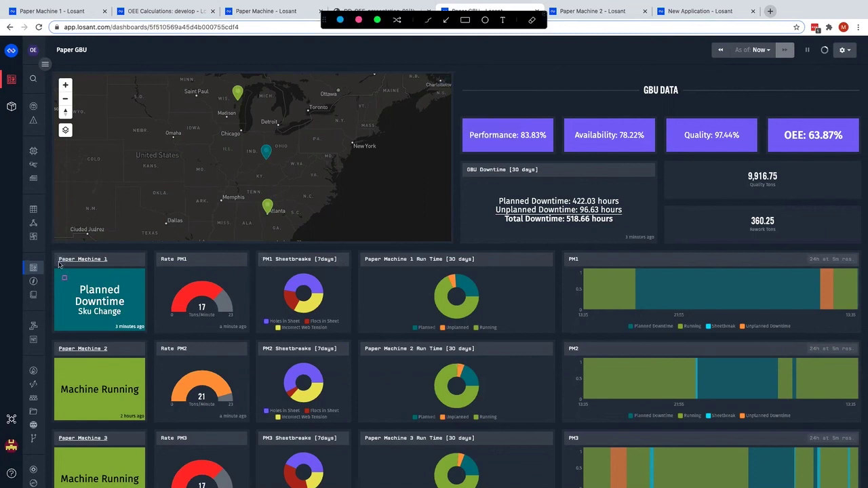
mouse_move(53, 251)
left_mouse_down()
mouse_move(137, 314)
mouse_move(150, 336)
left_mouse_up()
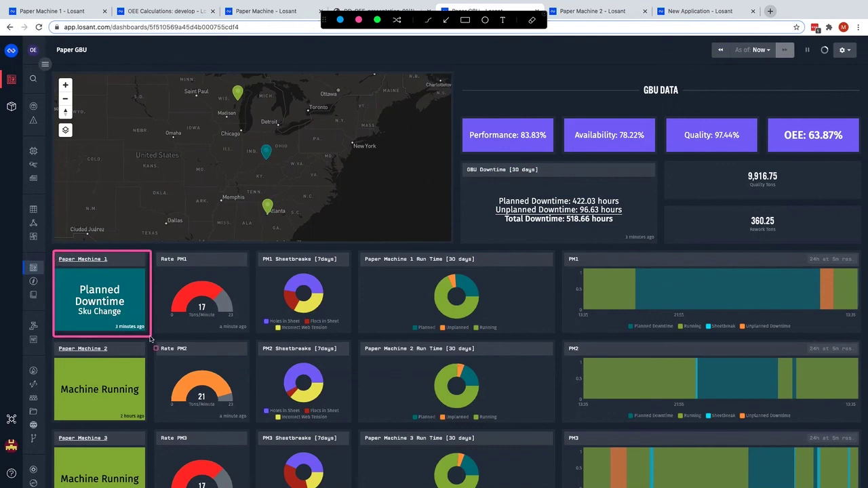
left_click_drag(245, 138, 295, 173)
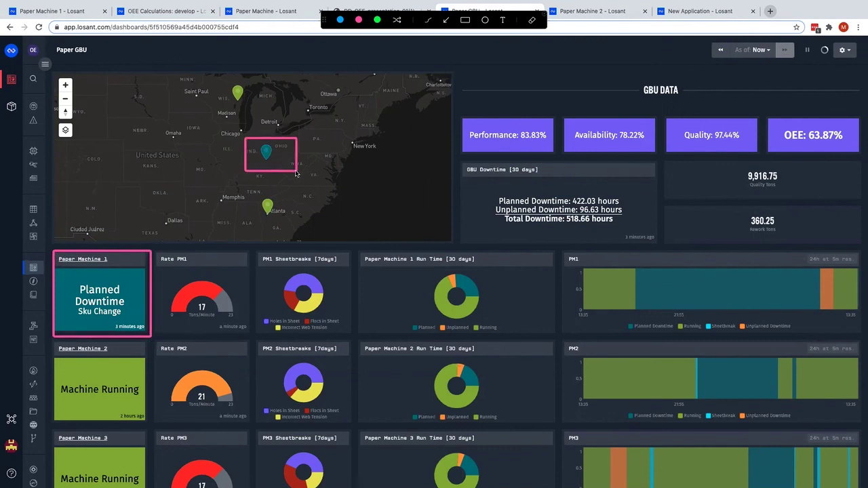
key("ctrl+a")
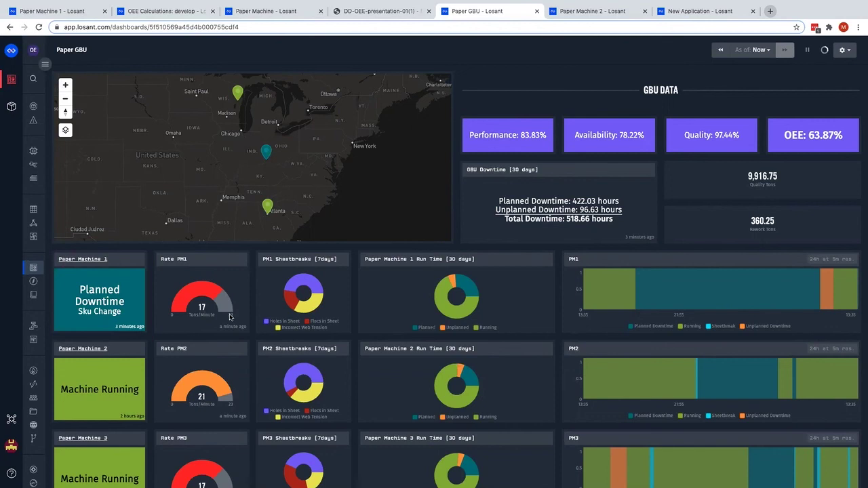
- Compare the Rate PM2 and Rate PM3 gauges on the Paper GBU dashboard
scroll(230, 317, "down", 1)
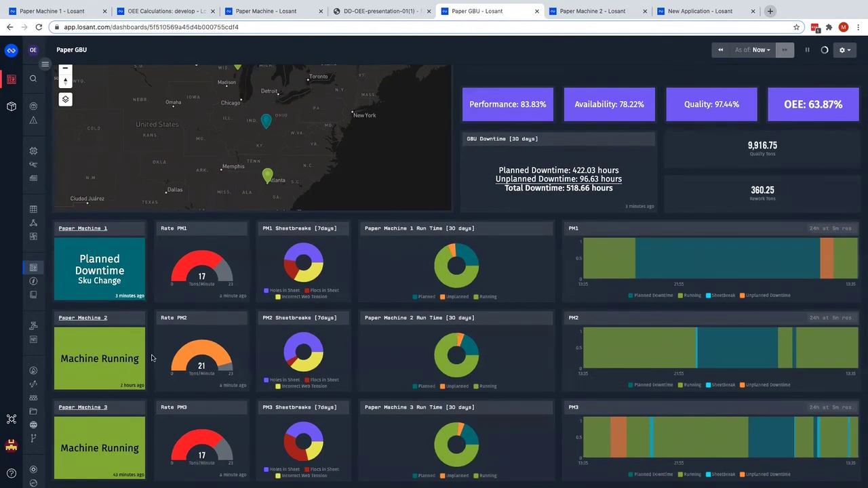
key("ctrl+a")
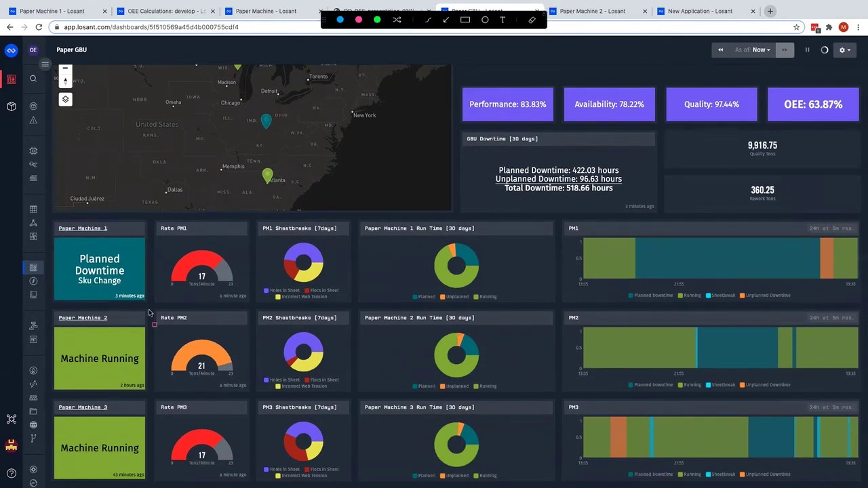
left_click_drag(150, 311, 251, 400)
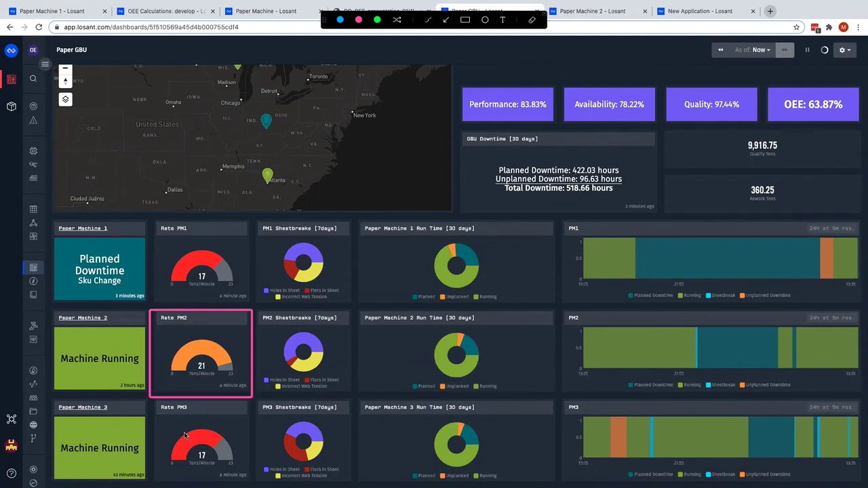
left_click_drag(152, 401, 253, 484)
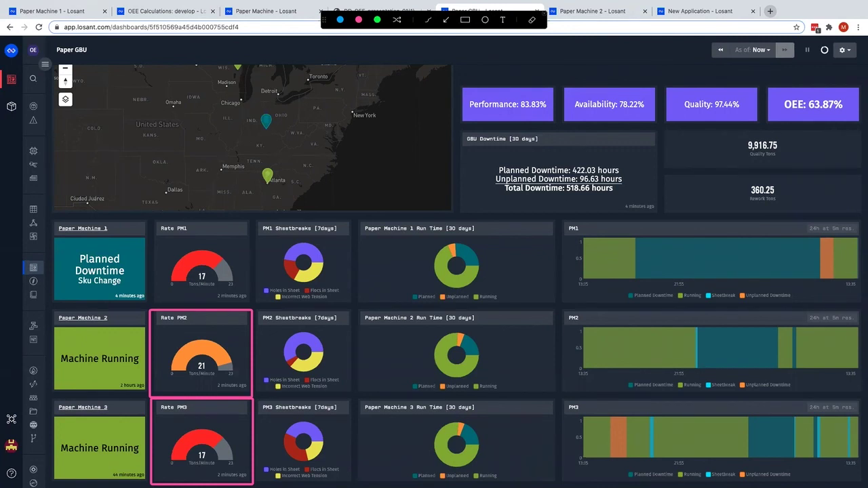
- Open Paper Machine 2's dashboard from the Paper GBU dashboard and examine its OEE section
key("Escape")
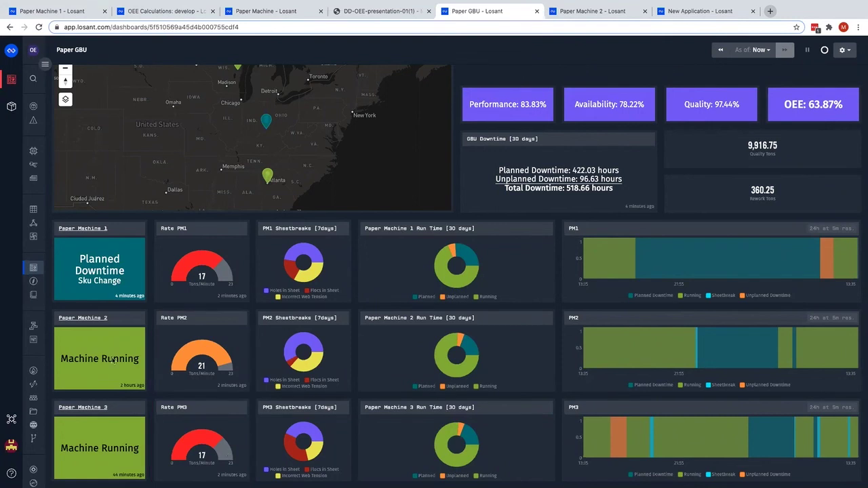
left_click(102, 319)
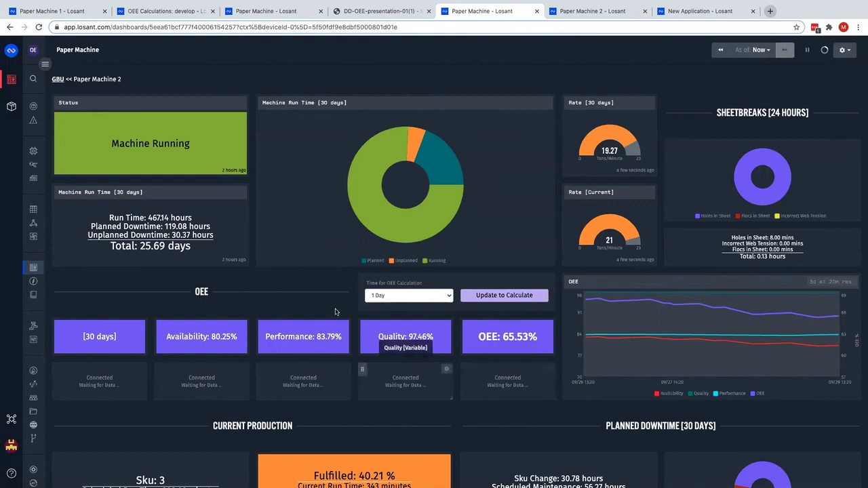
key("ctrl+a")
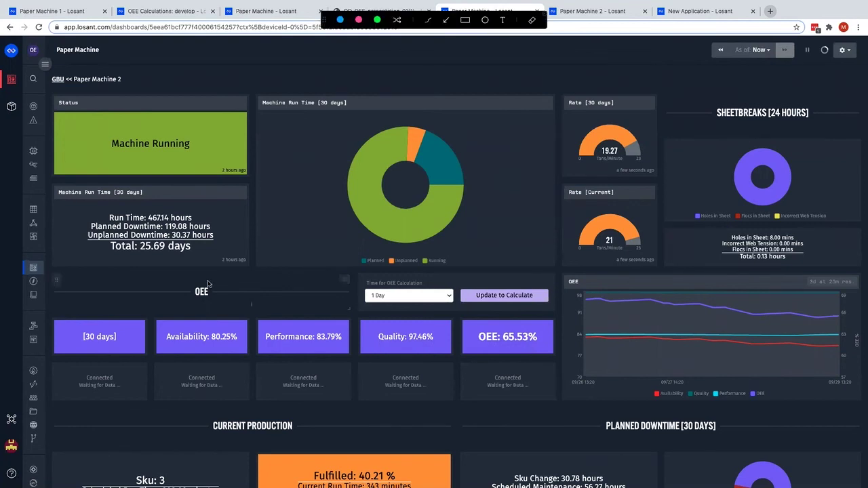
mouse_move(49, 275)
left_mouse_down()
mouse_move(515, 343)
mouse_move(560, 408)
left_mouse_up()
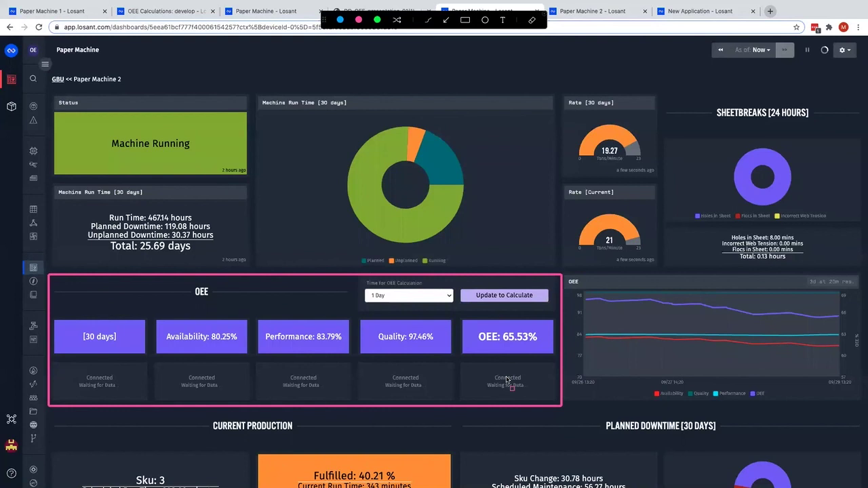
key("Escape")
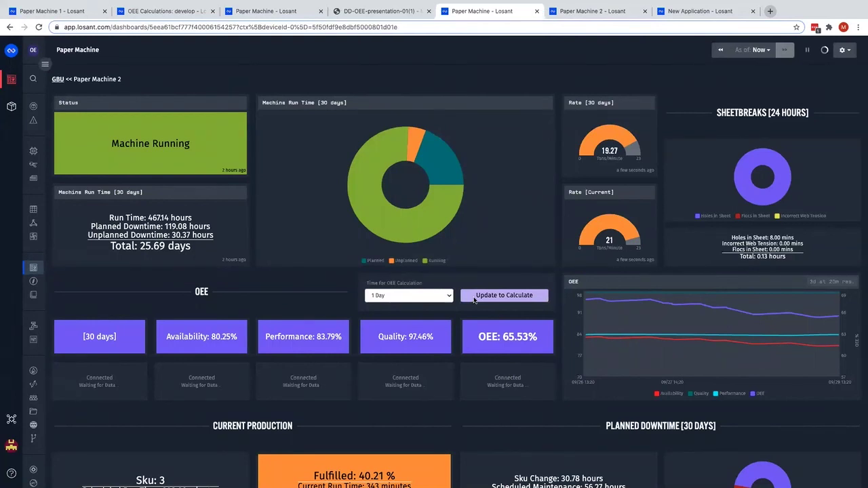
- Calculate Paper Machine 2's OEE for the 1 Day time frame and compare its availability and OEE with the 30-day figures
left_click(476, 299)
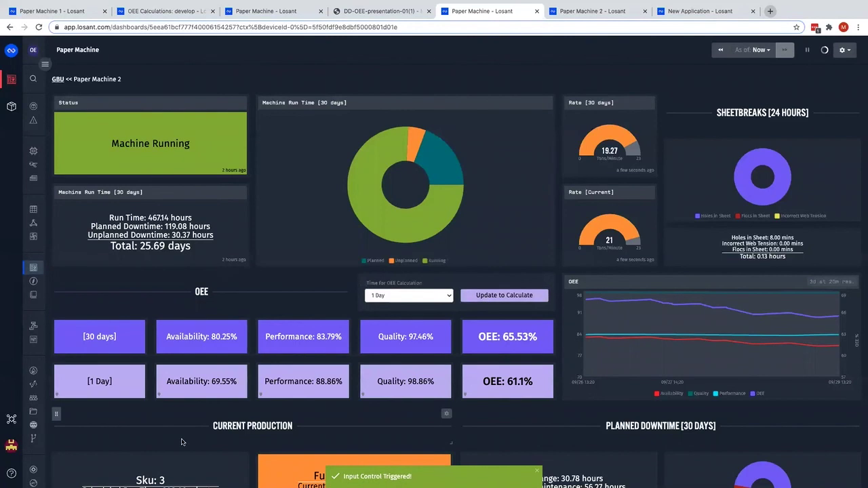
key("ctrl+alt+a")
mouse_move(152, 312)
left_mouse_down()
mouse_move(279, 402)
mouse_move(500, 422)
mouse_move(561, 409)
left_mouse_up()
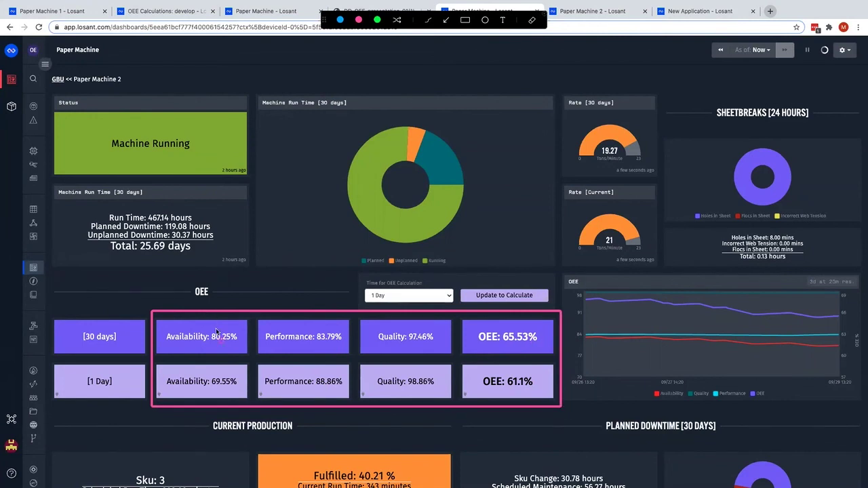
mouse_move(254, 313)
left_mouse_down()
mouse_move(314, 391)
mouse_move(360, 411)
mouse_move(234, 397)
mouse_move(152, 409)
left_mouse_up()
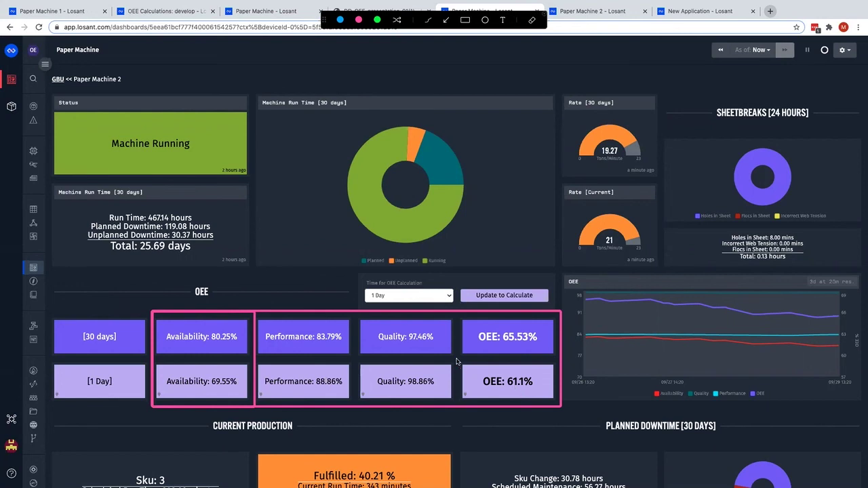
left_click_drag(457, 359, 559, 407)
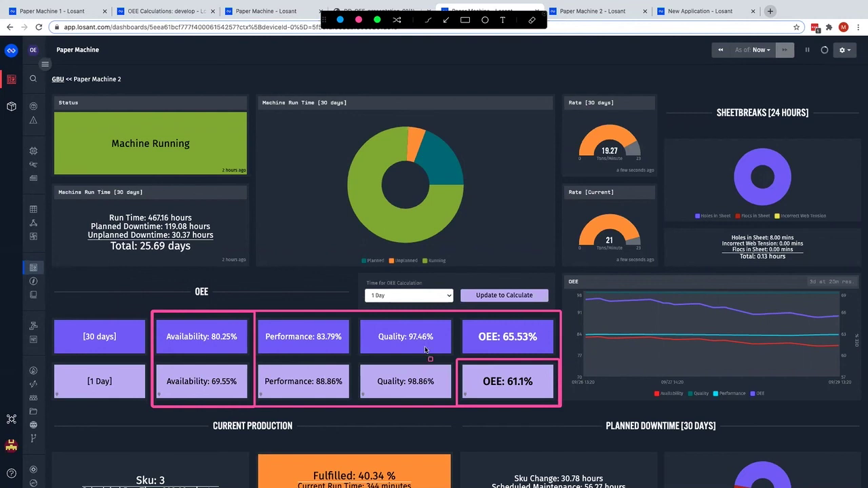
key("Escape")
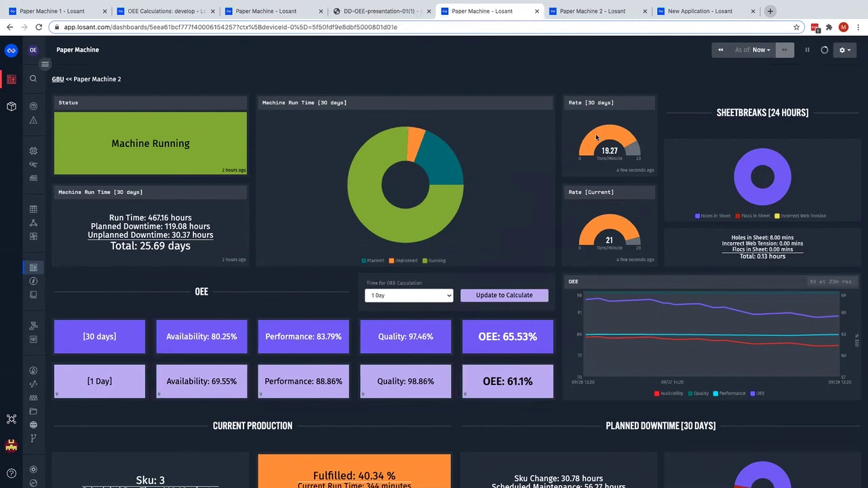
- View Paper Machine 2's device attributes and compare the 30-day OEE attributes with vAvailability, vPerformance, vQuality and vOEE
left_click(581, 13)
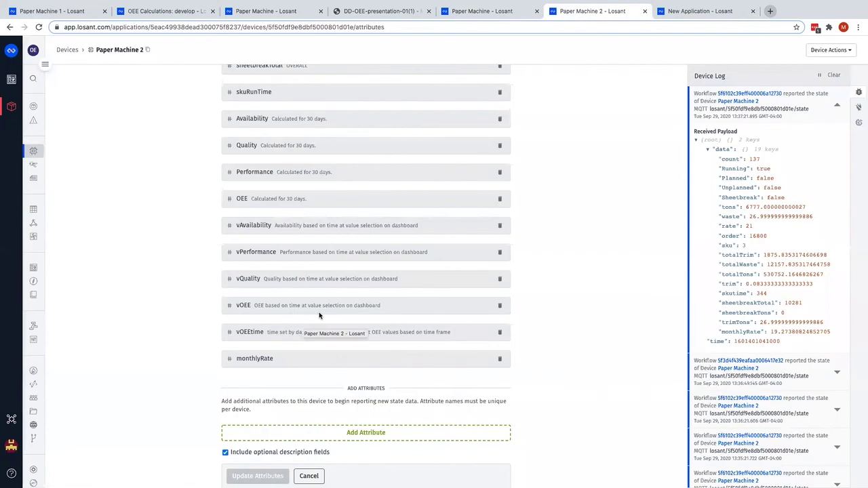
key("ctrl+alt+a")
mouse_move(213, 214)
left_mouse_down()
mouse_move(298, 287)
mouse_move(495, 337)
mouse_move(538, 326)
mouse_move(533, 320)
left_mouse_up()
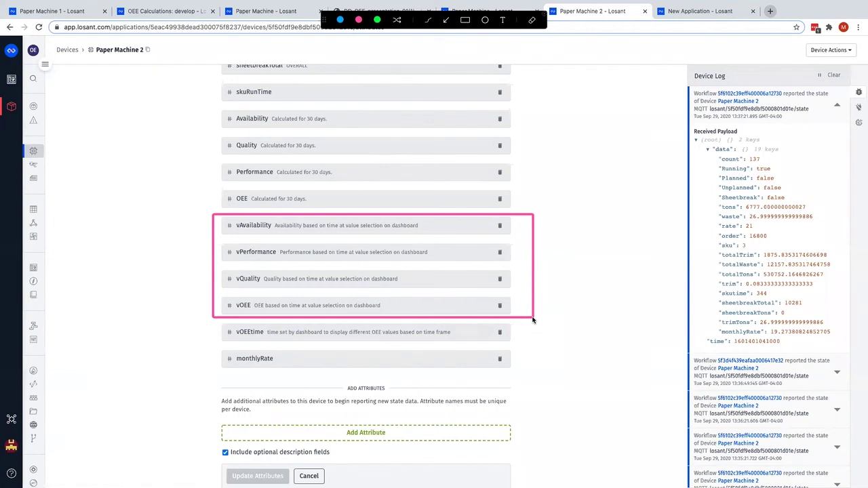
mouse_move(207, 105)
left_mouse_down()
mouse_move(543, 219)
mouse_move(536, 216)
left_mouse_up()
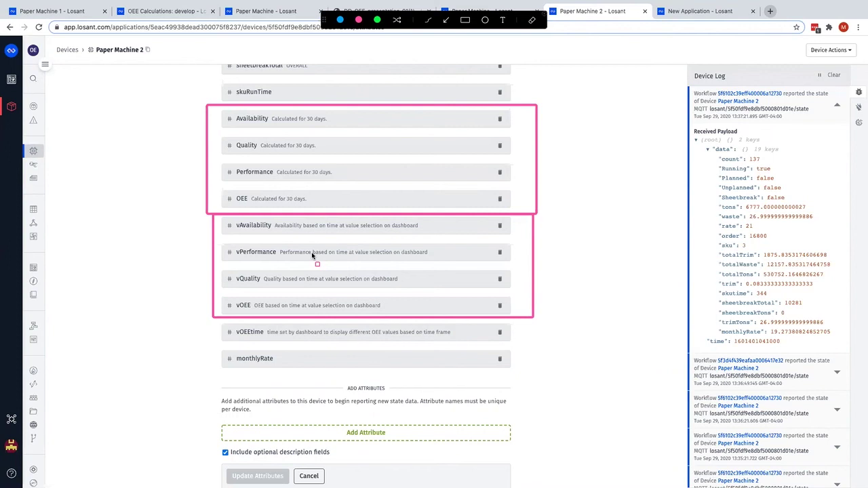
key("Escape")
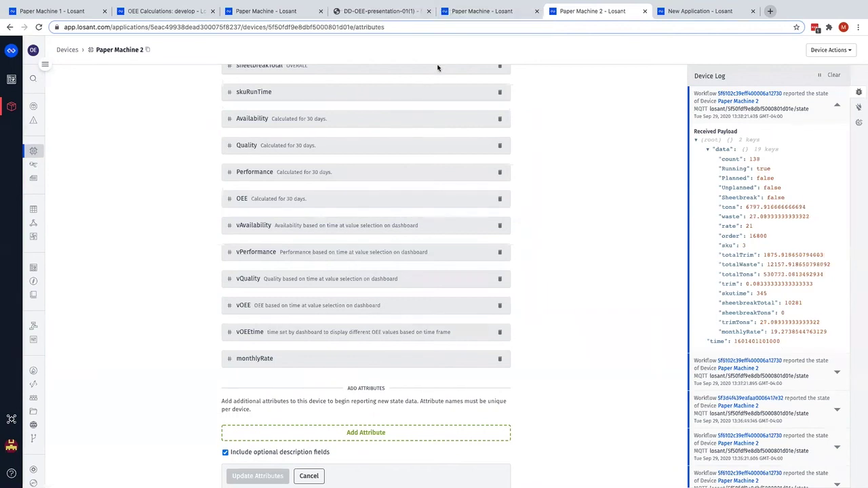
- Open the Overall Equipment Effectiveness template from the new application page and view its description and required resources
left_click(486, 14)
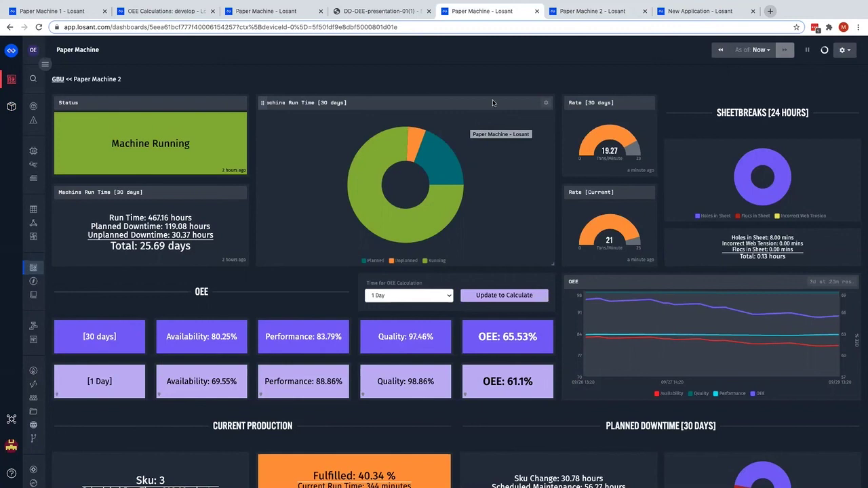
left_click(687, 12)
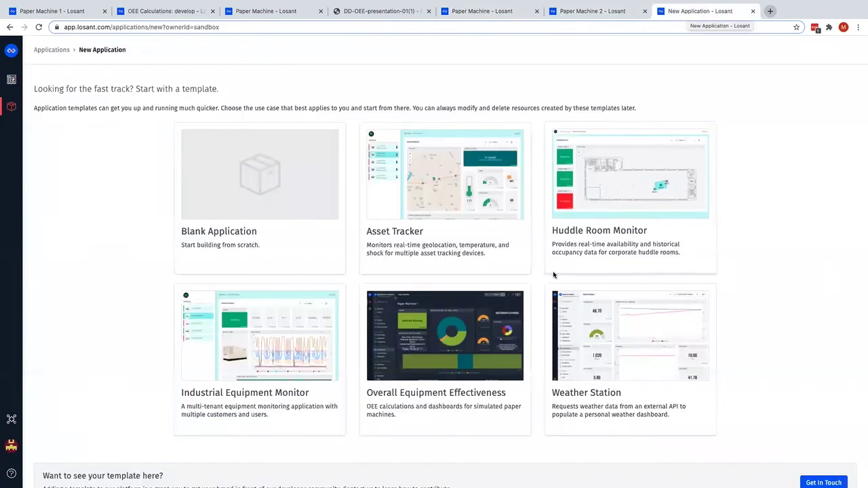
left_click(453, 408)
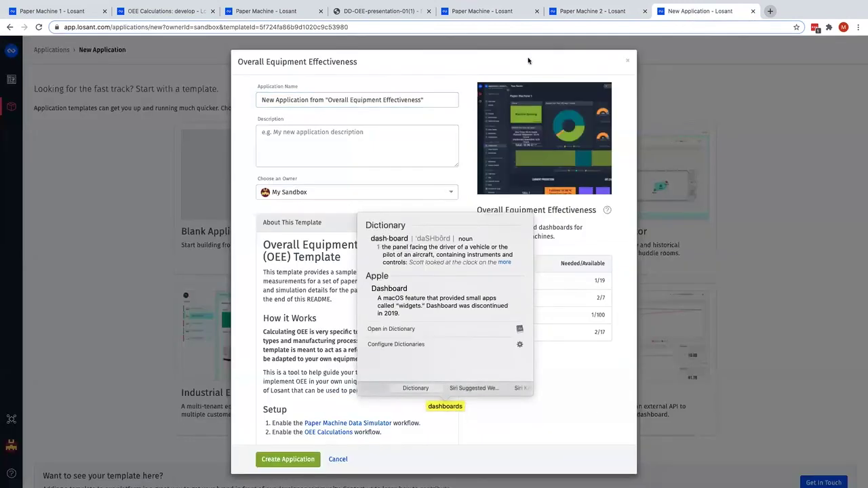
left_click(524, 73)
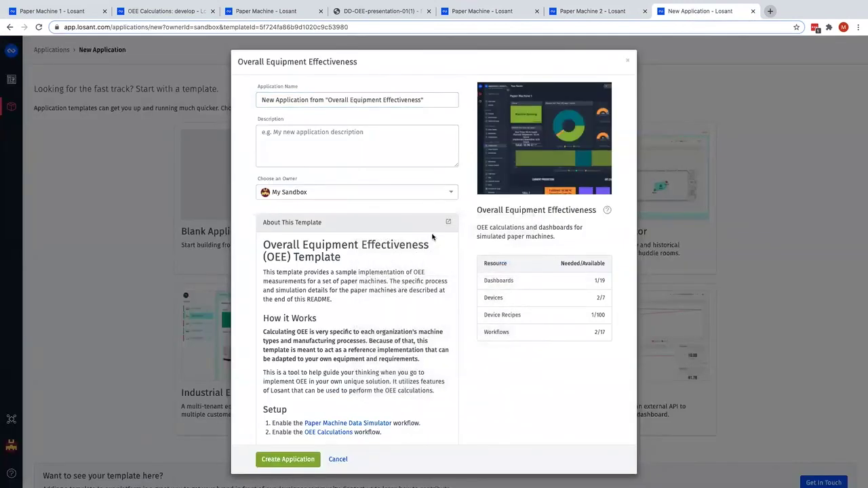
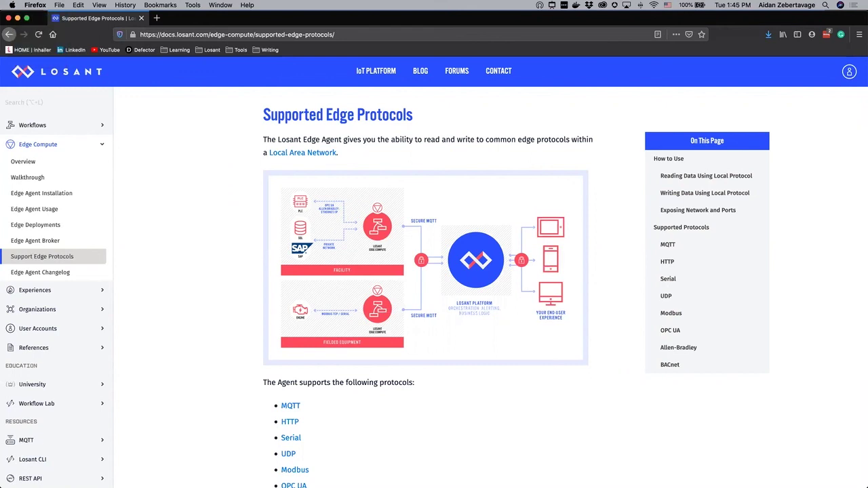
- Read the list of protocols the Edge Agent supports on the Supported Edge Protocols documentation page in Firefox
scroll(245, 197, "down", 3)
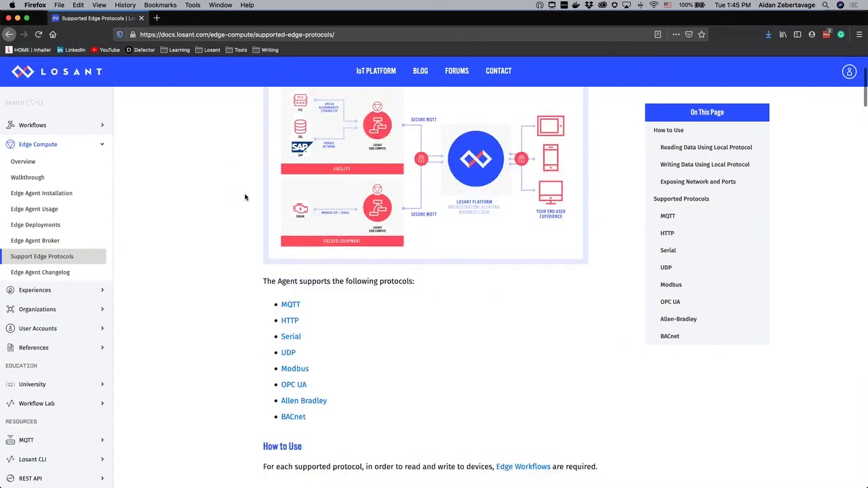
scroll(245, 197, "down", 3)
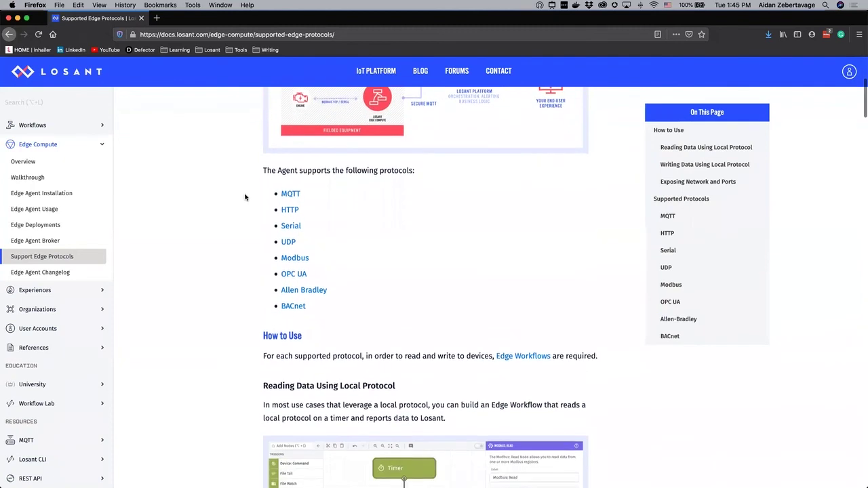
scroll(241, 198, "down", 2)
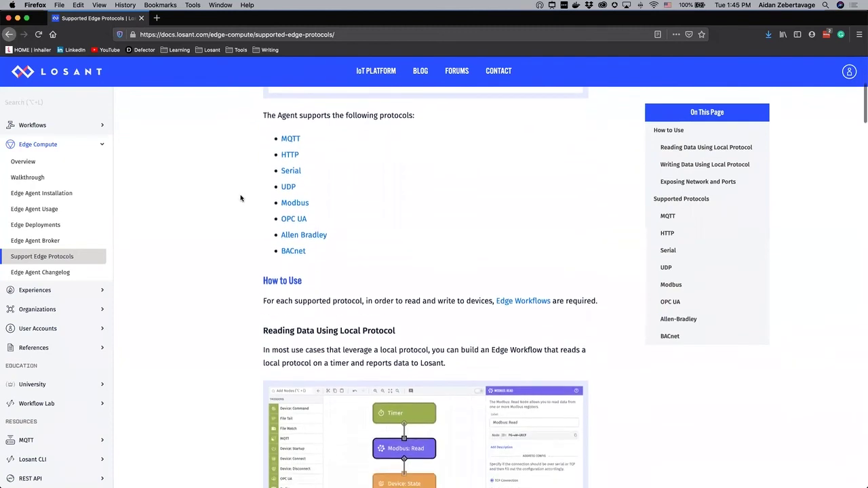
scroll(240, 198, "down", 1)
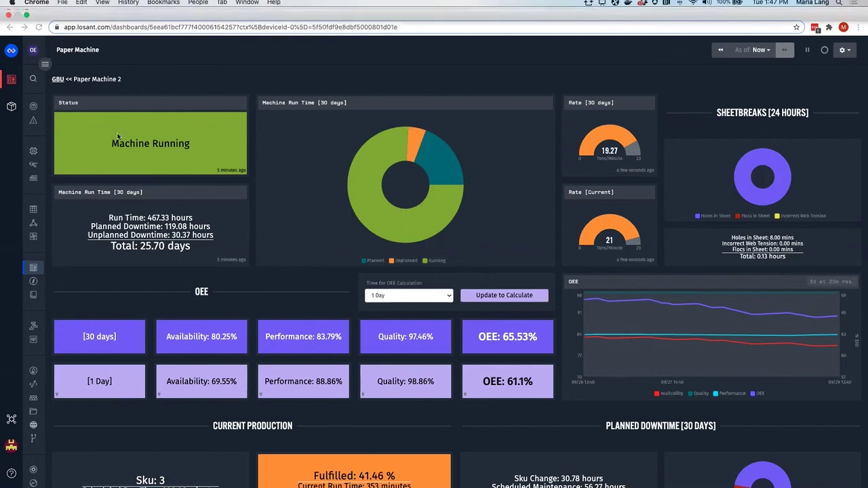
- Open the Paper Machine dashboard from the application's dashboard list and view the devices selectable for its dashboard context
left_click(31, 267)
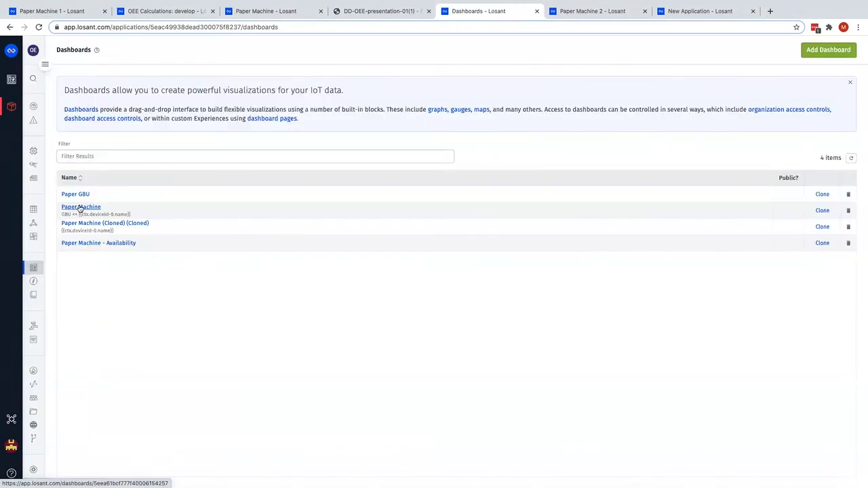
left_click(80, 207)
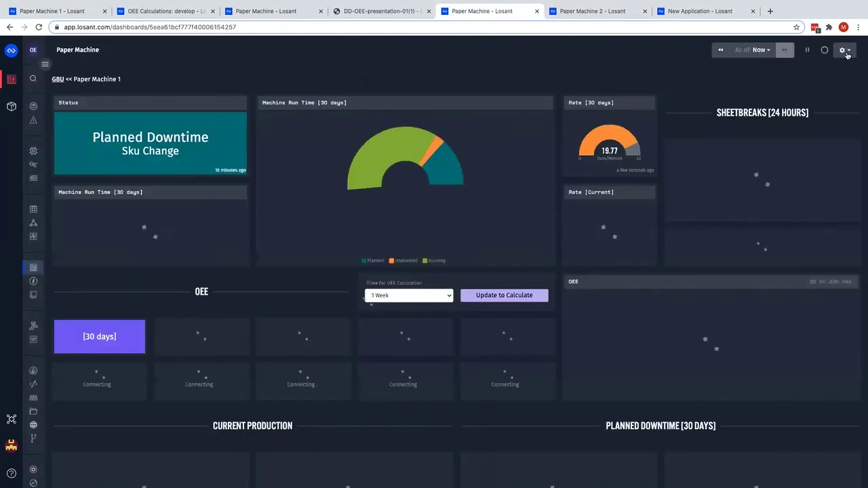
left_click(845, 52)
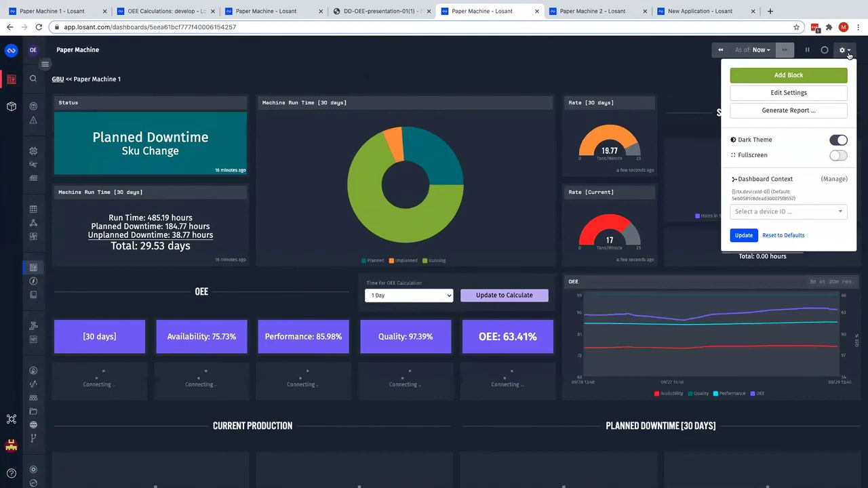
left_click(820, 212)
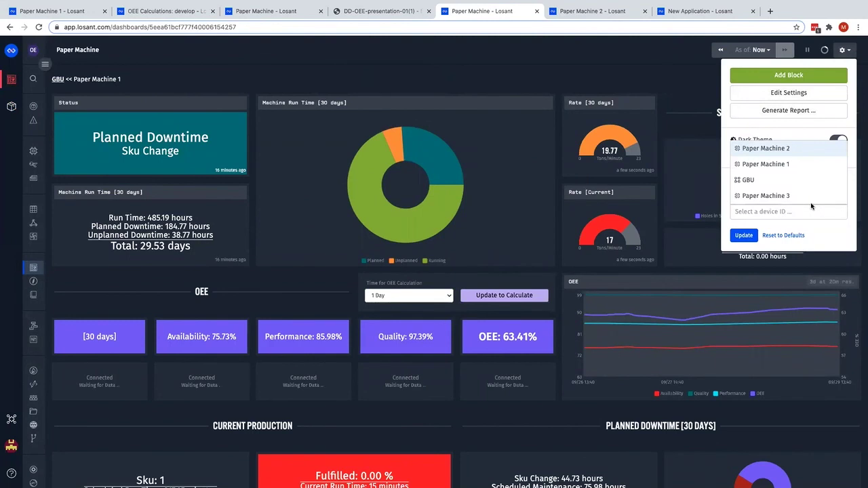
- Examine the deviceId-0 context variable in the Paper Machine dashboard's settings, then cancel without saving
left_click(795, 92)
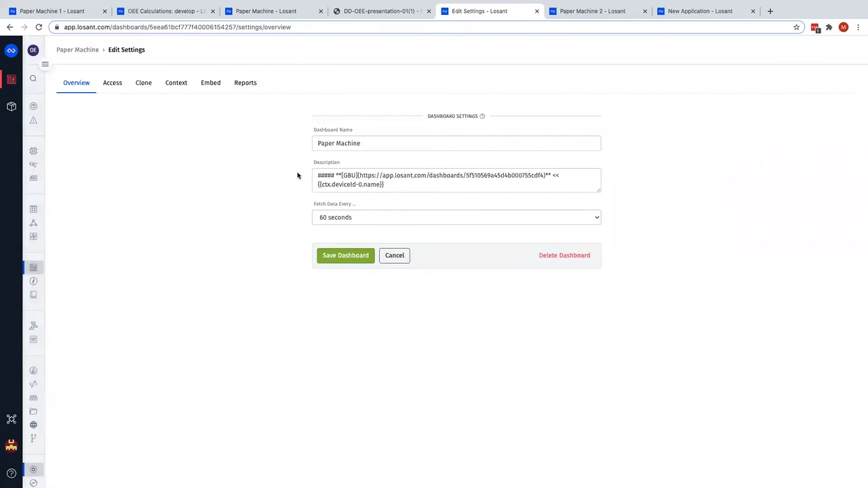
left_click(170, 86)
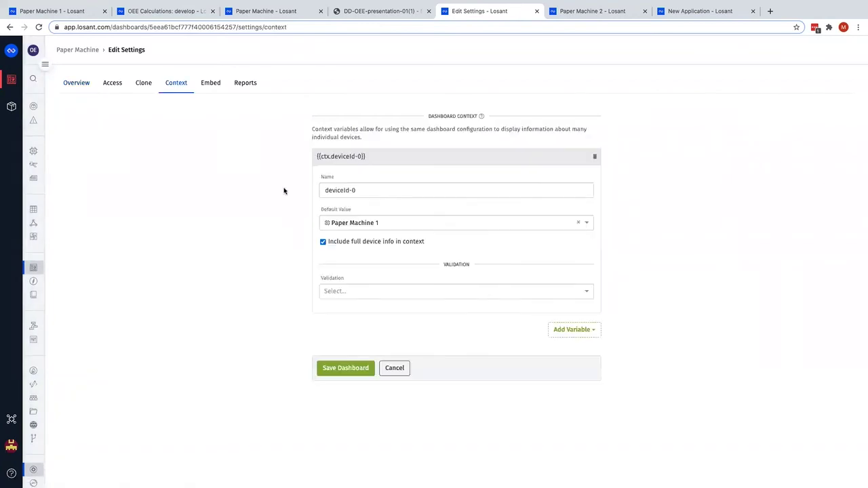
key("alt+Tab")
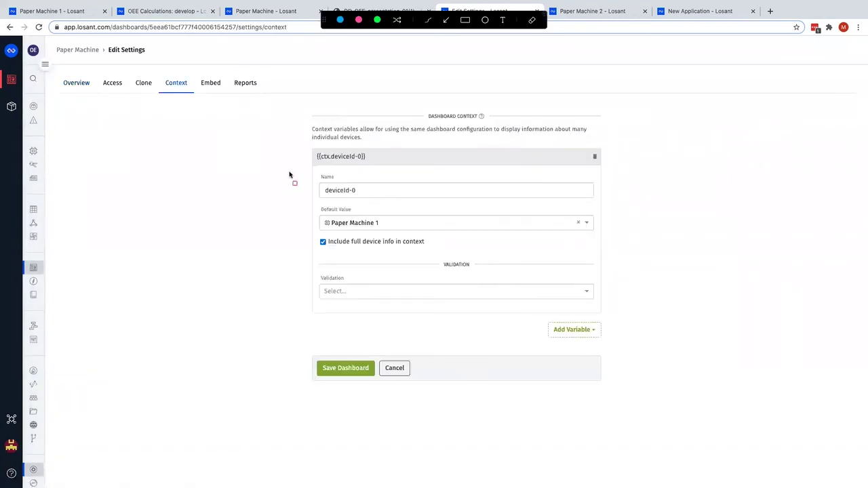
left_click_drag(304, 173, 618, 206)
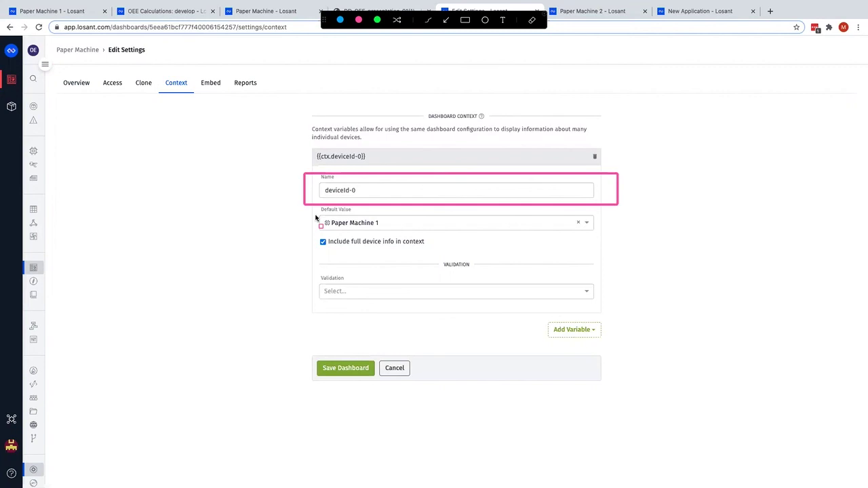
key("Escape")
left_click(392, 369)
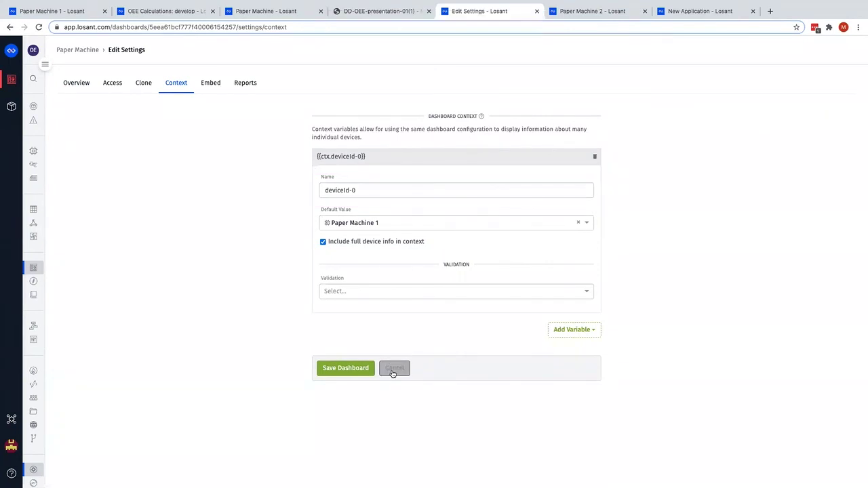
left_click(392, 369)
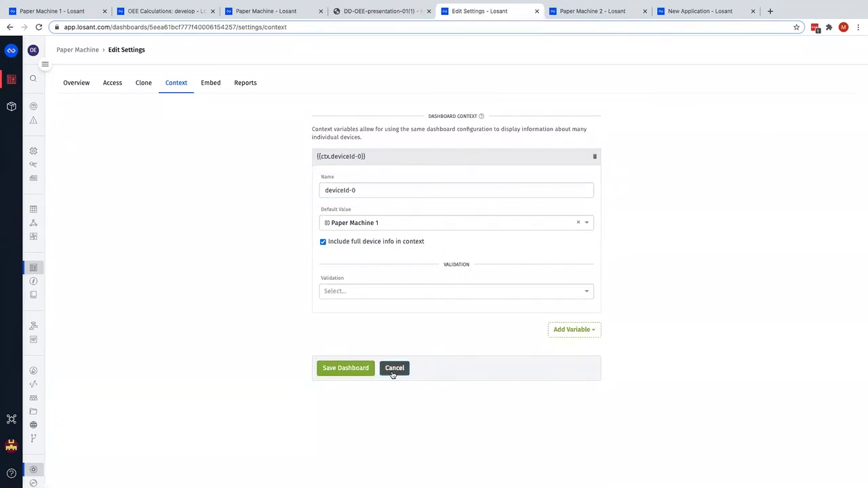
- Return to the Paper Machine dashboard and open the Machine Run Time [30 days] pie chart's settings to view its Planned series data
left_click(83, 50)
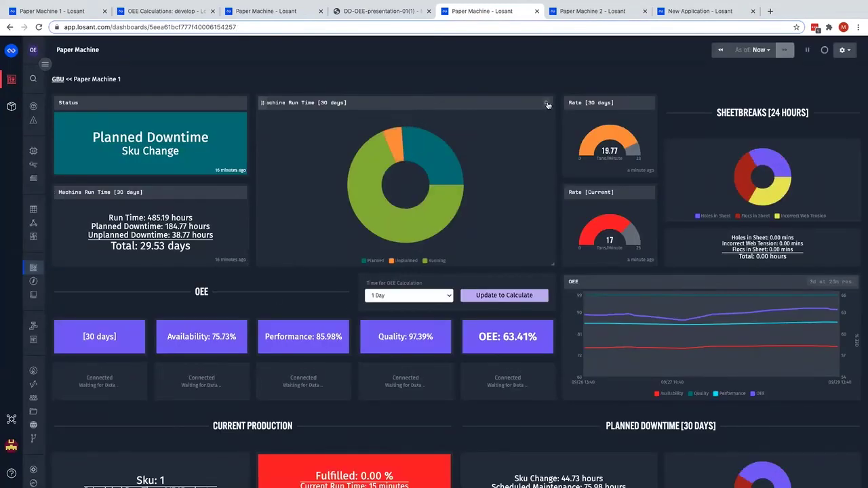
left_click(547, 104)
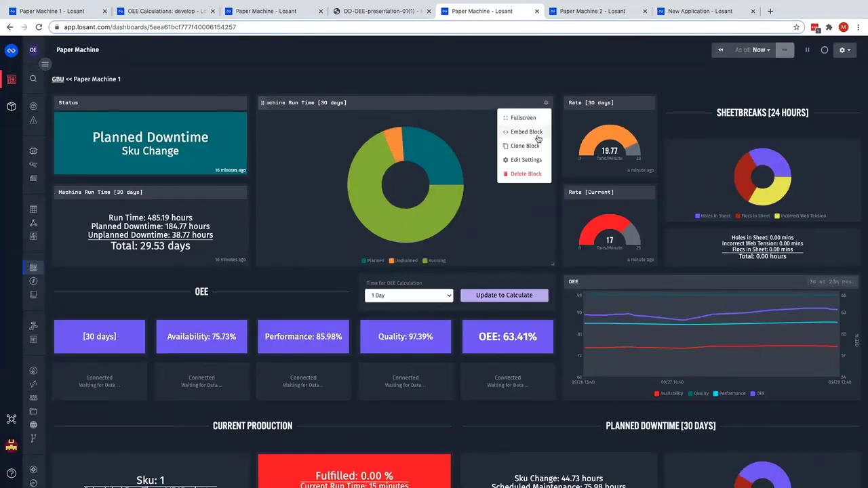
left_click(535, 159)
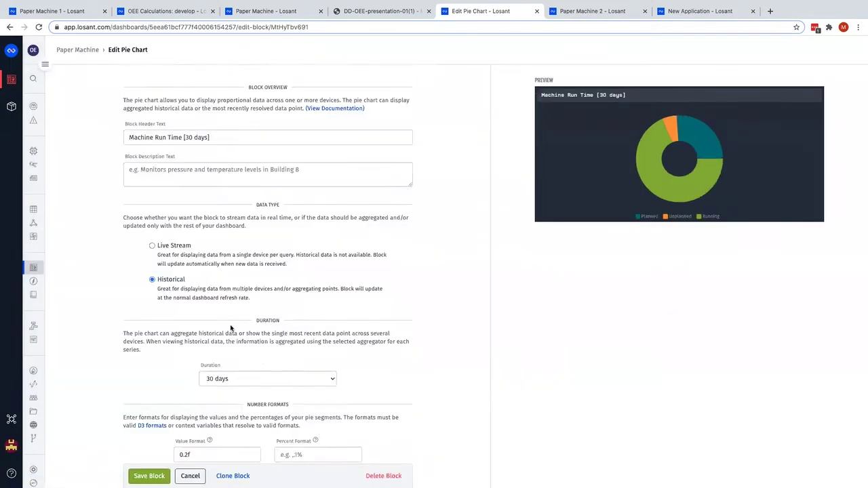
scroll(231, 329, "down", 2)
scroll(231, 329, "down", 3)
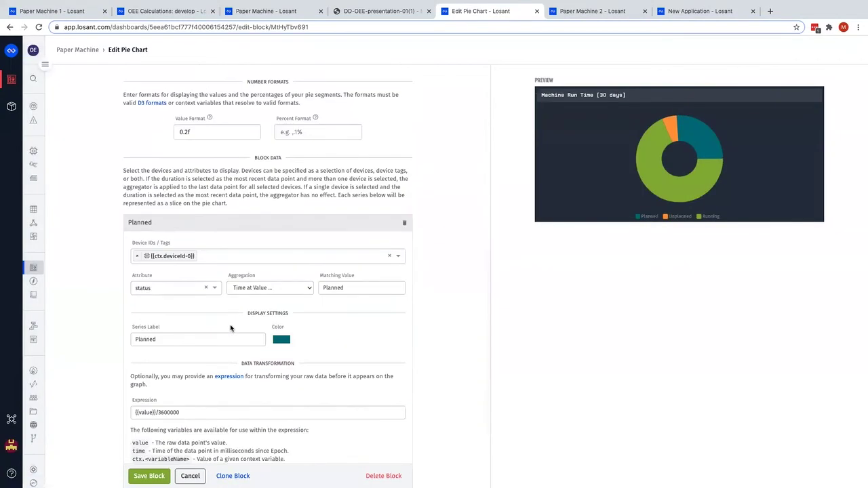
- Outline the Planned series' Device IDs / Tags field with a pink rectangle, then clear the annotation and leave the block settings without saving
key("ctrl+alt+a")
left_click_drag(110, 240, 377, 272)
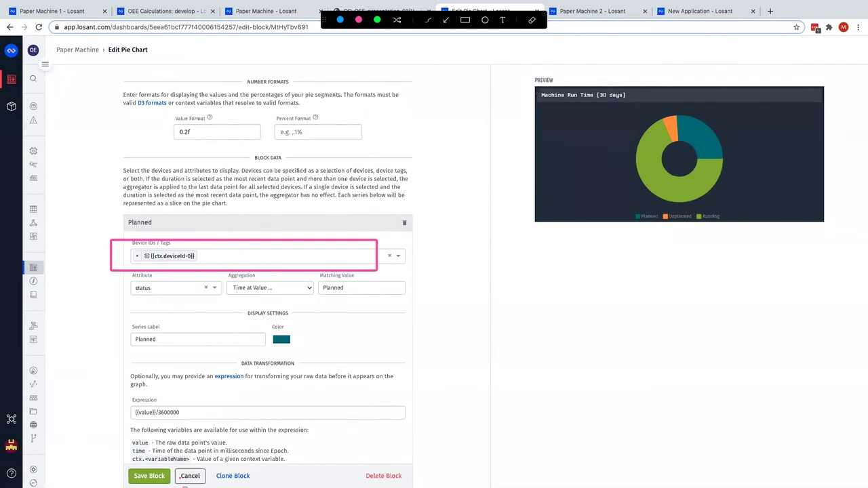
key("Escape")
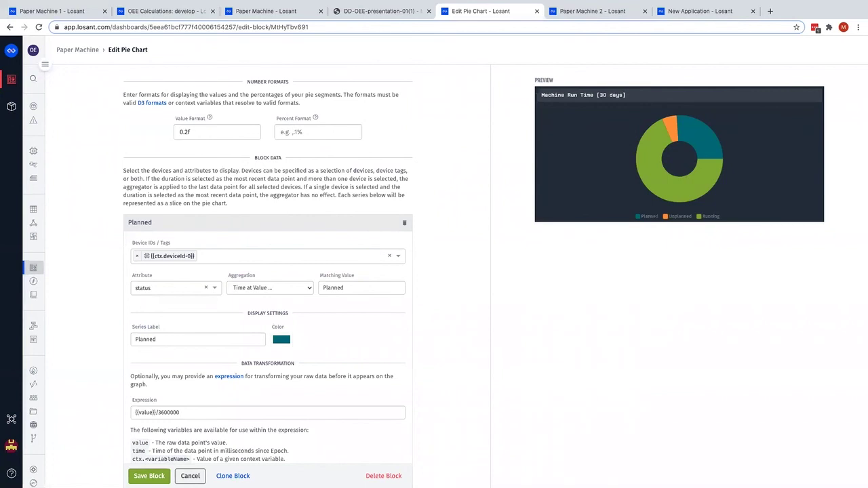
left_click(190, 475)
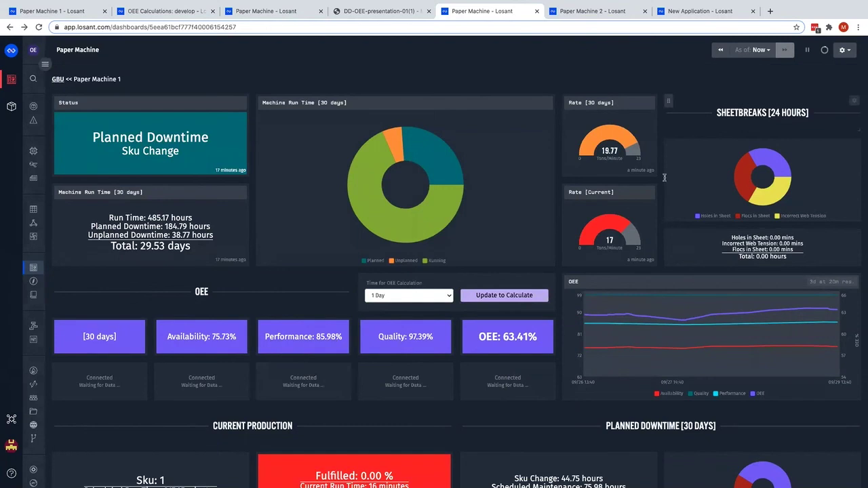
- Switch the Paper Machine dashboard's context device to Paper Machine 3 and update the dashboard
left_click(845, 49)
left_click(790, 213)
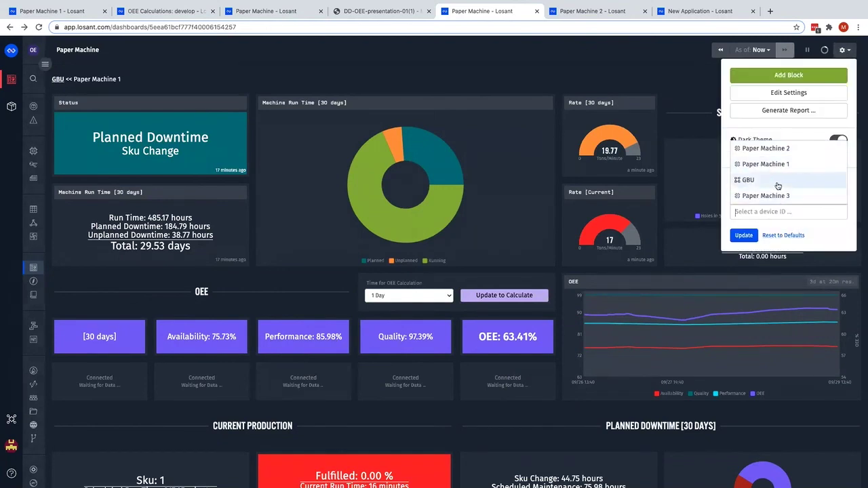
left_click(778, 196)
left_click(740, 236)
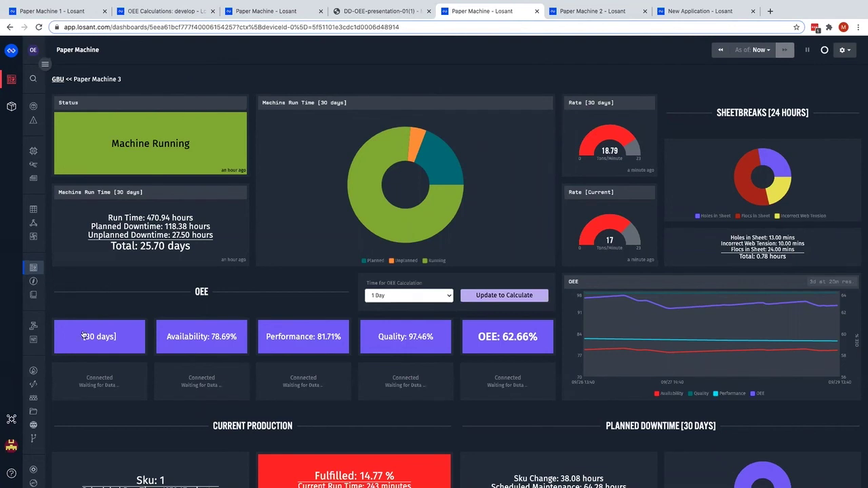
- Calculate the 1 Day OEE for Paper Machine 3, close the Paper Machine 1 browser tab and view the calculated values
left_click(491, 299)
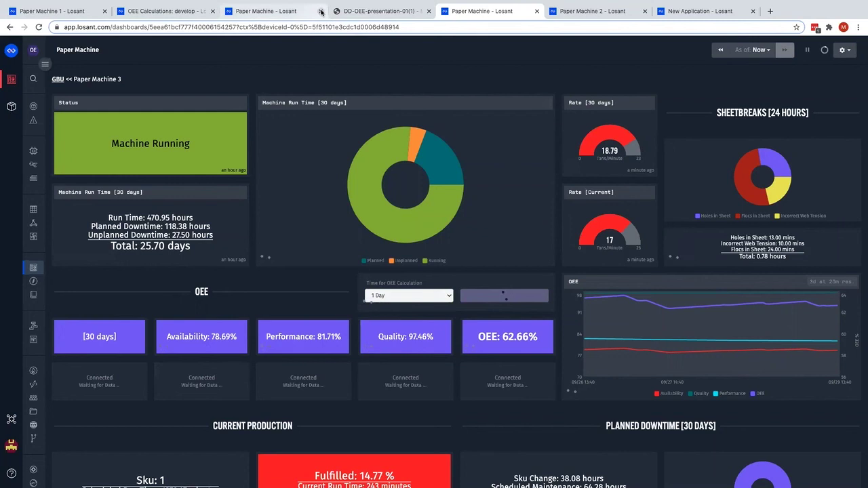
left_click(104, 11)
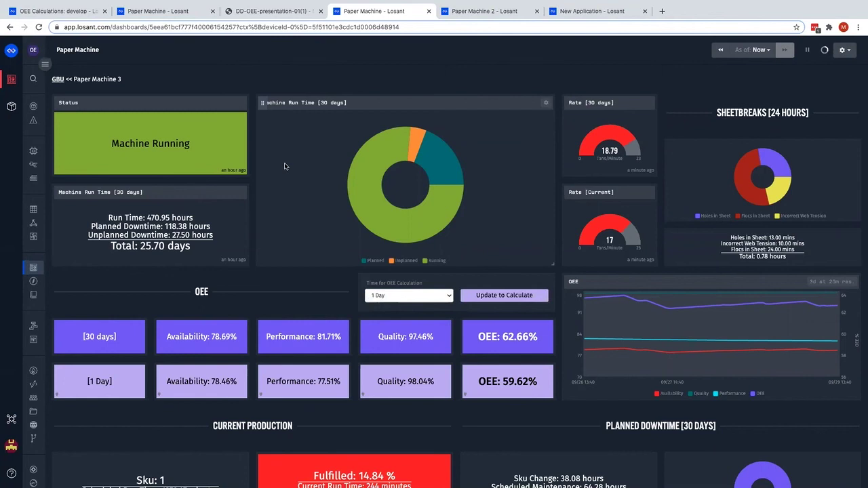
scroll(285, 166, "down", 1)
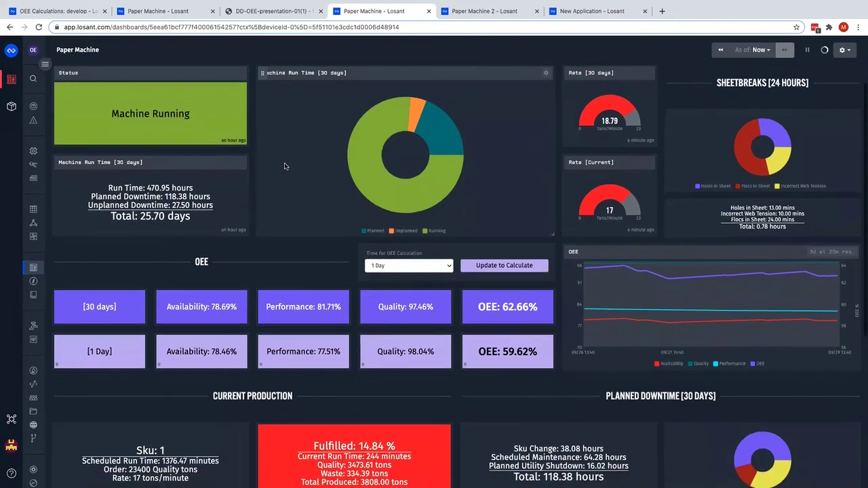